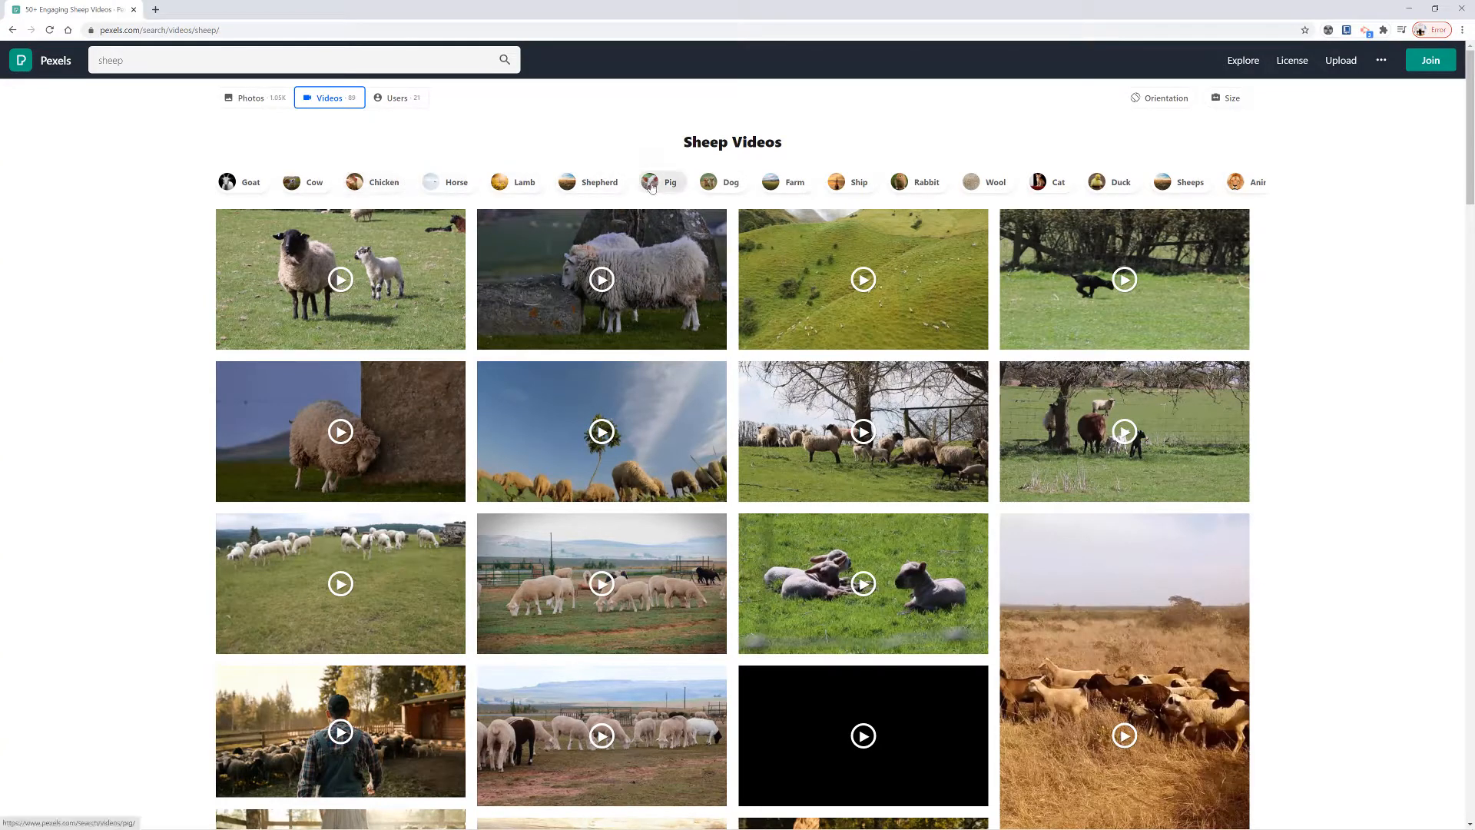
# Clear the sheep query and search the stock videos for the recent term Skating.
pyautogui.click(315, 61)
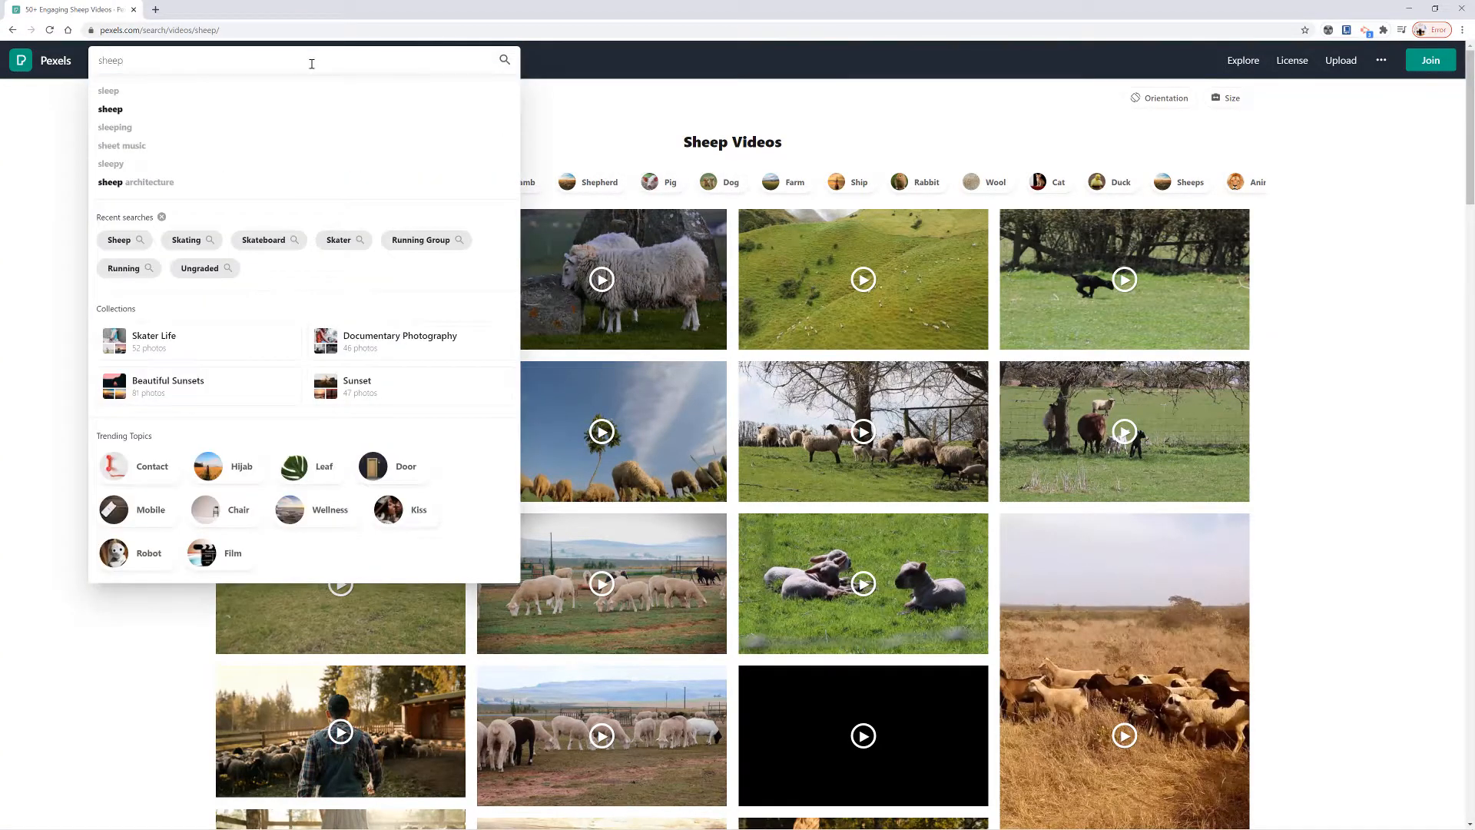
pyautogui.moveTo(311, 62); pyautogui.dragTo(59, 61)
pyautogui.press('BackSpace')
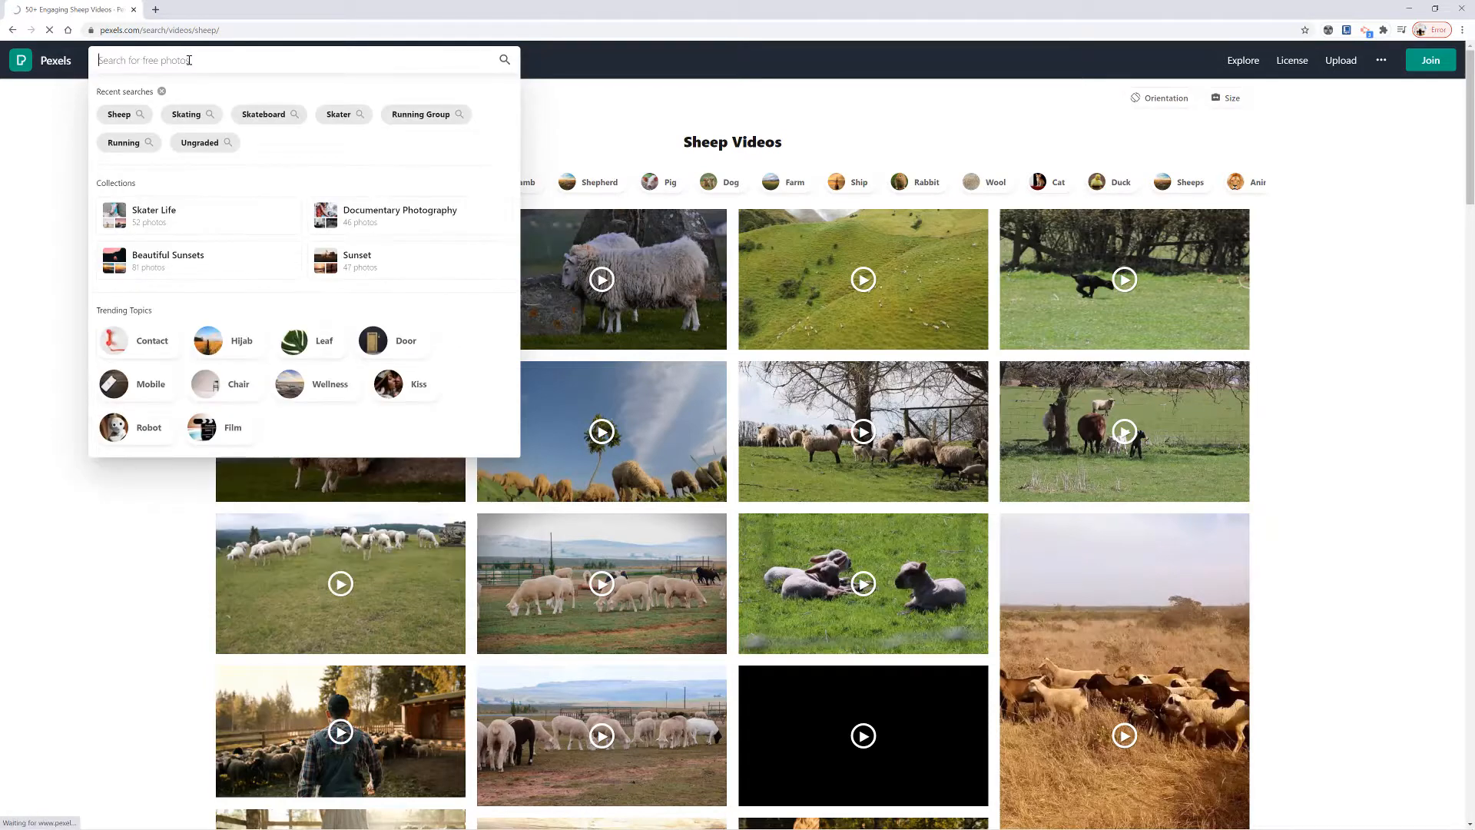
pyautogui.click(183, 115)
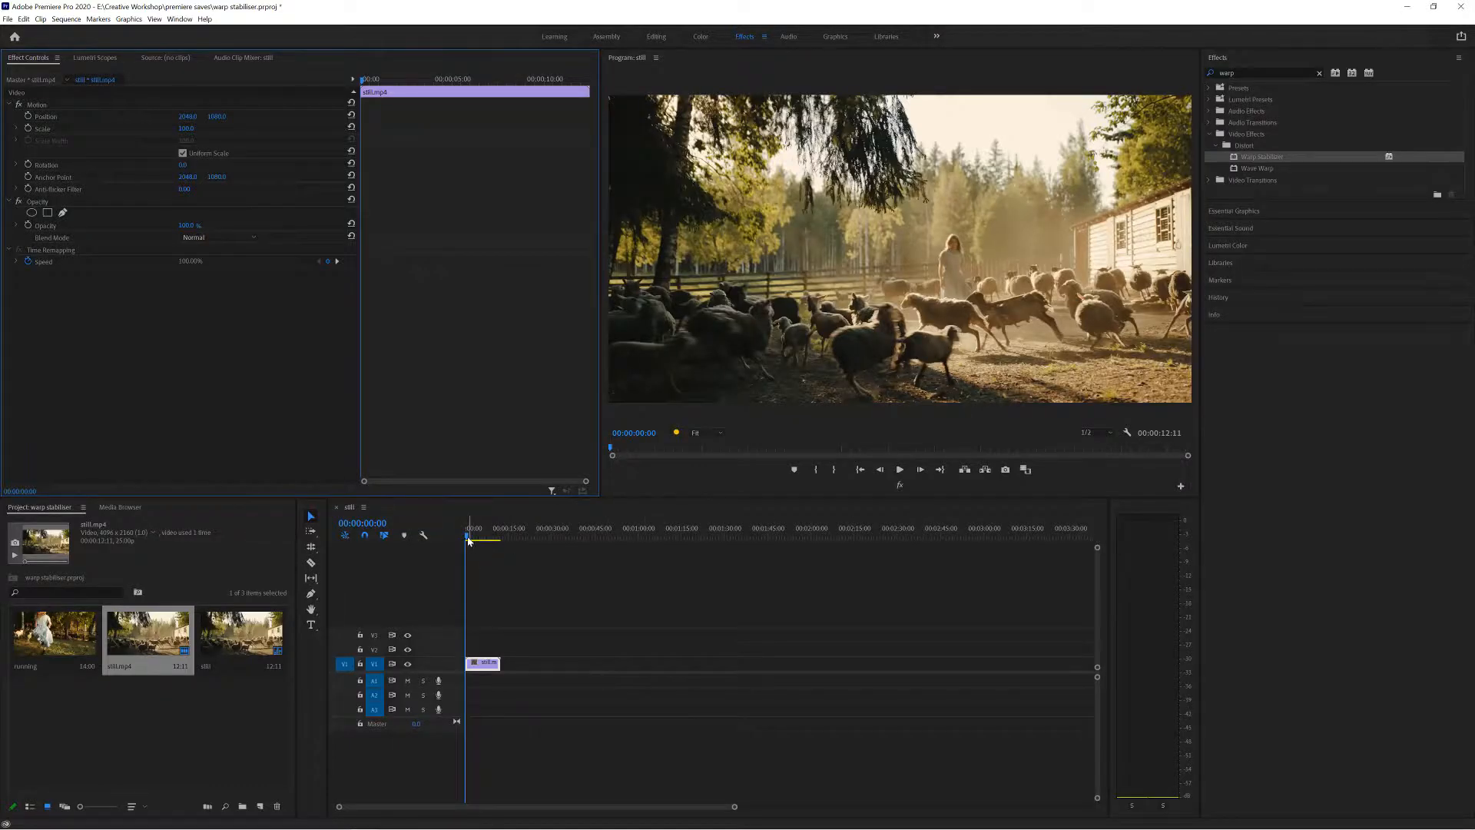
# In Premiere Pro, play the original sheep clip from its start and apply the Warp Stabilizer effect to it on the V1 track.
pyautogui.moveTo(468, 536); pyautogui.dragTo(462, 537)
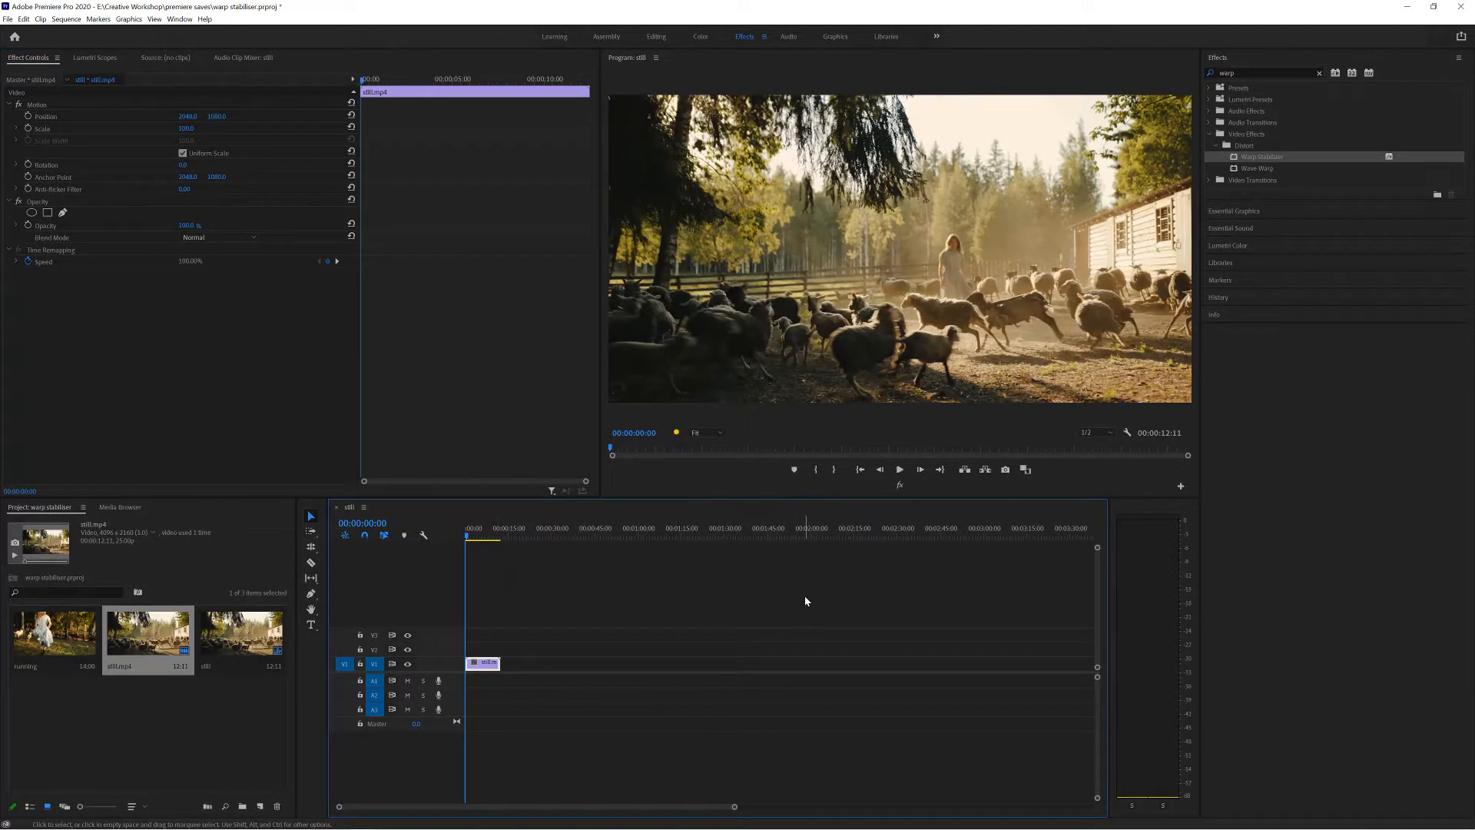
pyautogui.press('space')
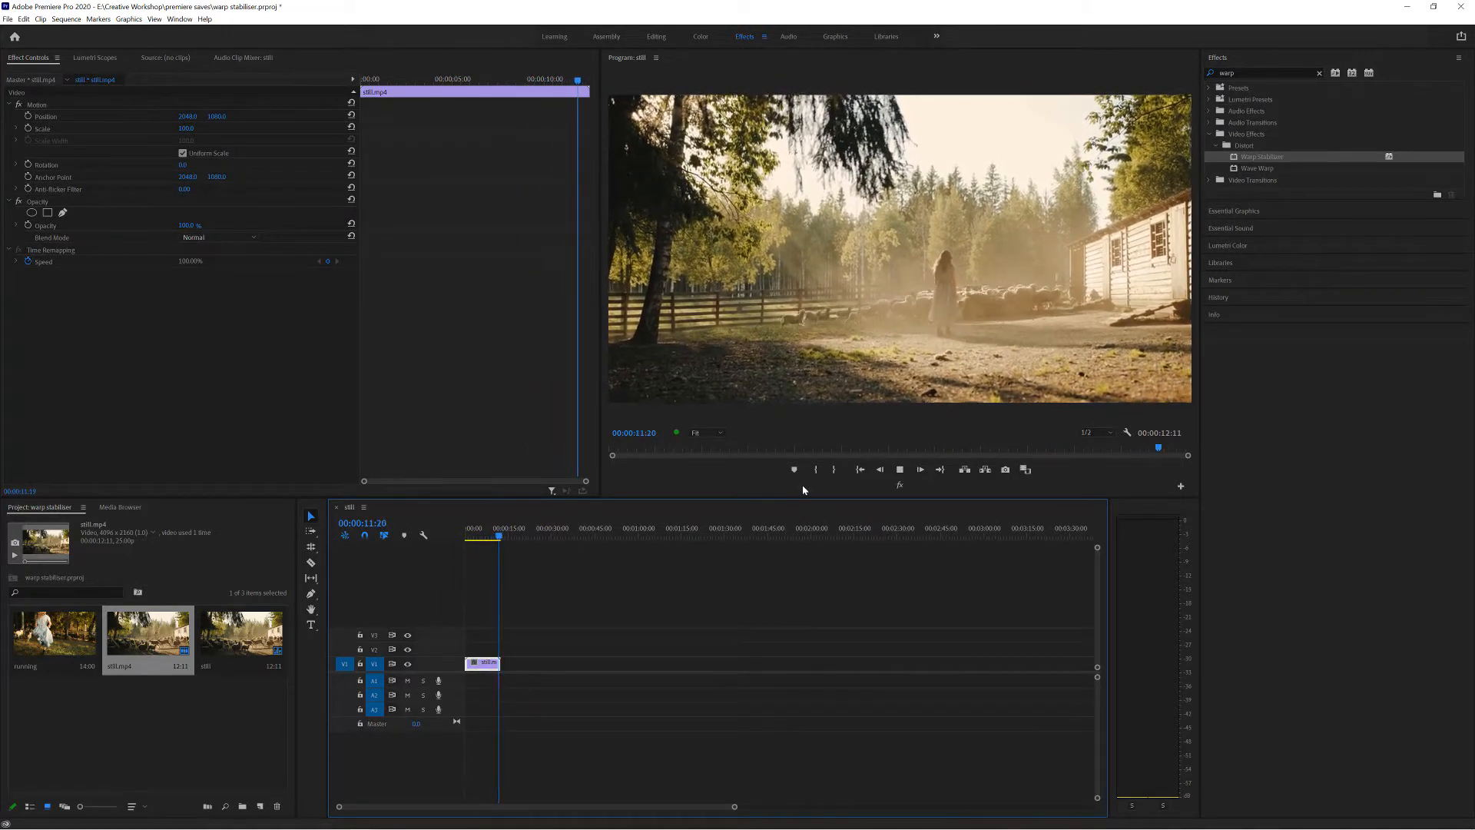
pyautogui.click(1249, 72)
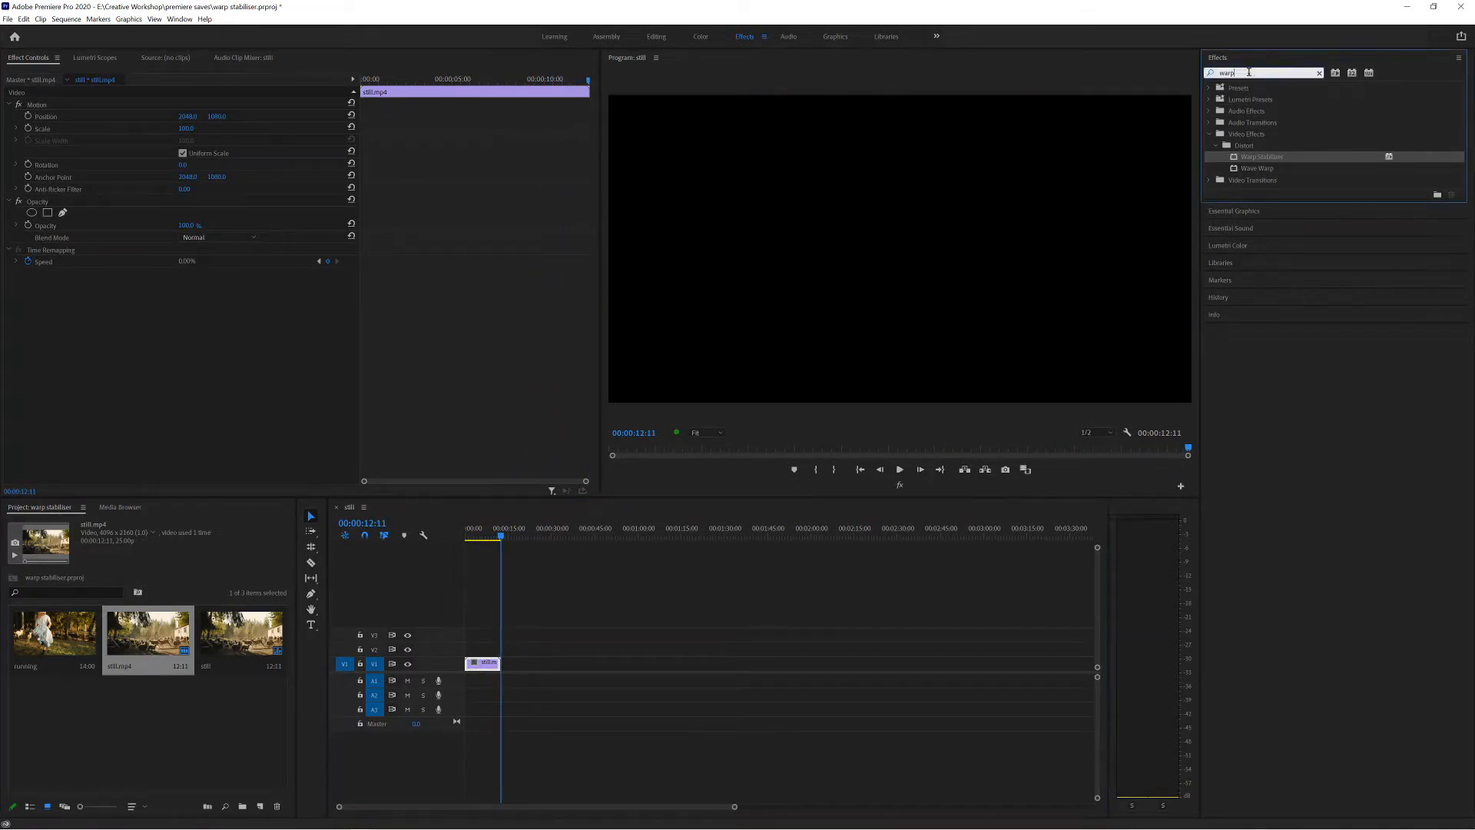
pyautogui.moveTo(1249, 72); pyautogui.dragTo(1211, 72)
pyautogui.click(1247, 72)
pyautogui.click(1250, 159)
pyautogui.moveTo(1248, 158); pyautogui.dragTo(489, 666)
pyautogui.moveTo(506, 538); pyautogui.dragTo(475, 539)
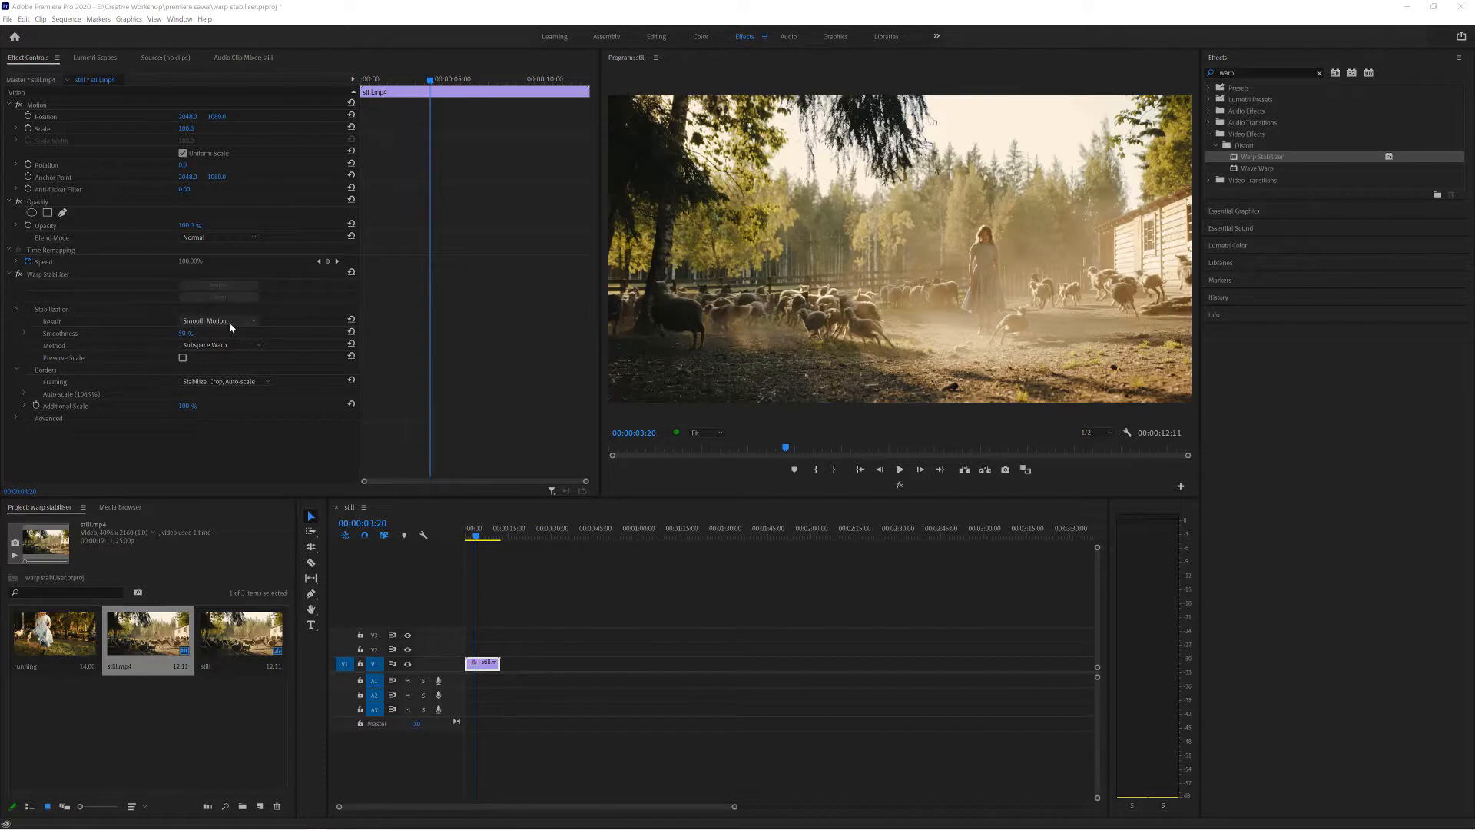
# Preview the stabilized sheep clip from the start of the sequence.
pyautogui.moveTo(475, 533); pyautogui.dragTo(448, 531)
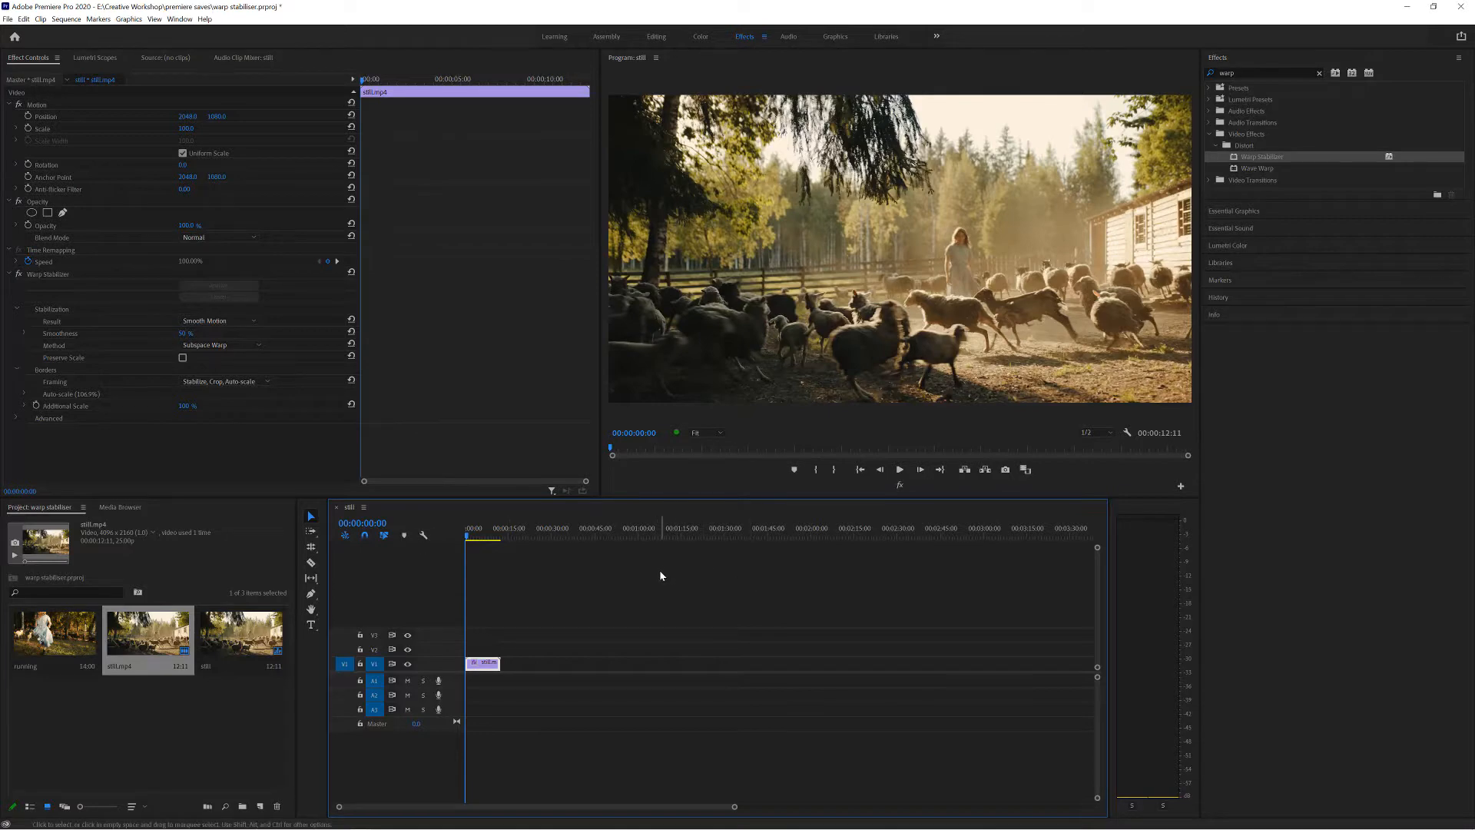
pyautogui.press('space')
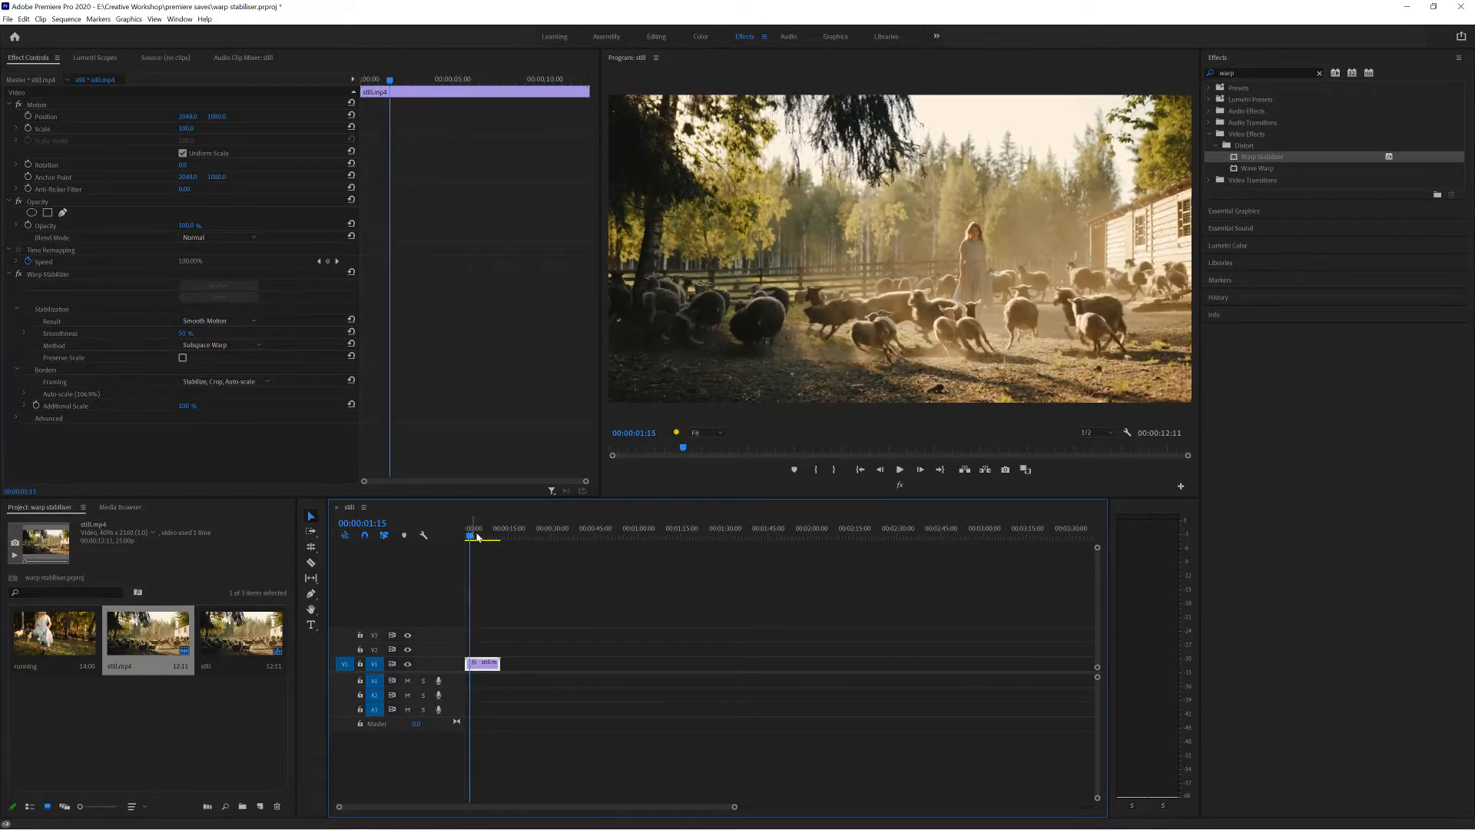
pyautogui.moveTo(477, 536); pyautogui.dragTo(432, 538)
pyautogui.press('space')
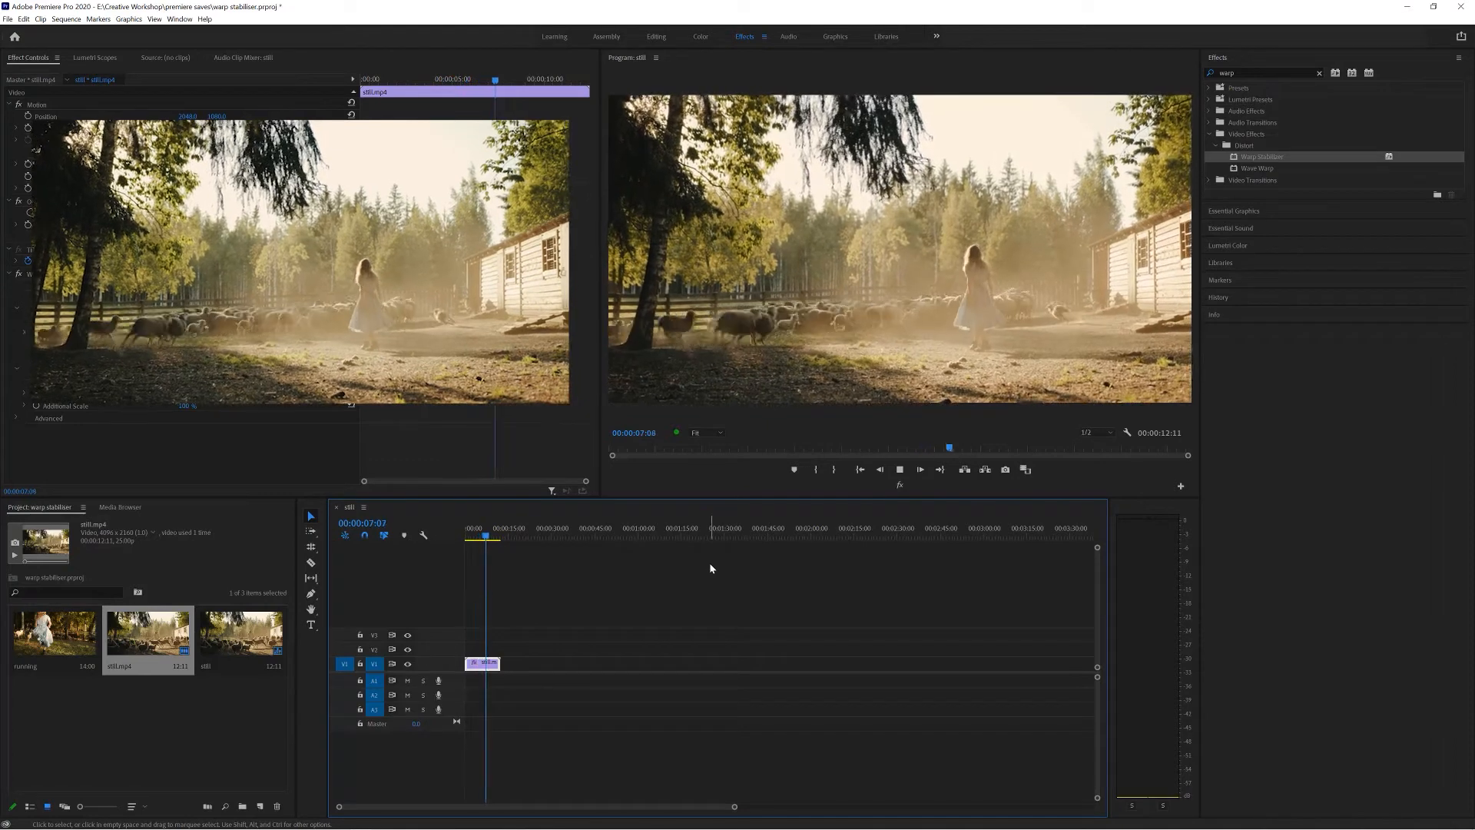
pyautogui.press('space')
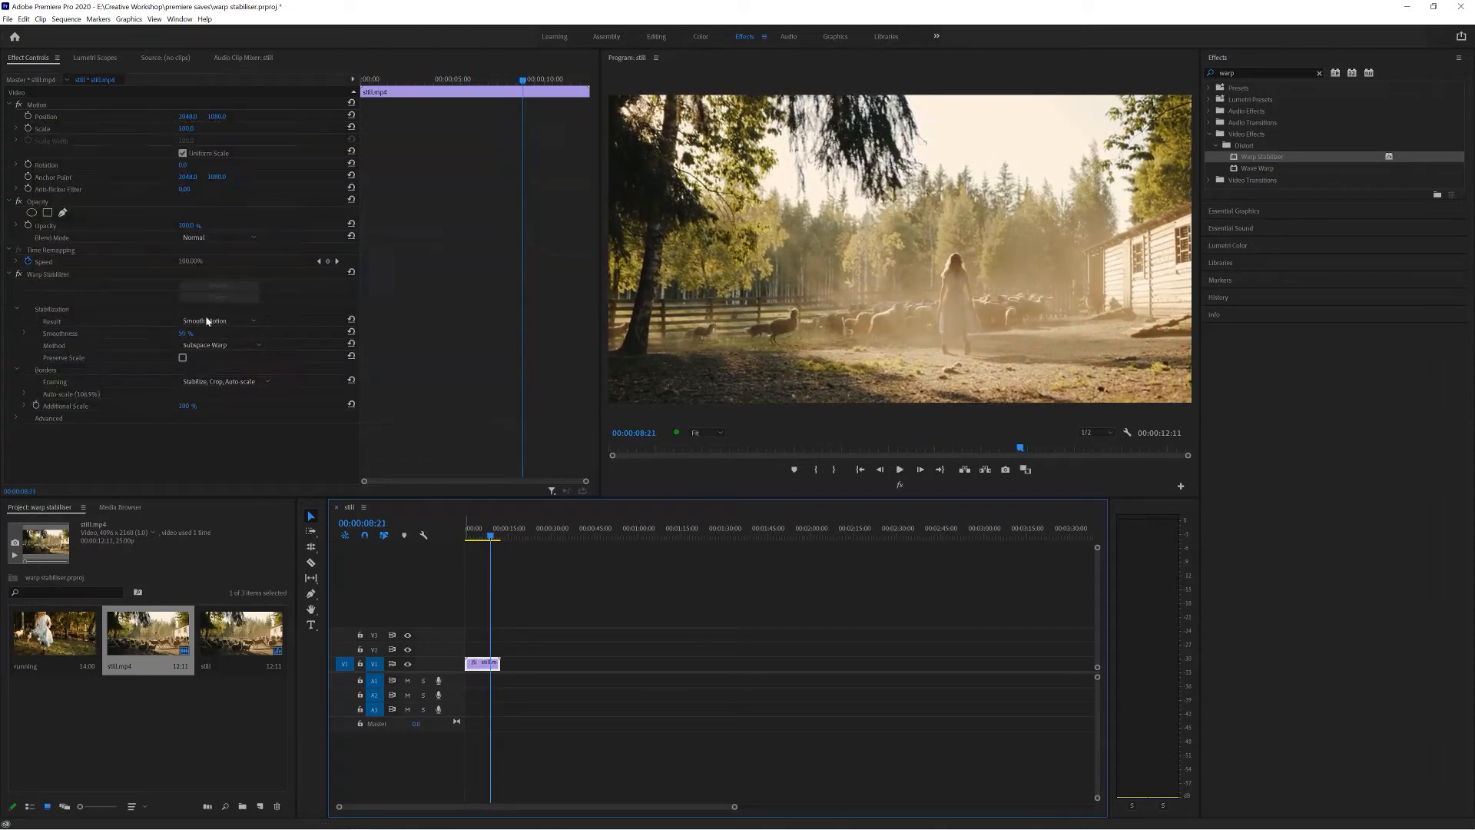
# Set the Warp Stabilizer Smoothness to 0% and play back the clip.
pyautogui.moveTo(183, 333); pyautogui.dragTo(151, 333)
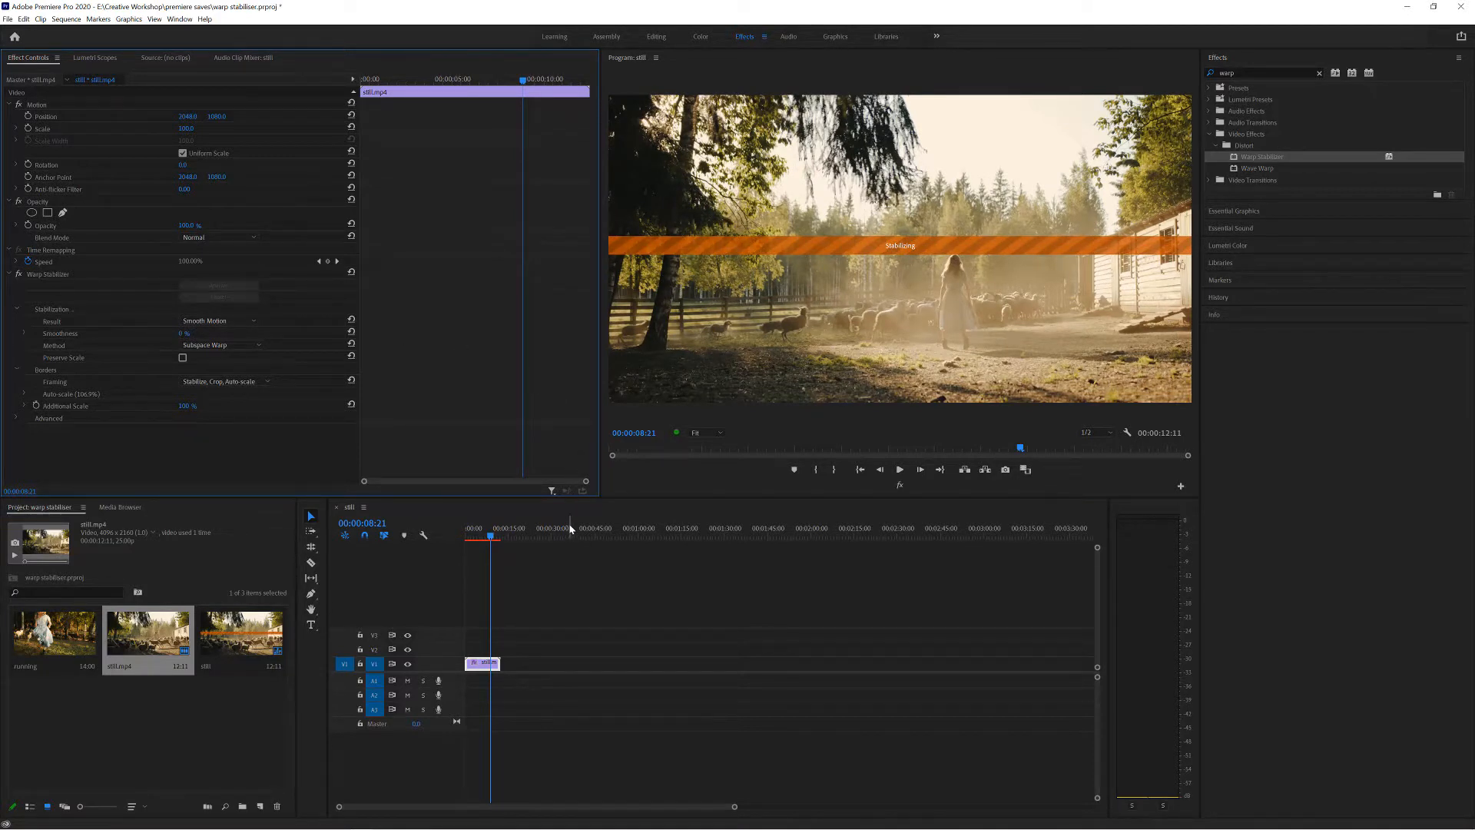
pyautogui.press('space')
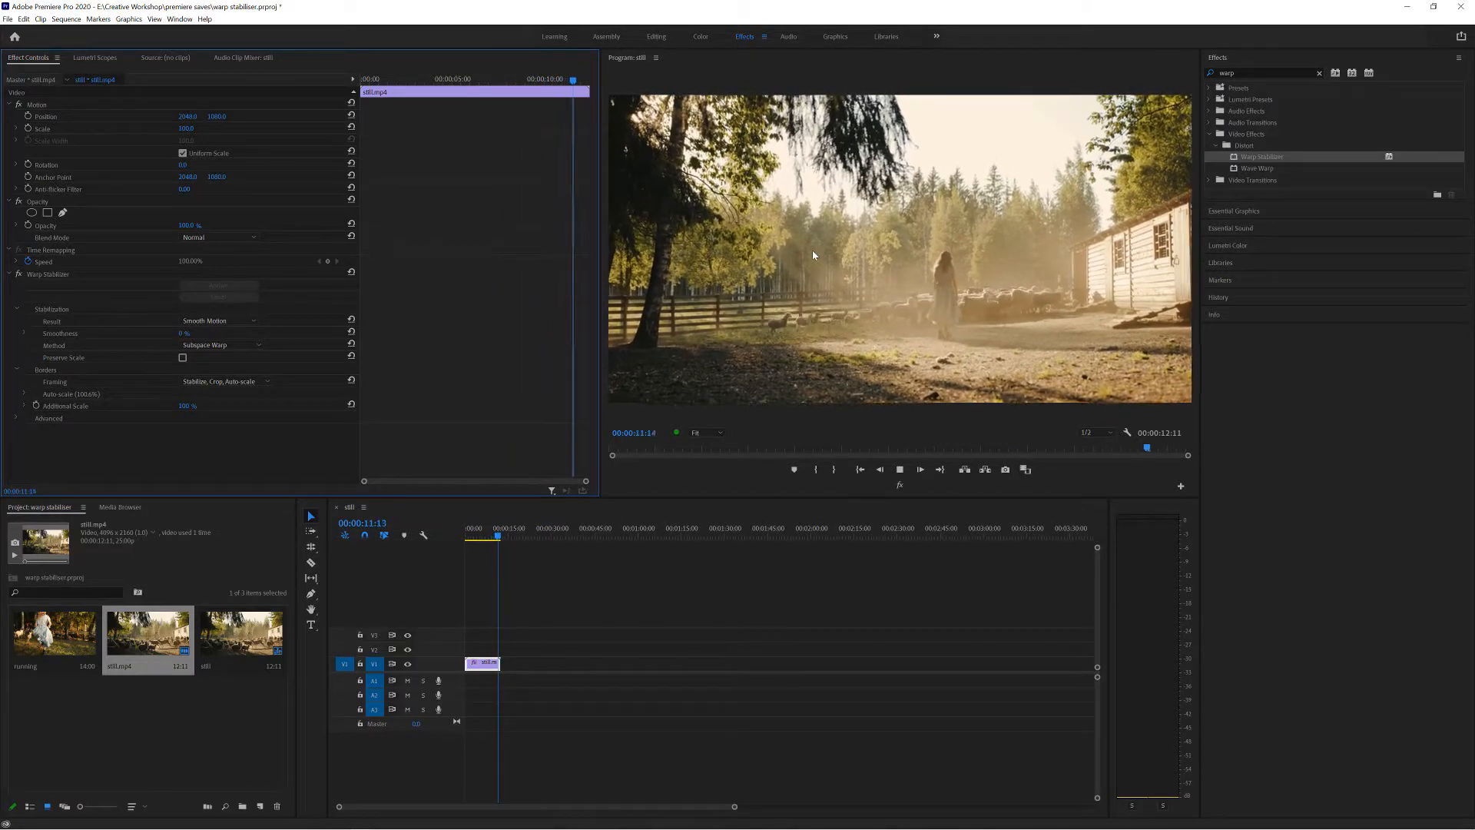
pyautogui.press('space')
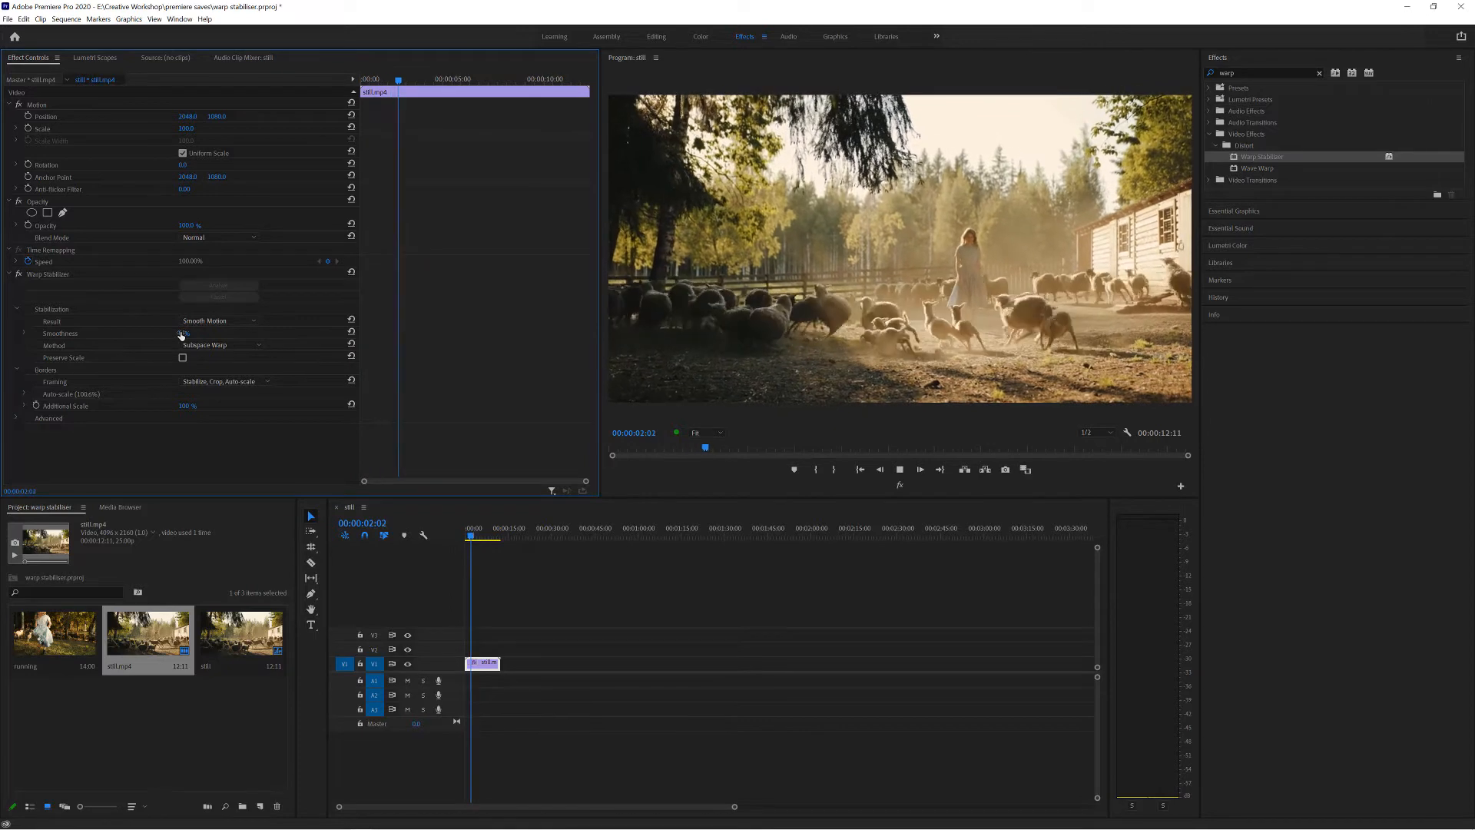
pyautogui.press('space')
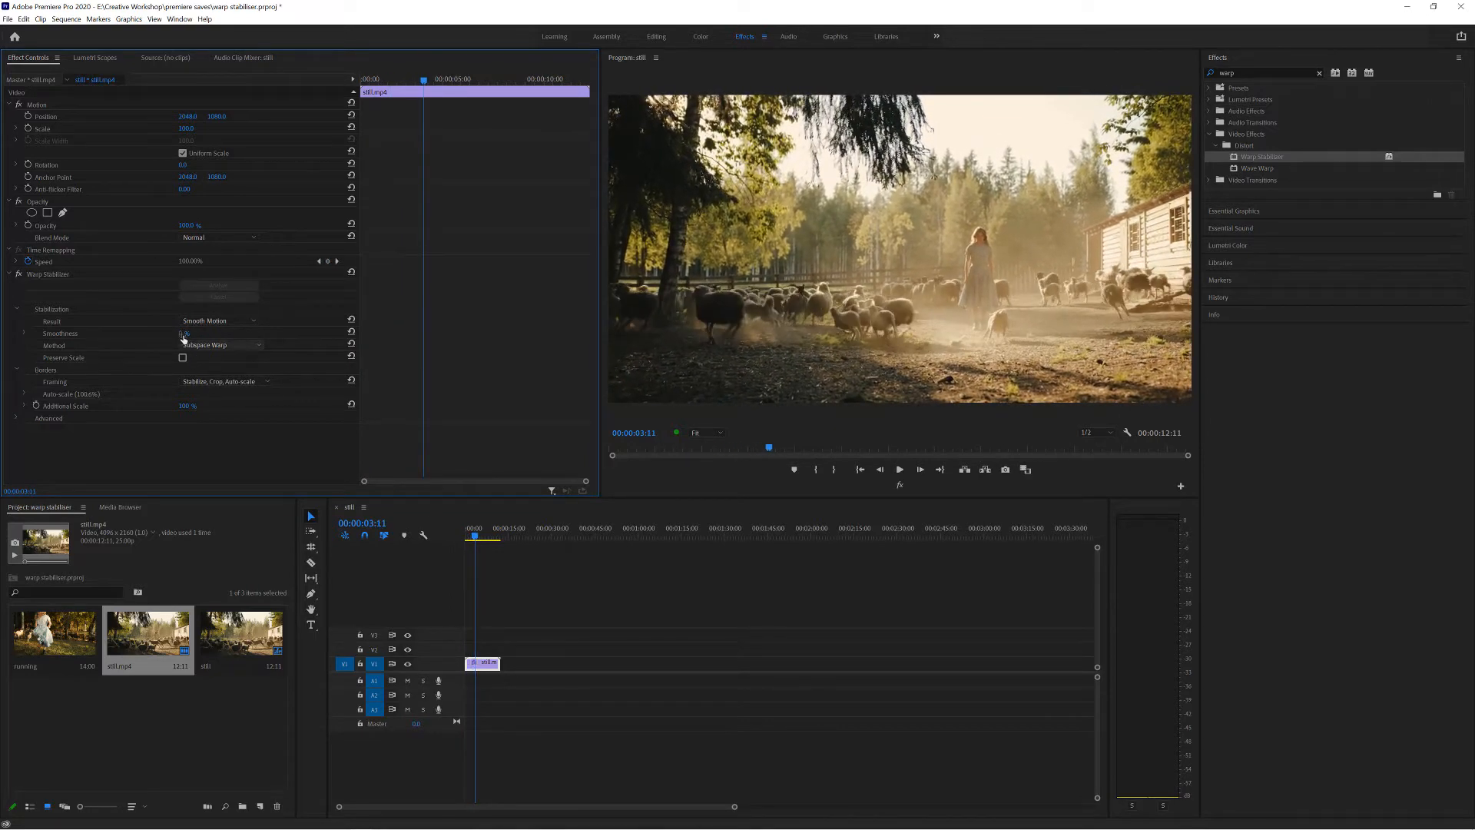
# Raise the Warp Stabilizer Smoothness to about 100% and preview the clip from the start.
pyautogui.moveTo(182, 334); pyautogui.dragTo(273, 334)
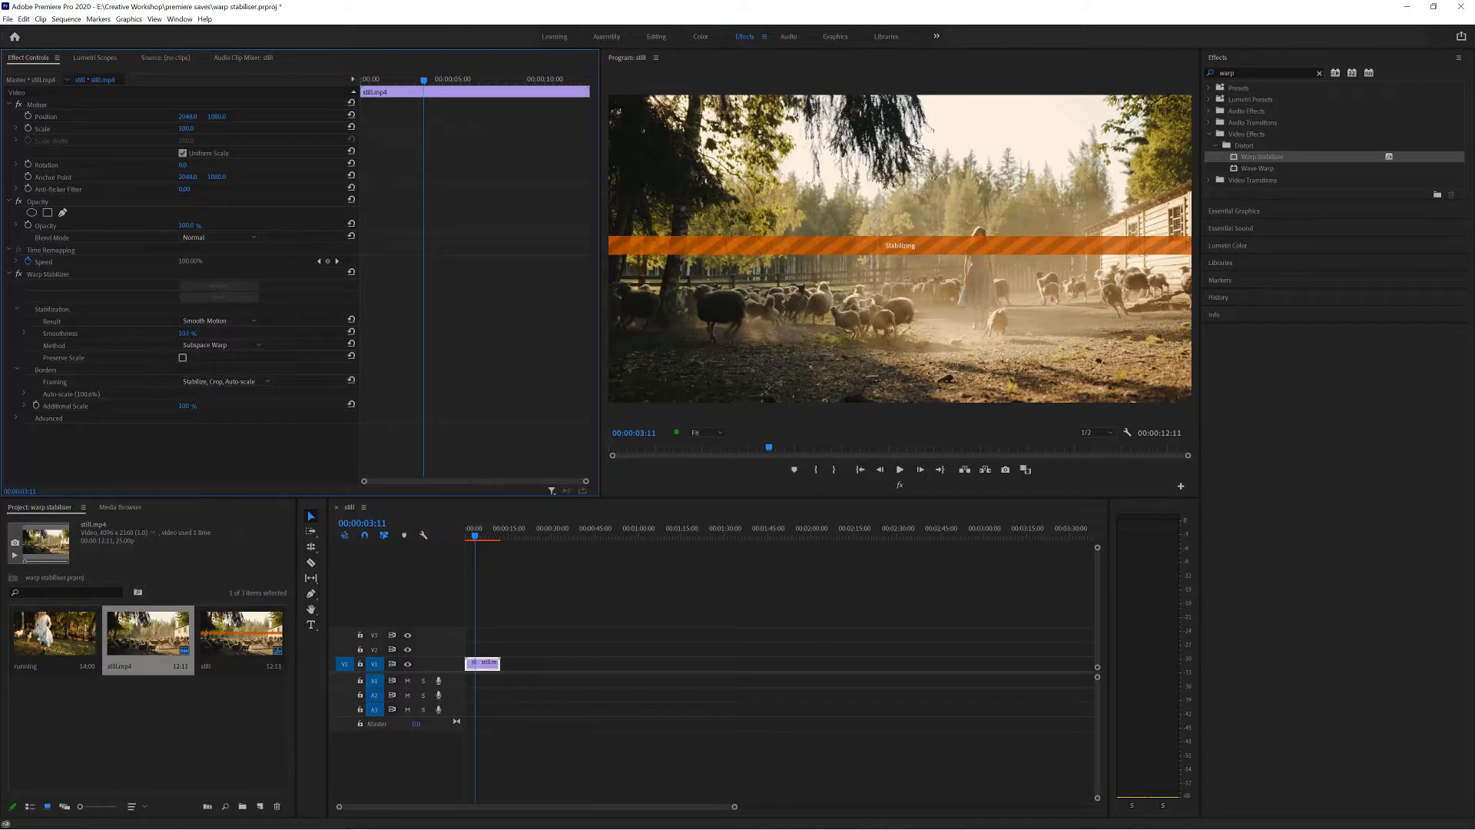
pyautogui.click(777, 542)
pyautogui.press('Home')
pyautogui.press('space')
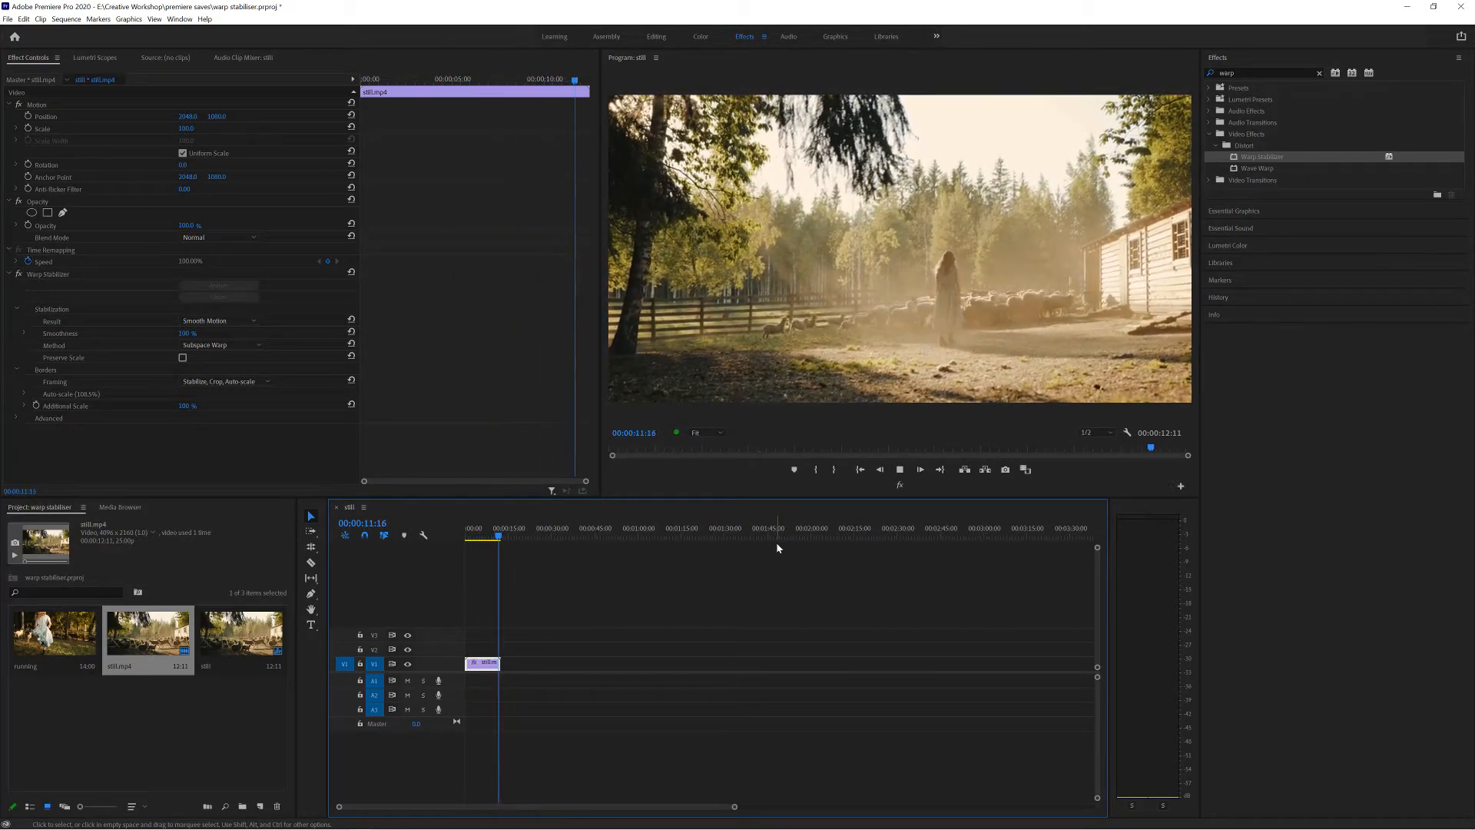
# Set the Warp Stabilizer Smoothness to 50% and place the playhead at about 4 seconds.
pyautogui.click(186, 333)
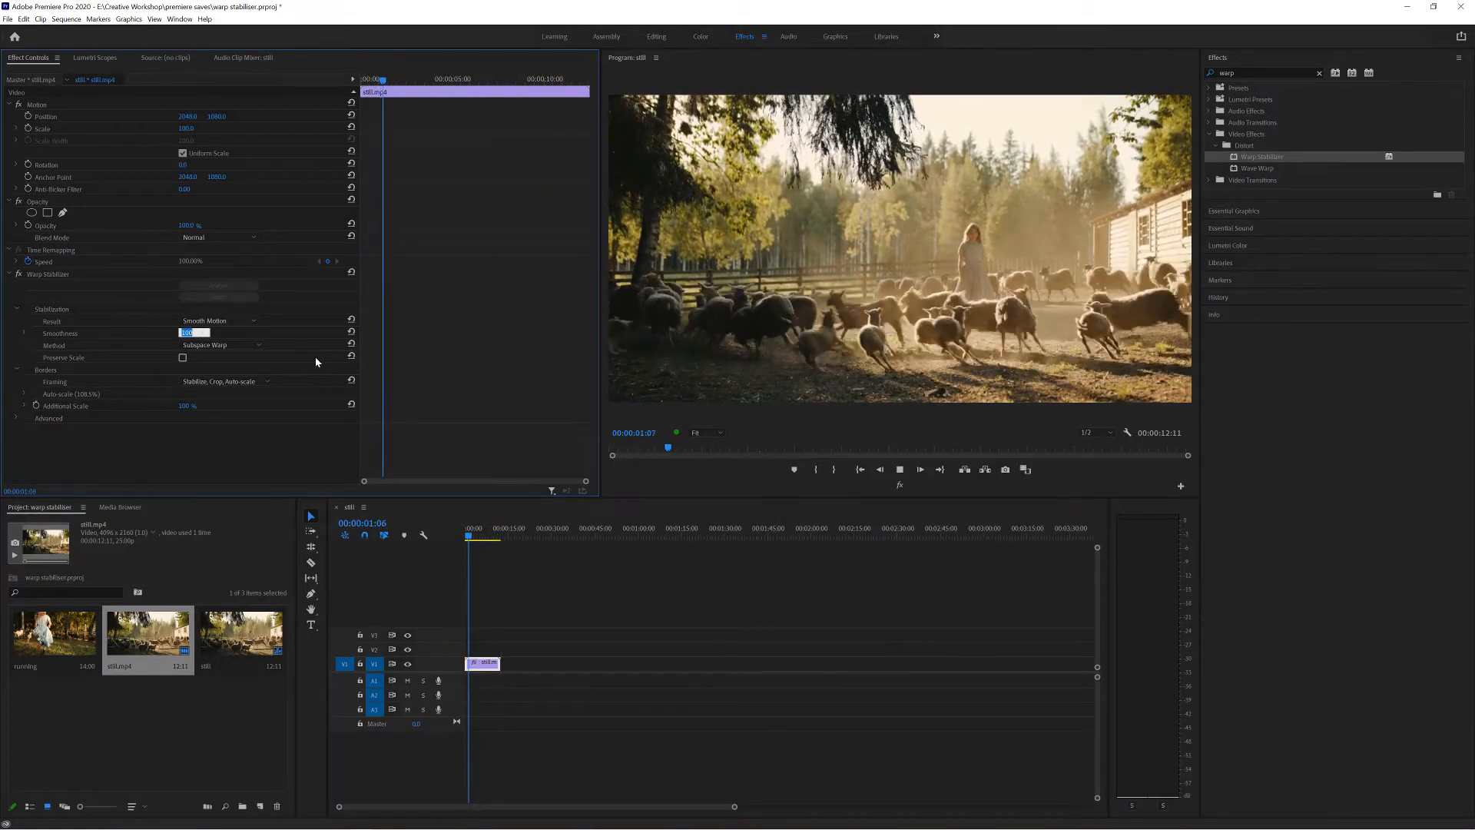
pyautogui.write('50')
pyautogui.press('Return')
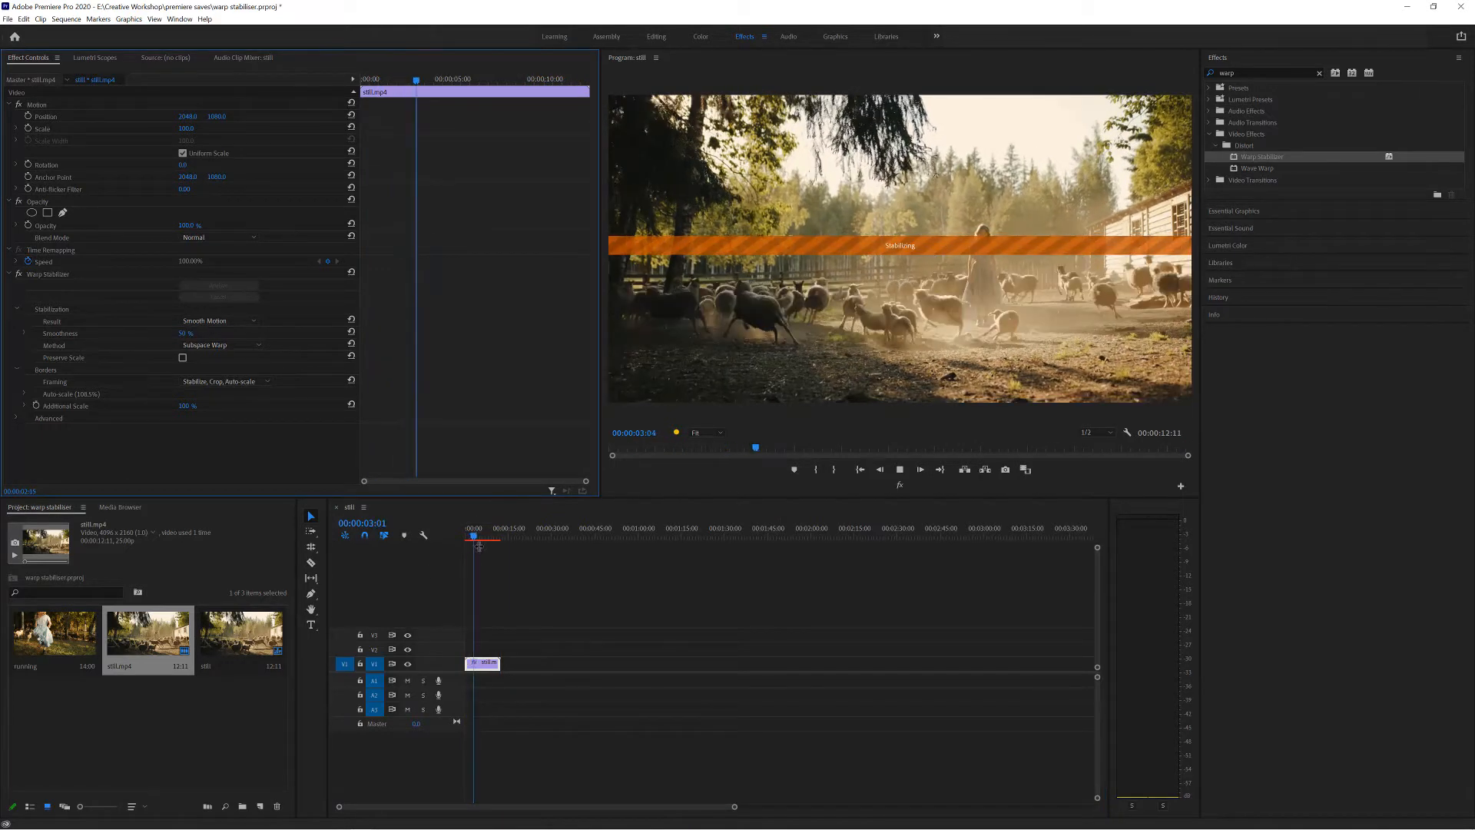
pyautogui.click(478, 536)
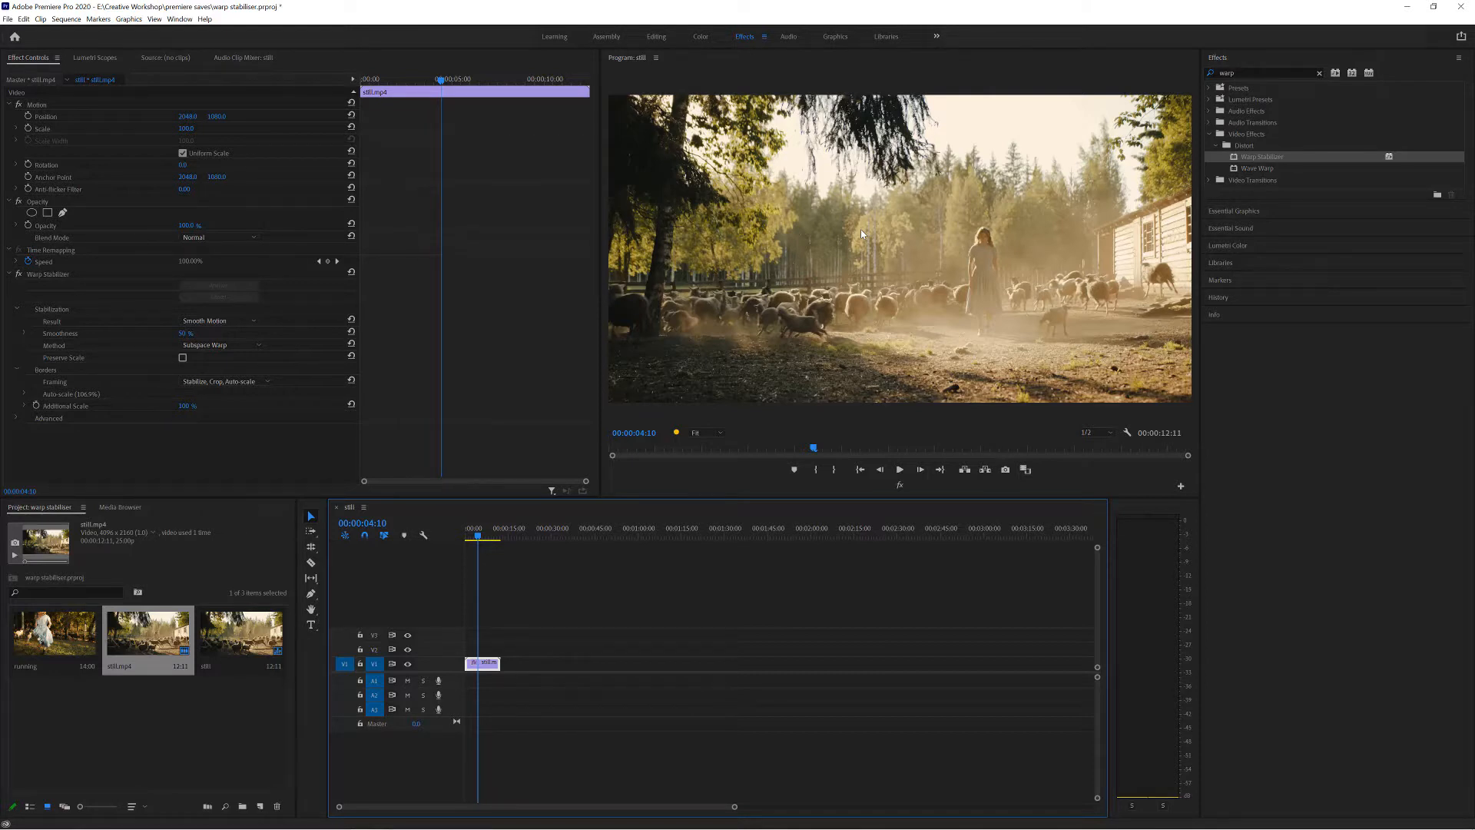
# Preview the clip from the start with the stabilization Result set to No Motion, and restore Smooth Motion.
pyautogui.click(215, 322)
pyautogui.click(215, 347)
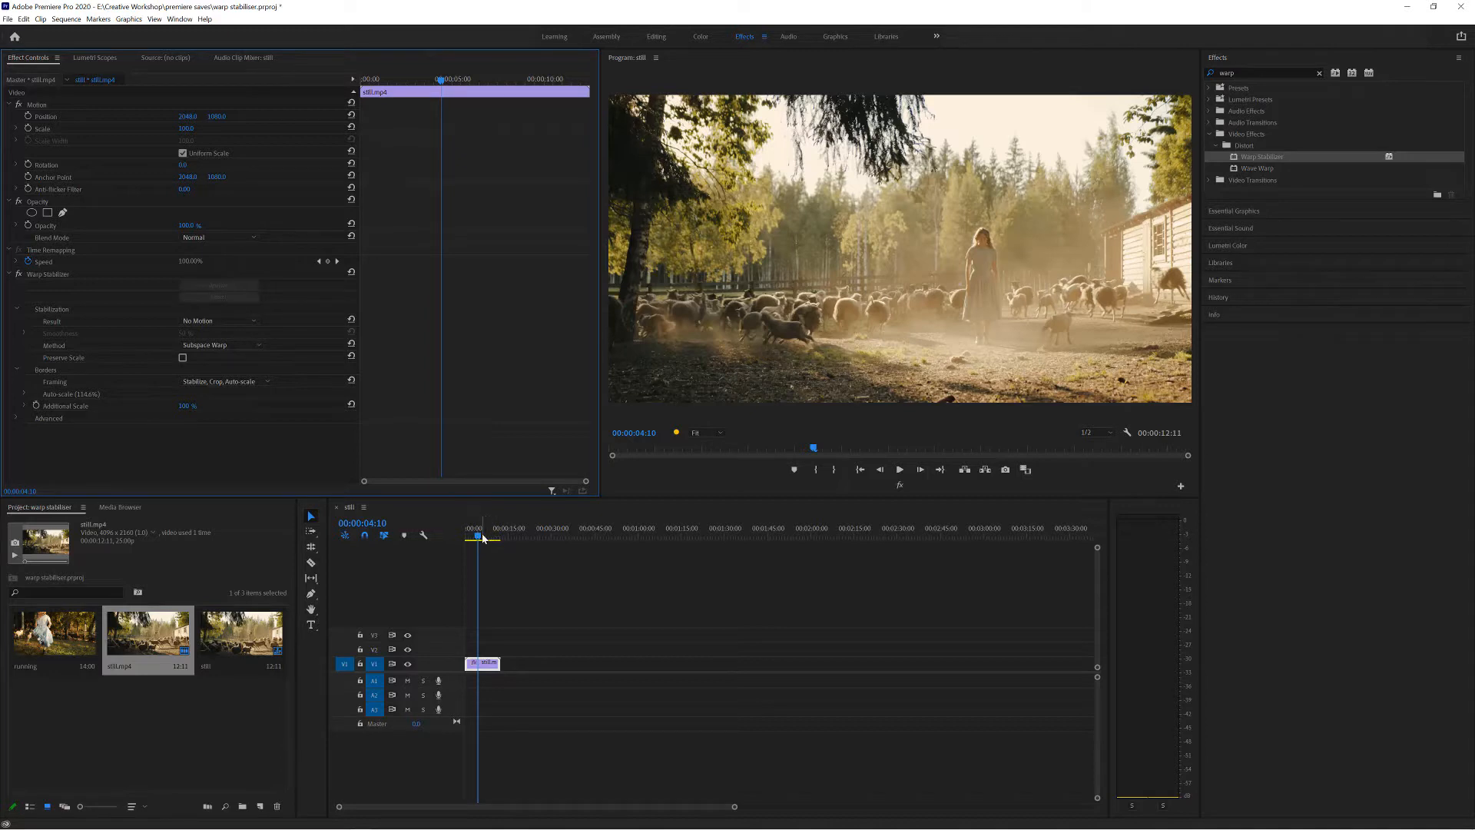
pyautogui.moveTo(479, 535); pyautogui.dragTo(446, 543)
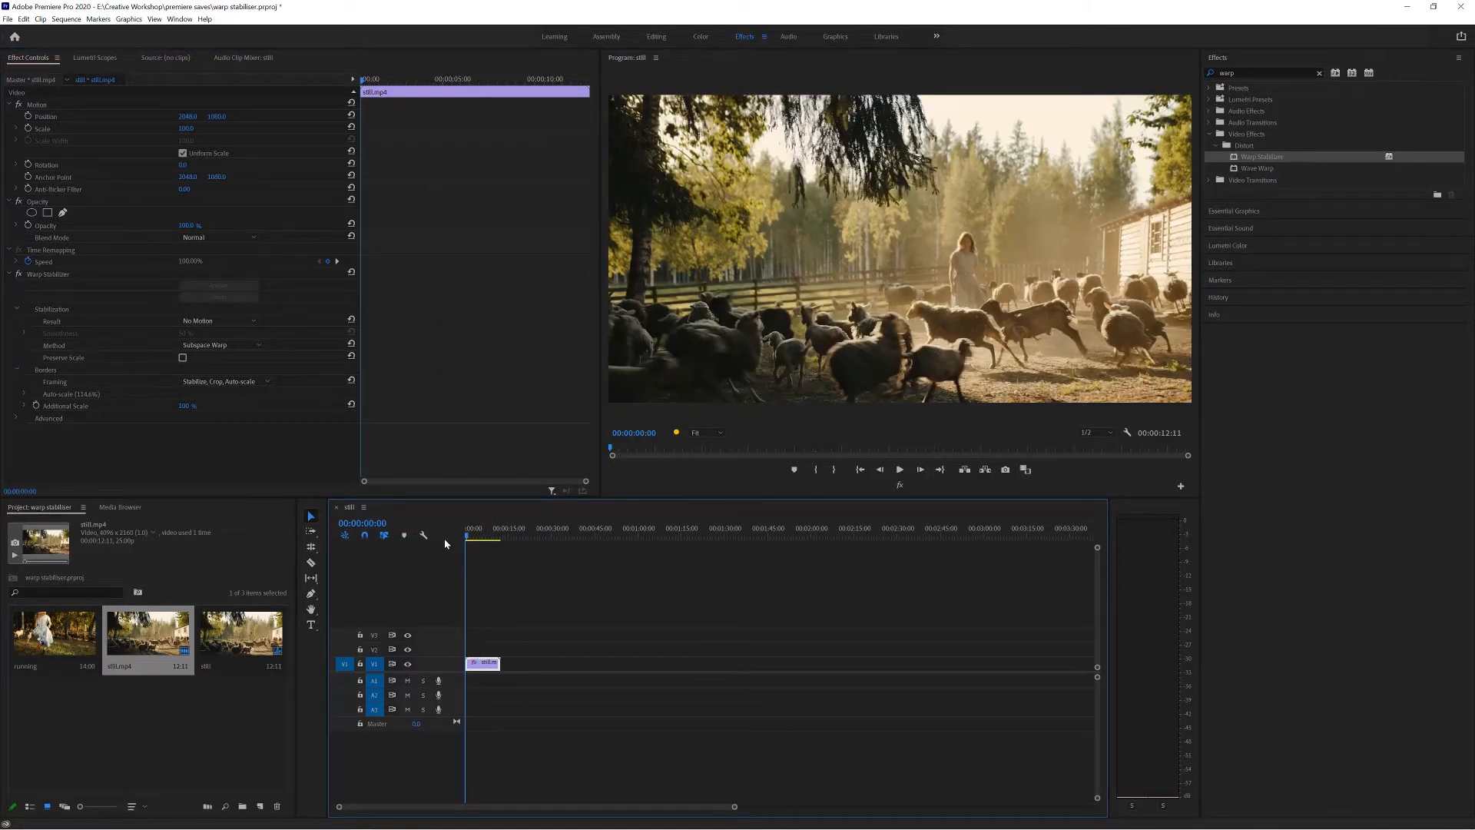
pyautogui.press('space')
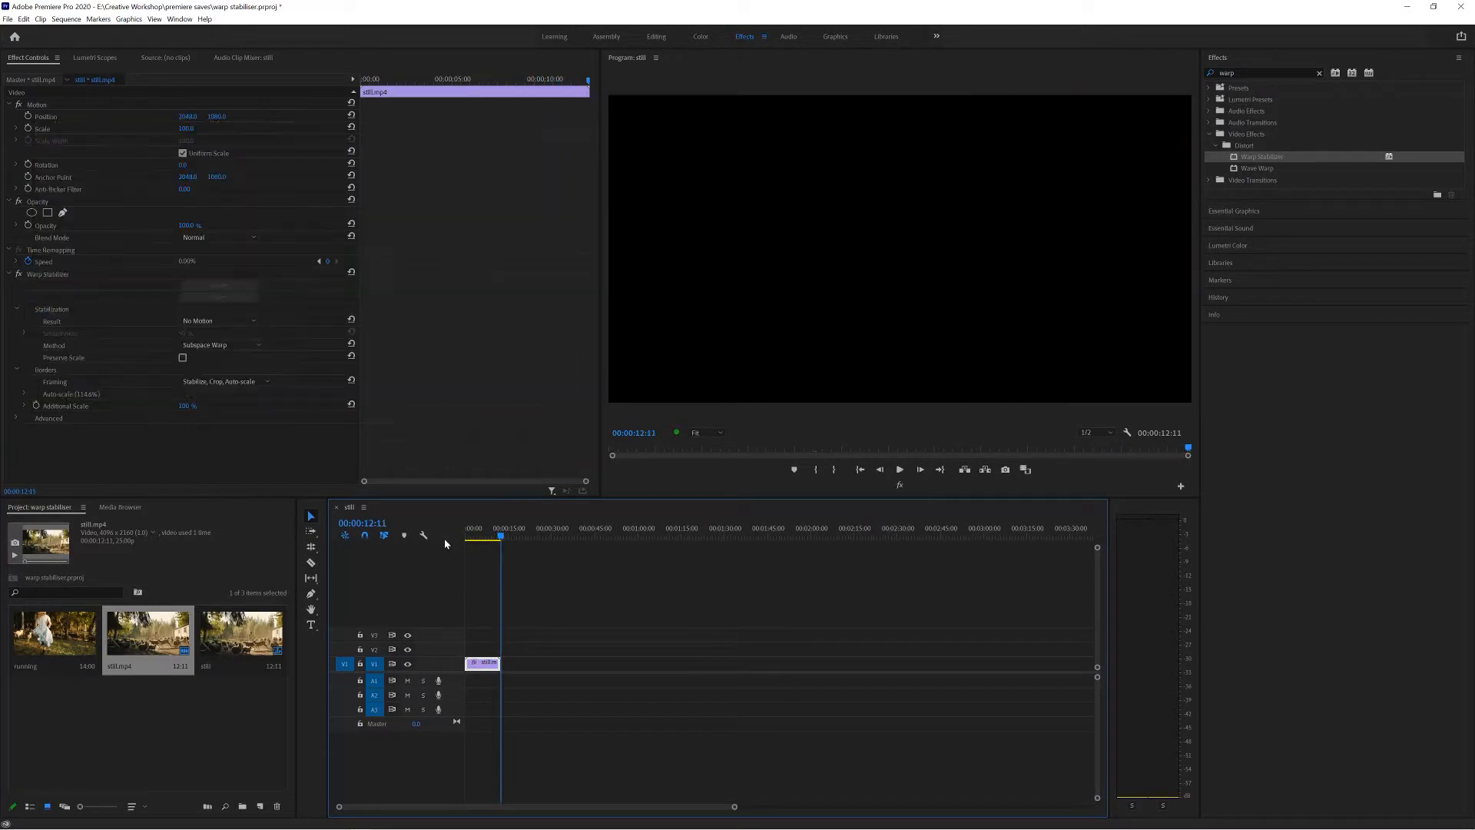
pyautogui.moveTo(501, 537); pyautogui.dragTo(492, 539)
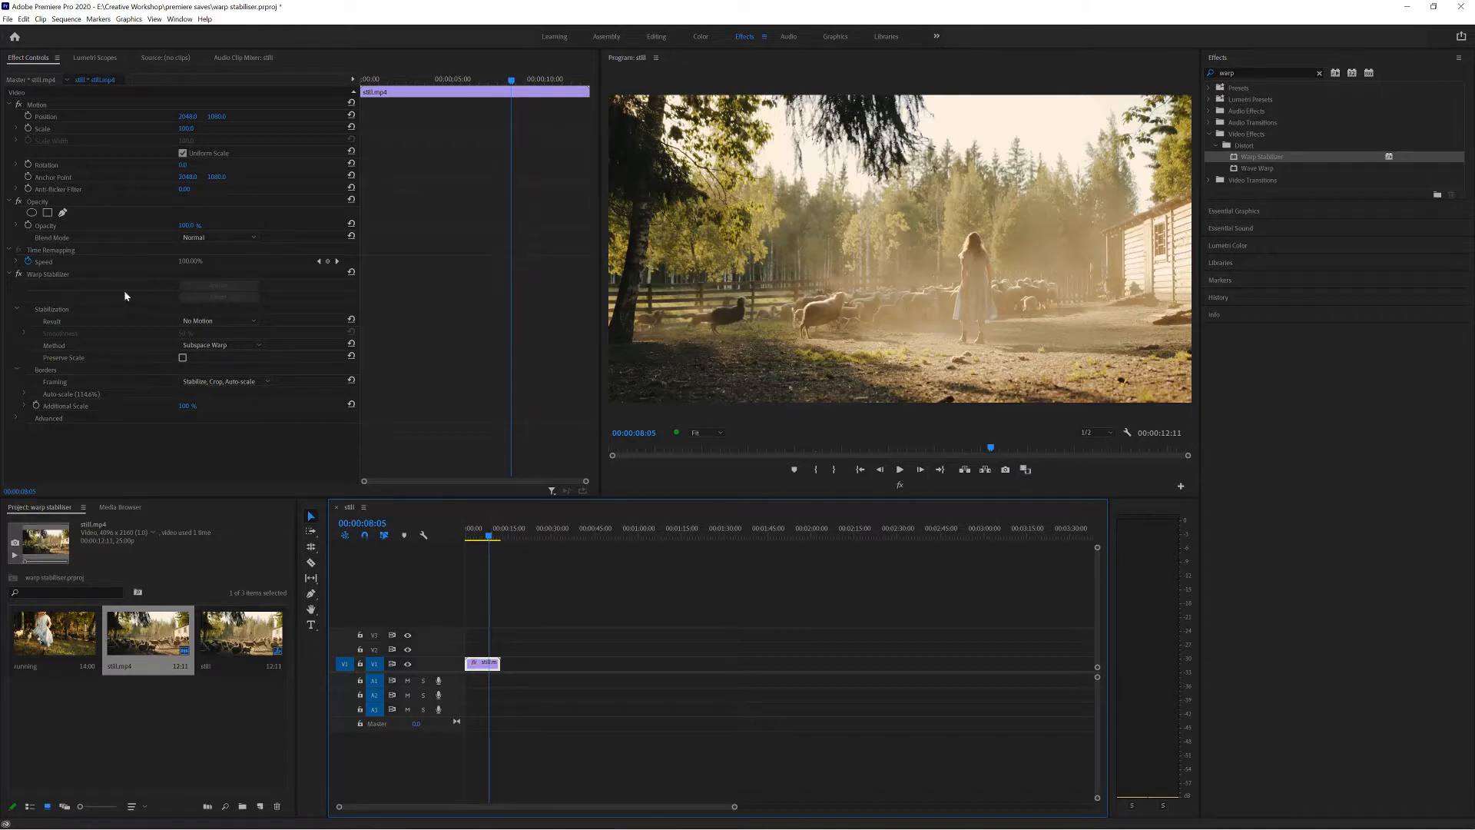
pyautogui.click(215, 320)
pyautogui.click(216, 337)
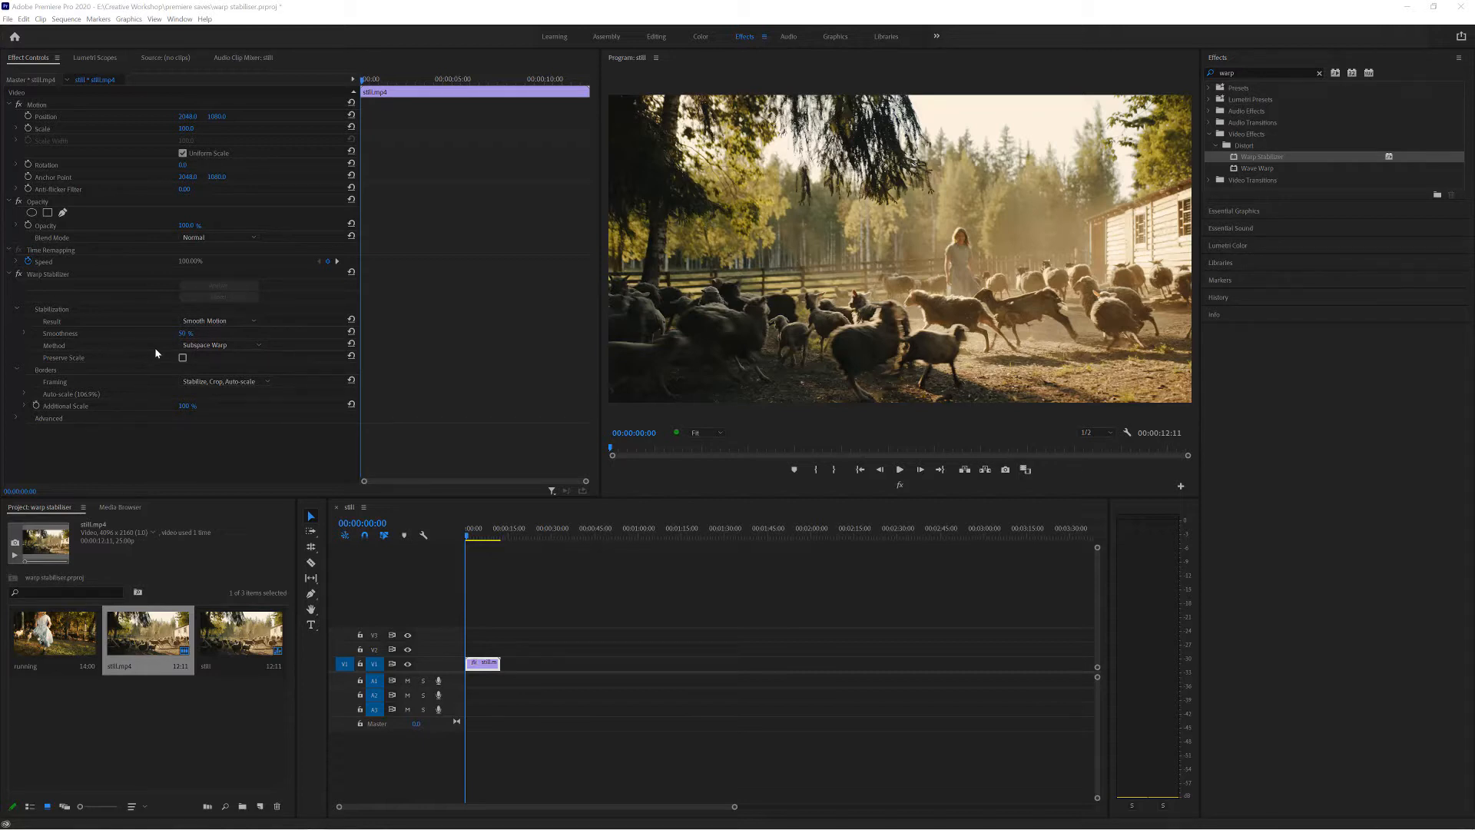
# Switch the stabilization Method to Perspective and return it to Subspace Warp.
pyautogui.click(205, 345)
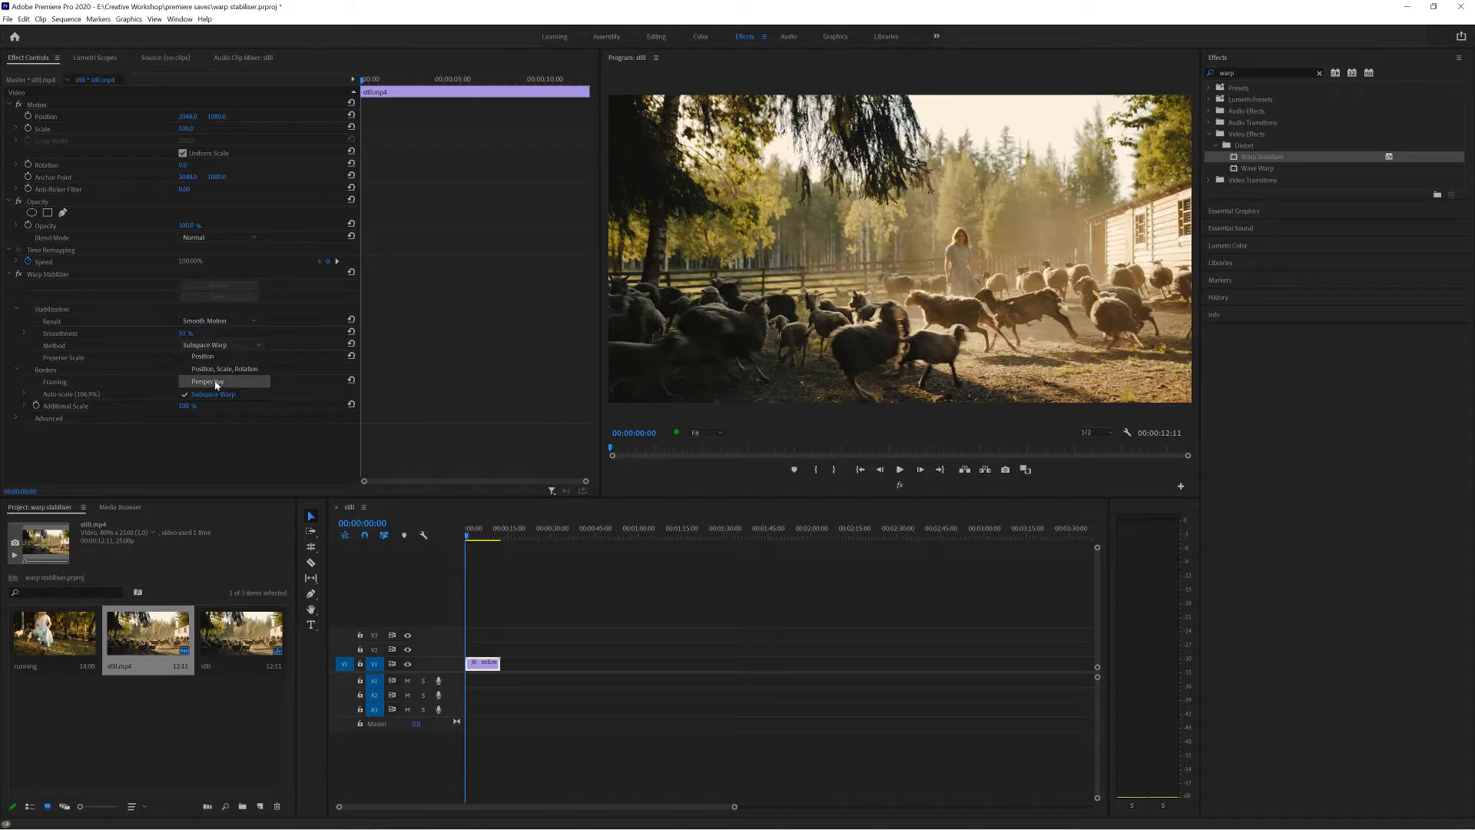
pyautogui.click(207, 382)
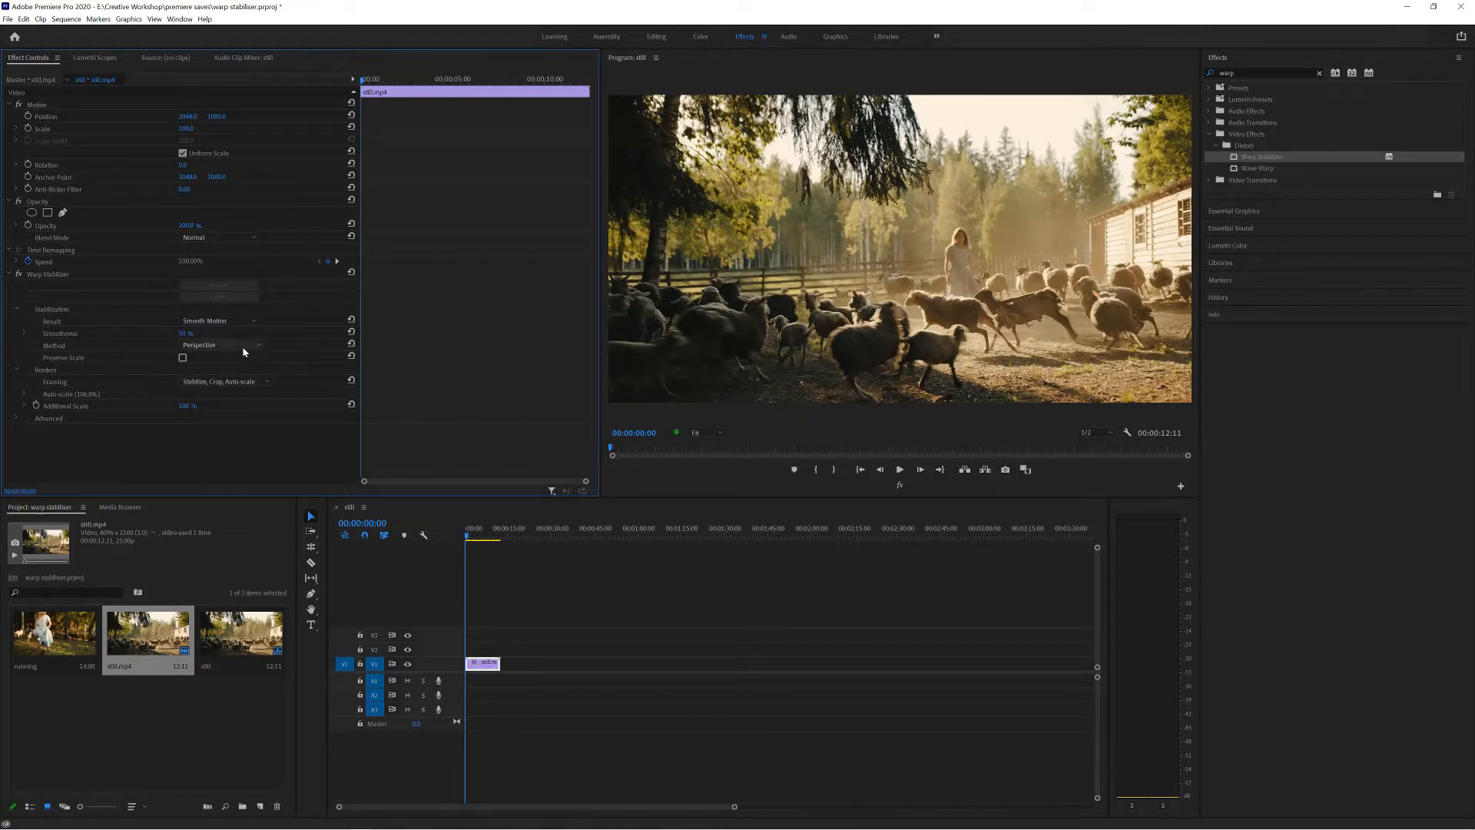
pyautogui.click(244, 345)
pyautogui.click(222, 394)
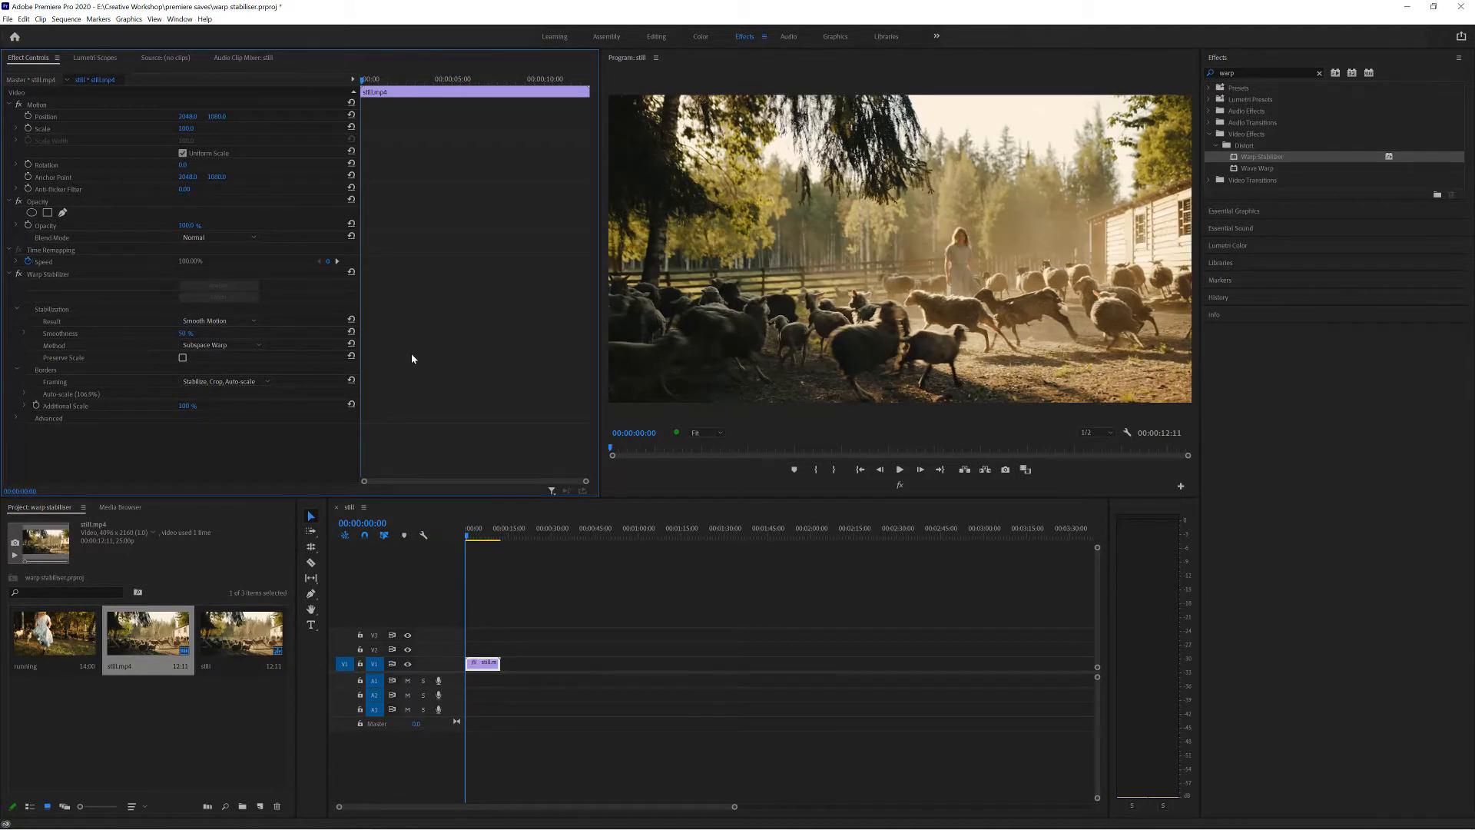
# Set the stabilization Method to Position and play the clip from near its start.
pyautogui.click(246, 346)
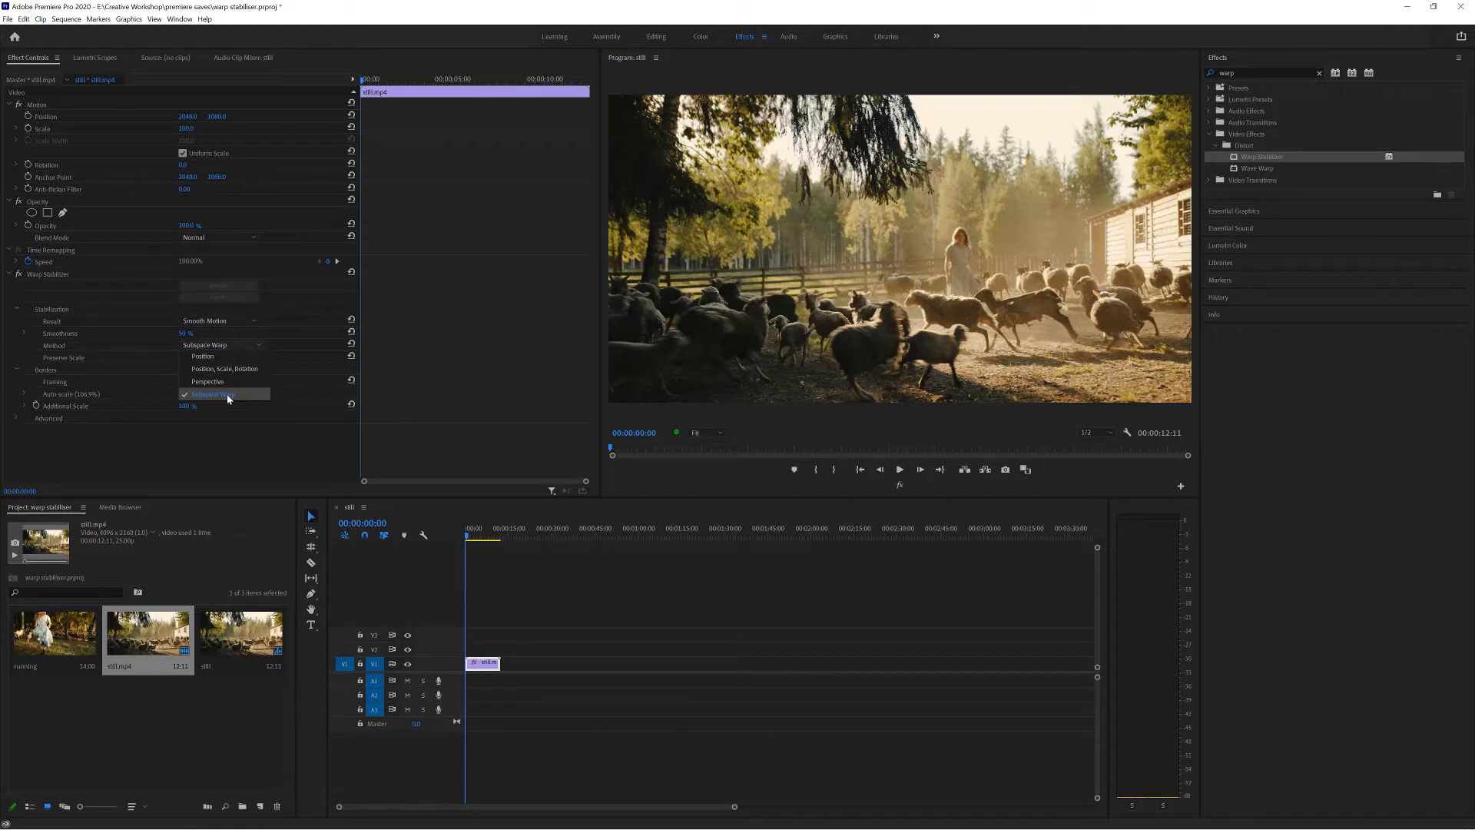
pyautogui.click(217, 358)
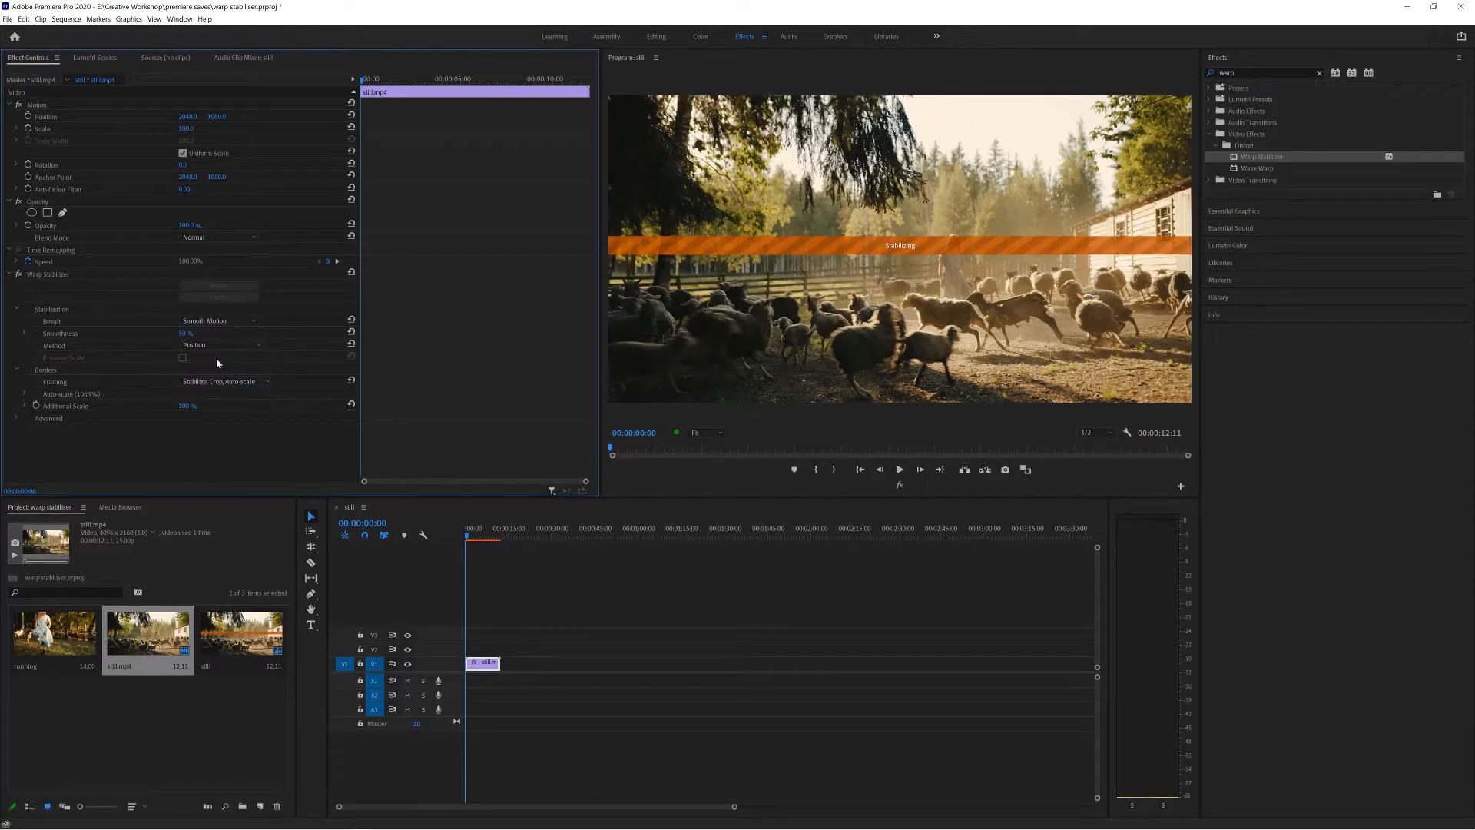
pyautogui.moveTo(466, 536); pyautogui.dragTo(466, 536)
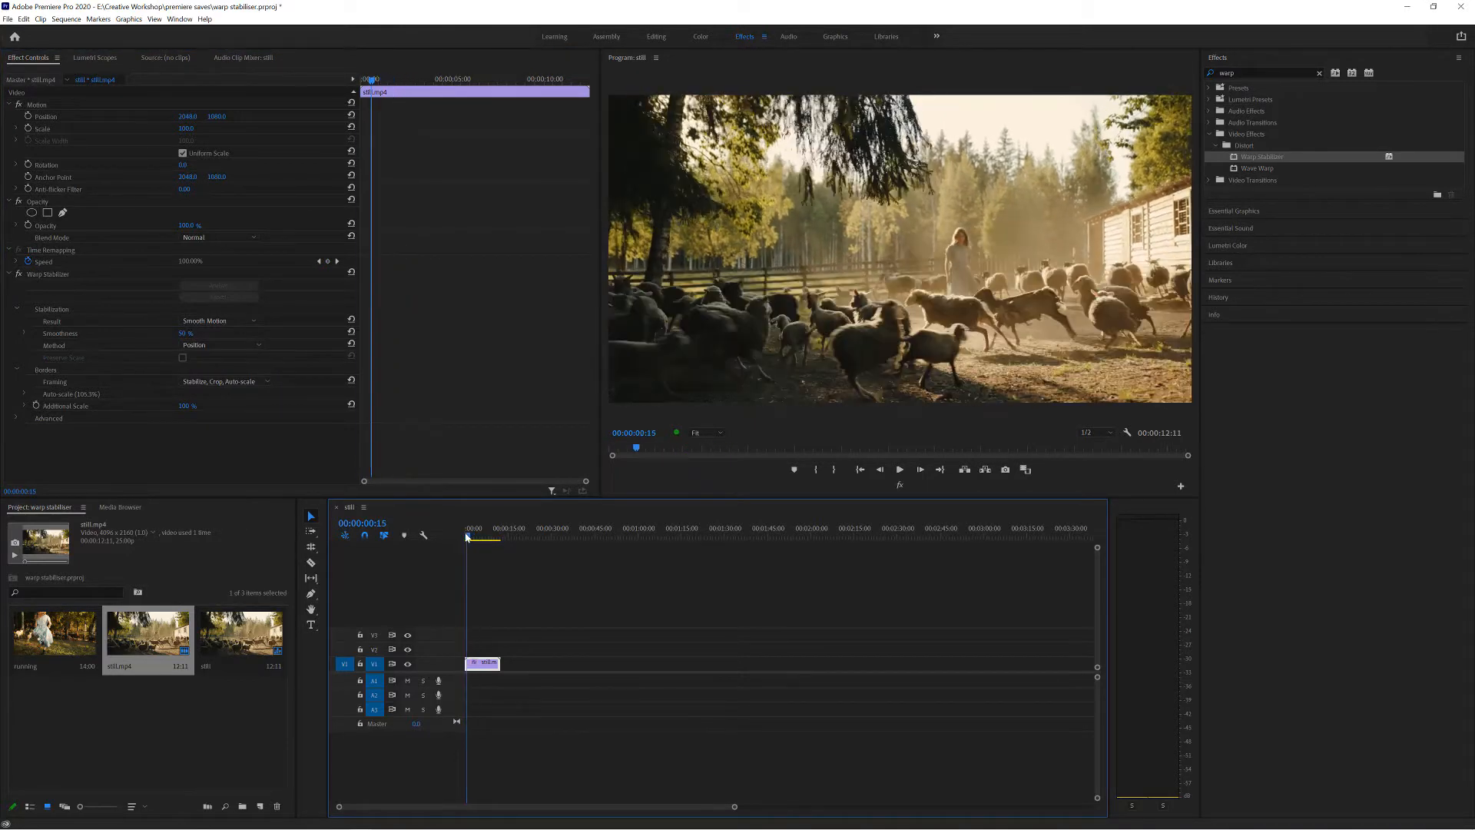
pyautogui.press('space')
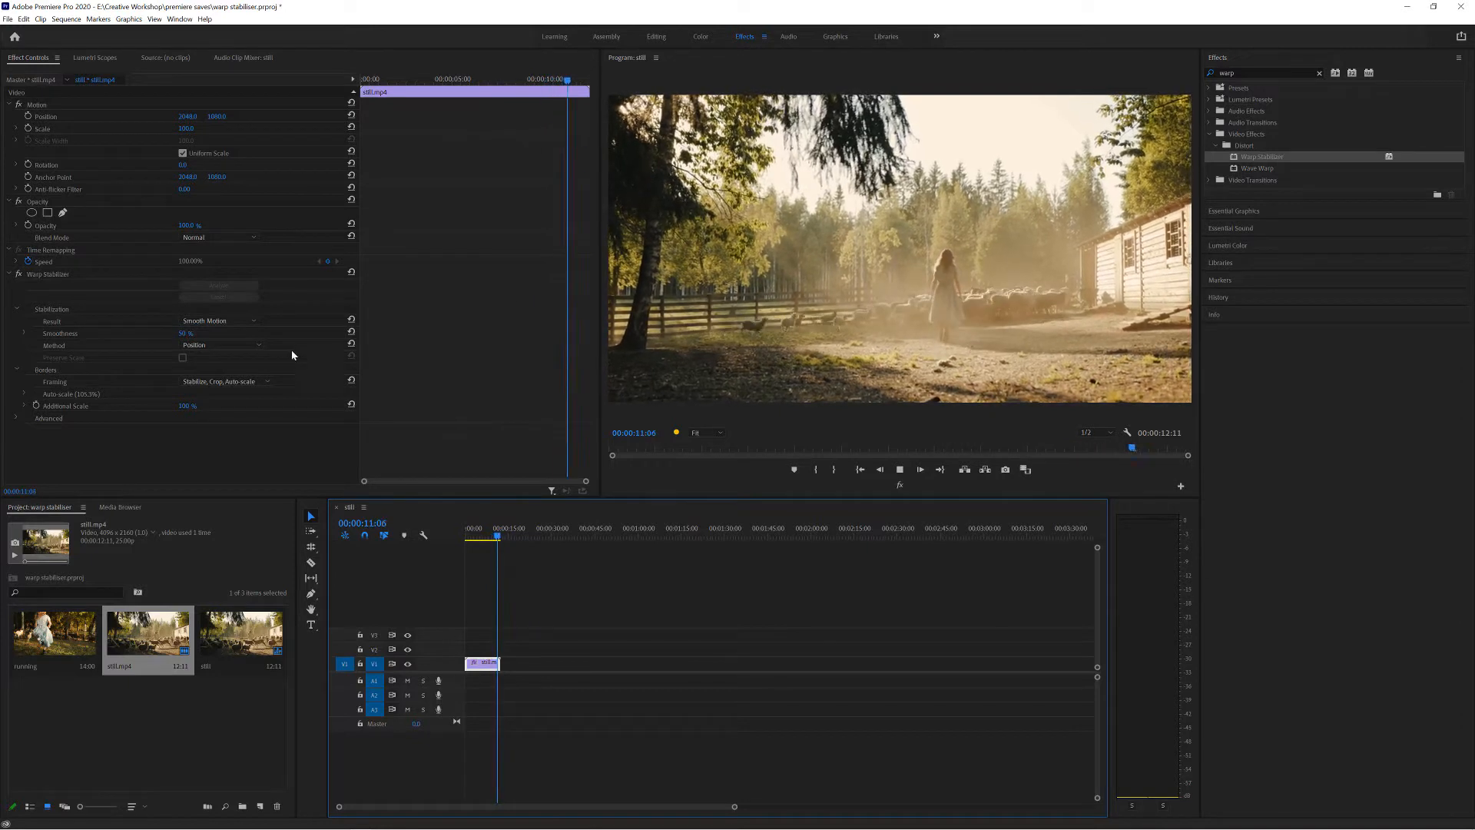
# Set the stabilization Method to Position, Scale, Rotation and return the playhead to the start of the sequence.
pyautogui.click(240, 345)
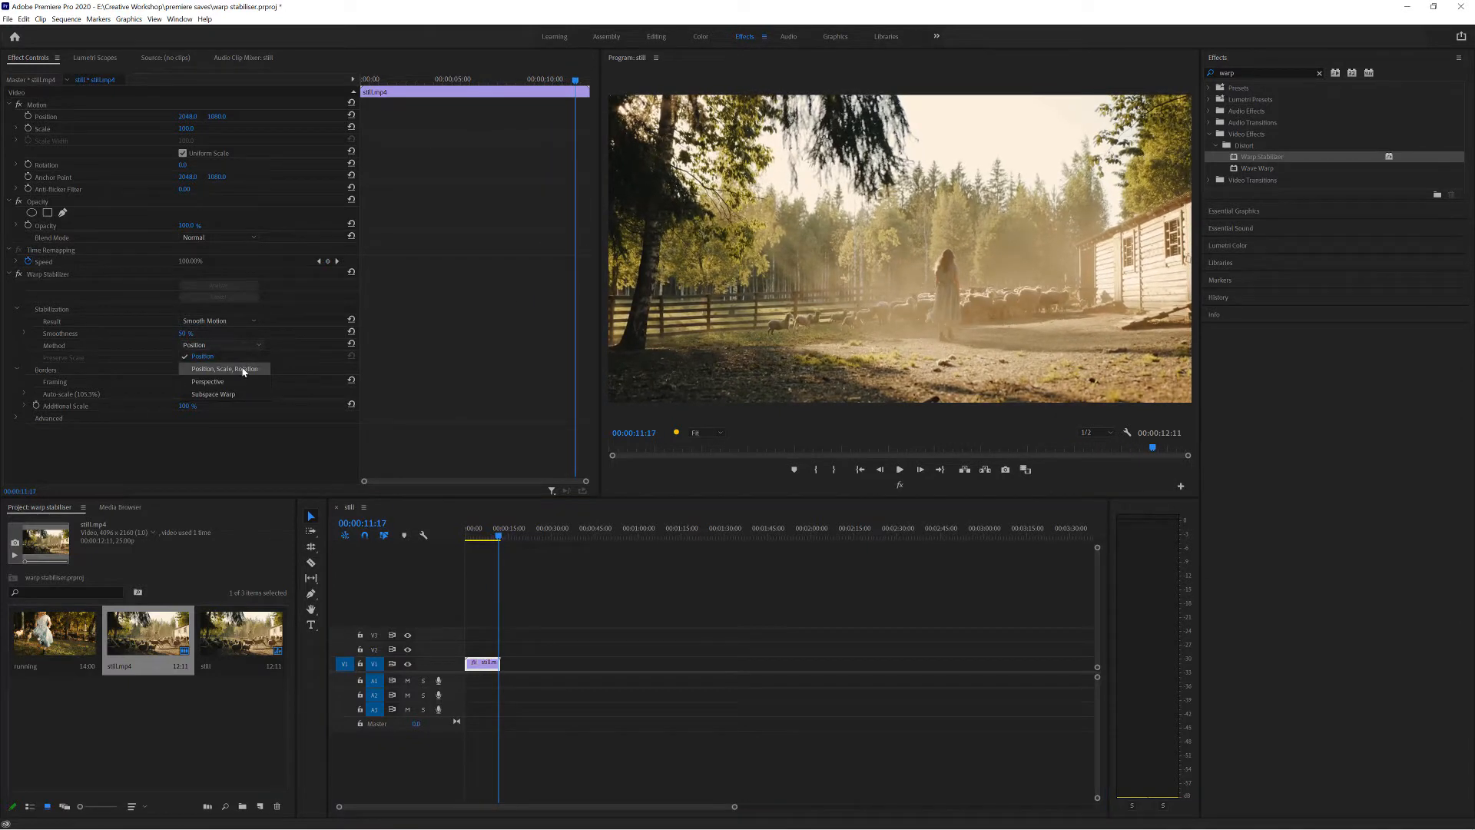
pyautogui.click(243, 370)
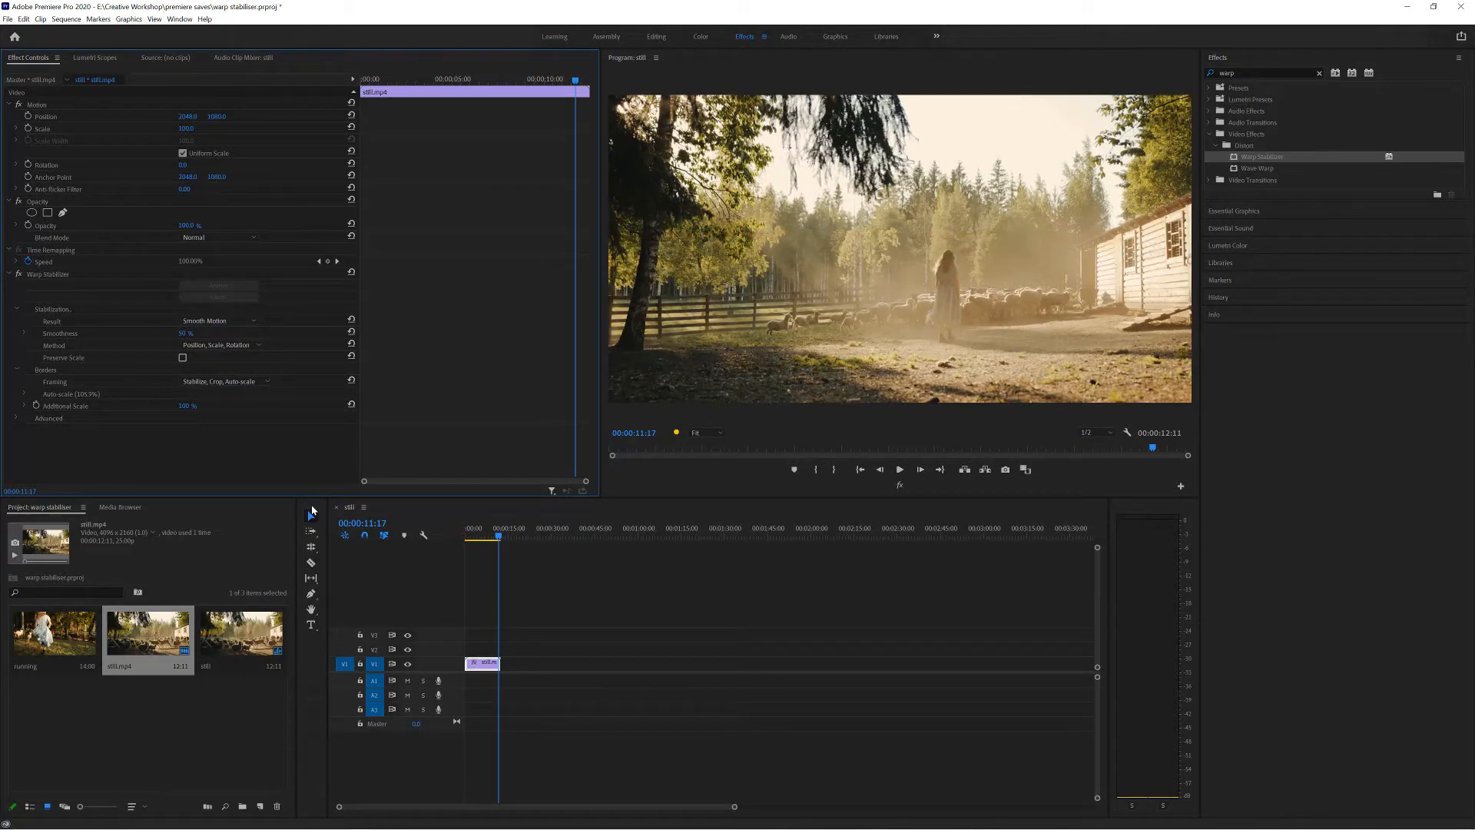
pyautogui.moveTo(499, 535); pyautogui.dragTo(464, 535)
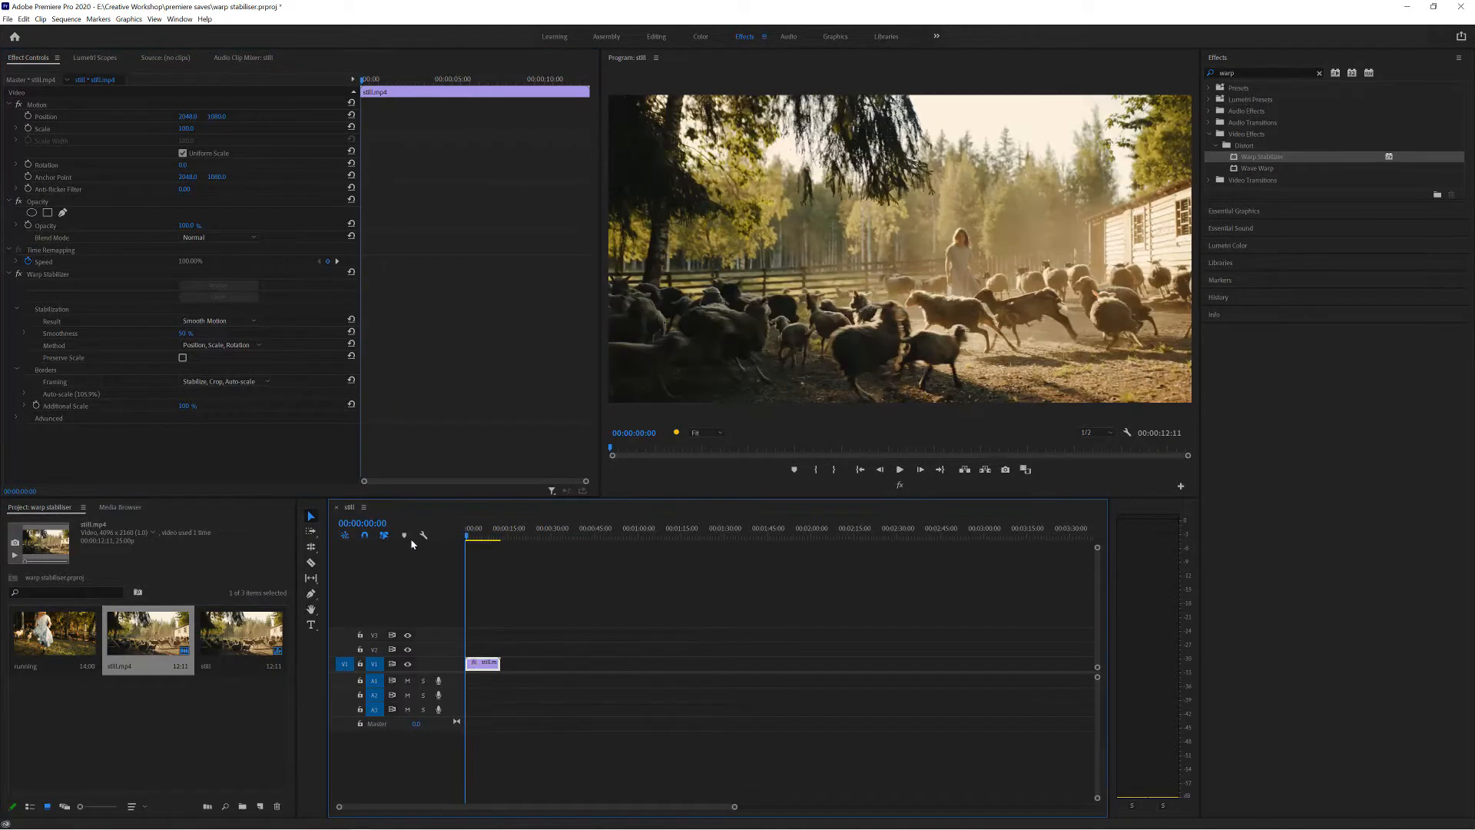
# Play the clip to compare the Position, Scale, Rotation and Perspective stabilization methods.
pyautogui.press('space')
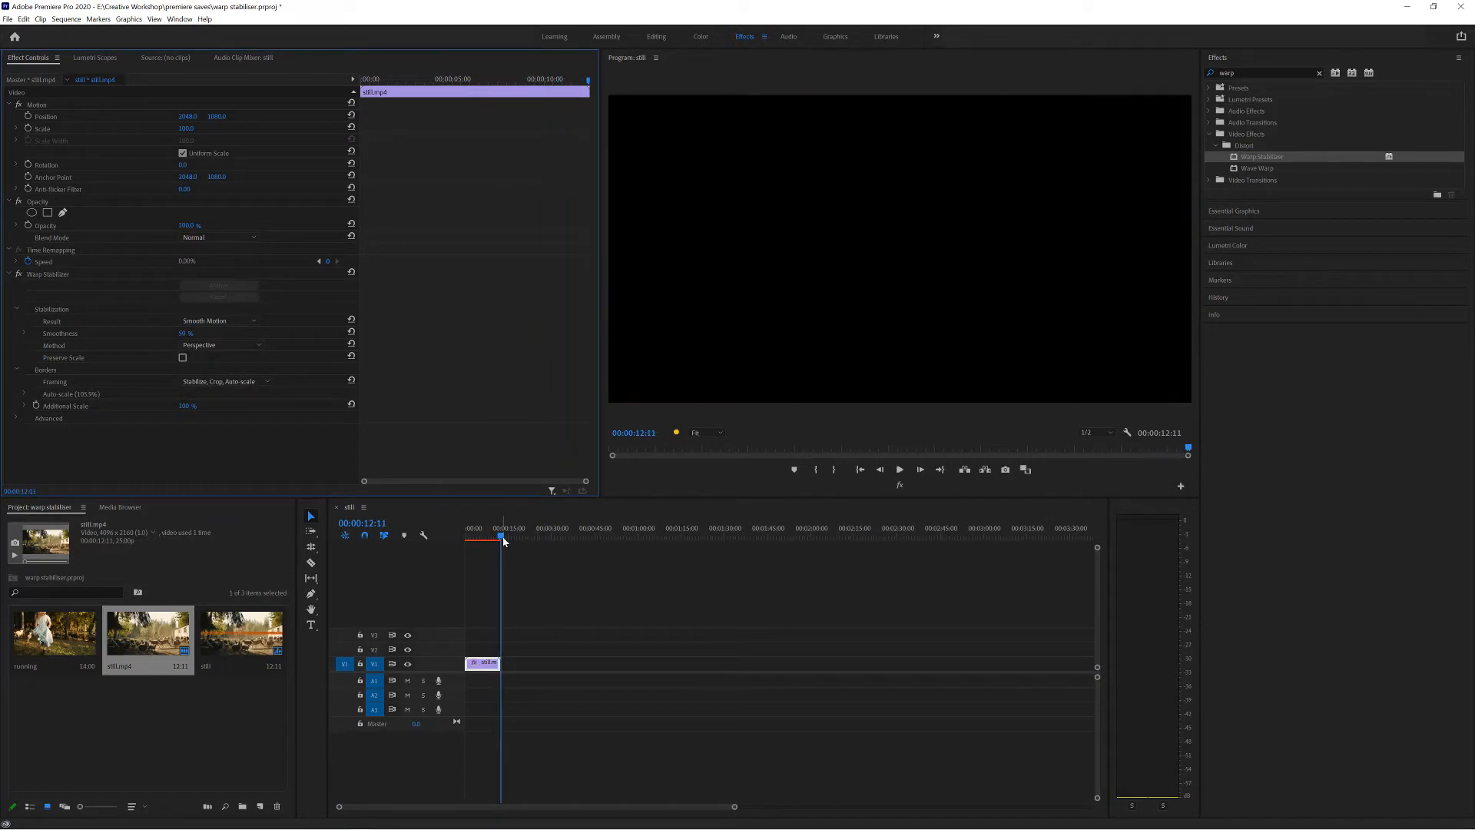
pyautogui.moveTo(504, 540); pyautogui.dragTo(478, 537)
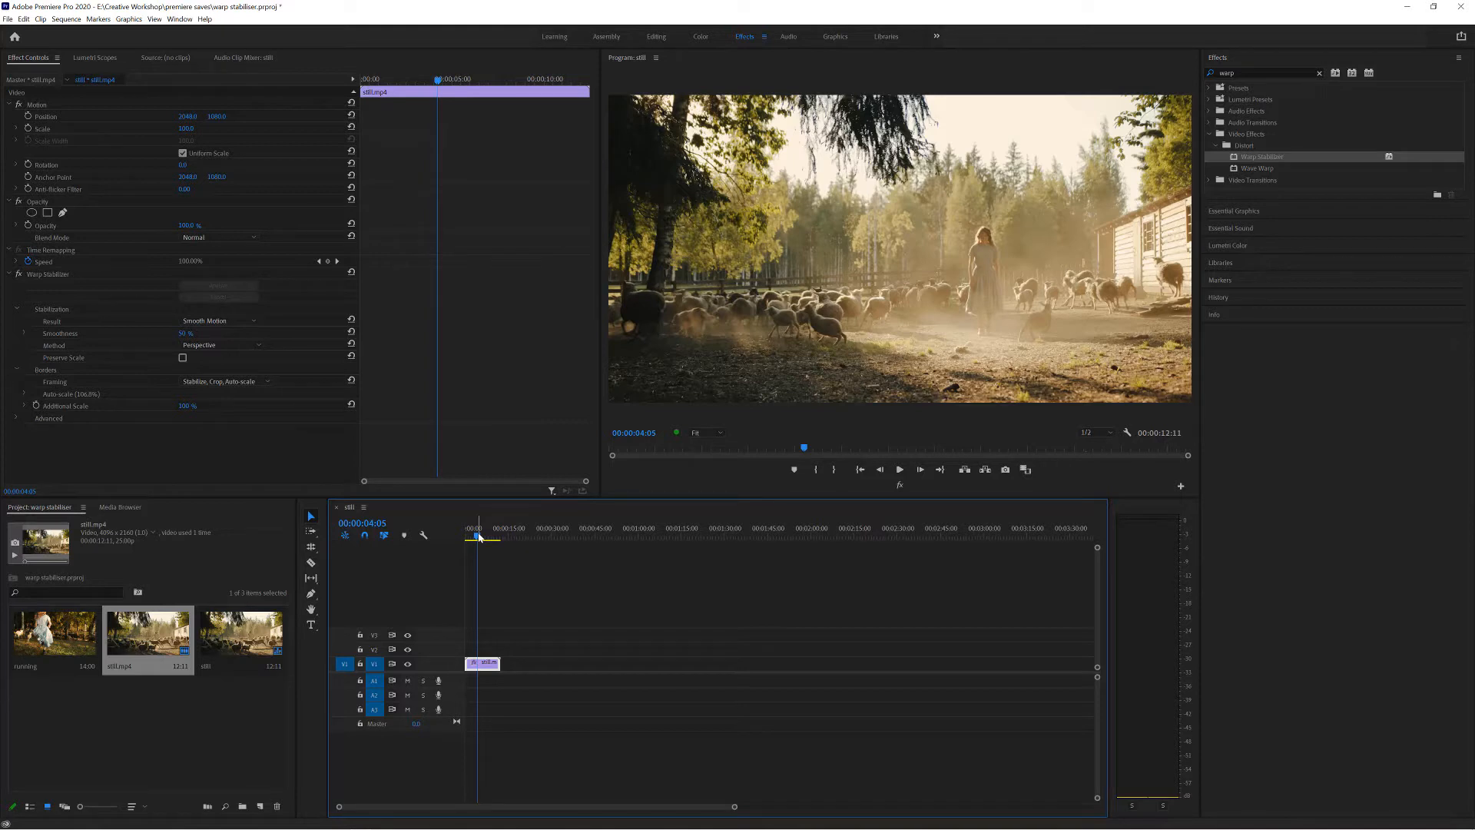
pyautogui.press('space')
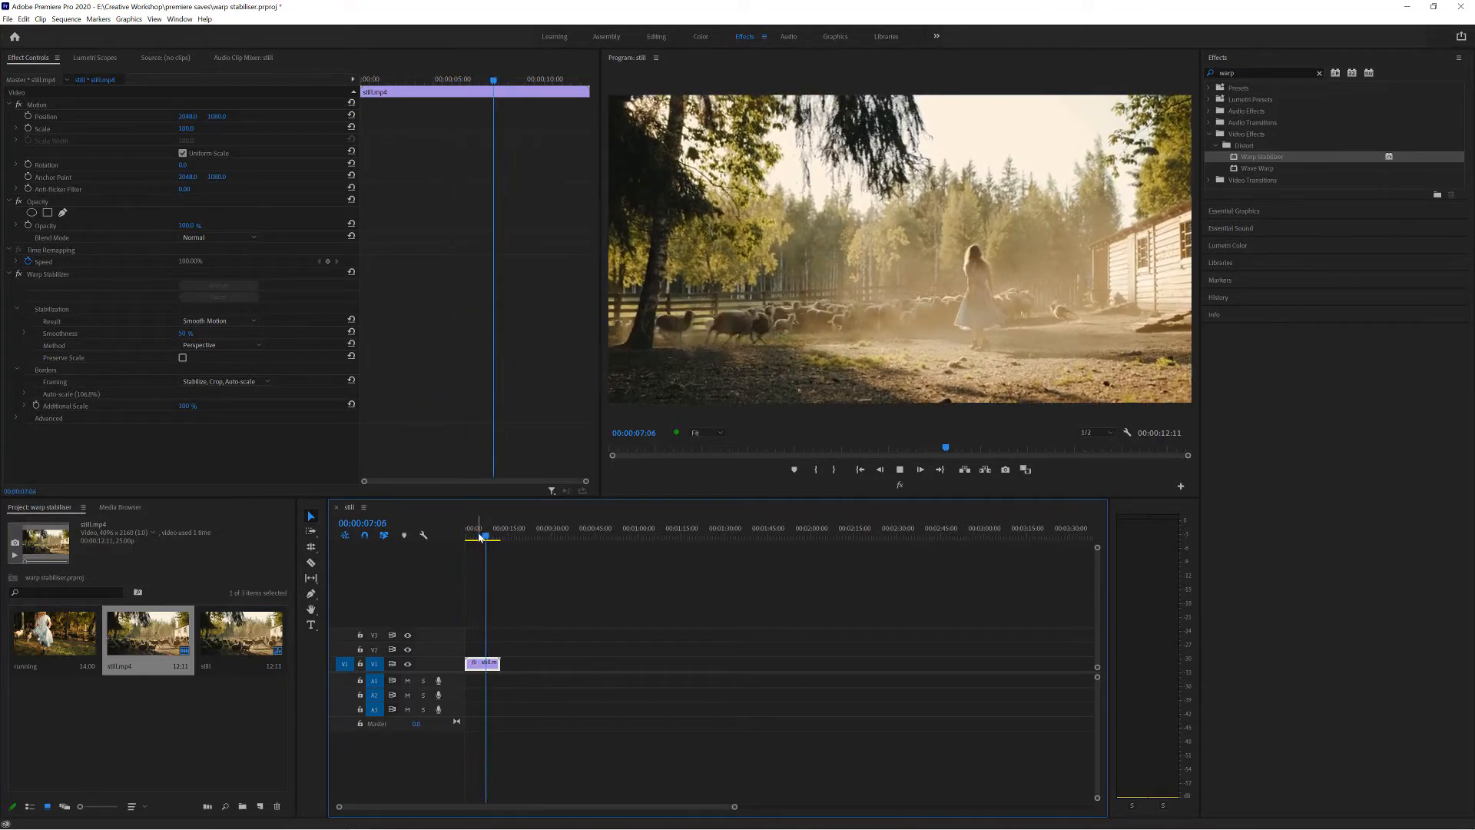
pyautogui.press('space')
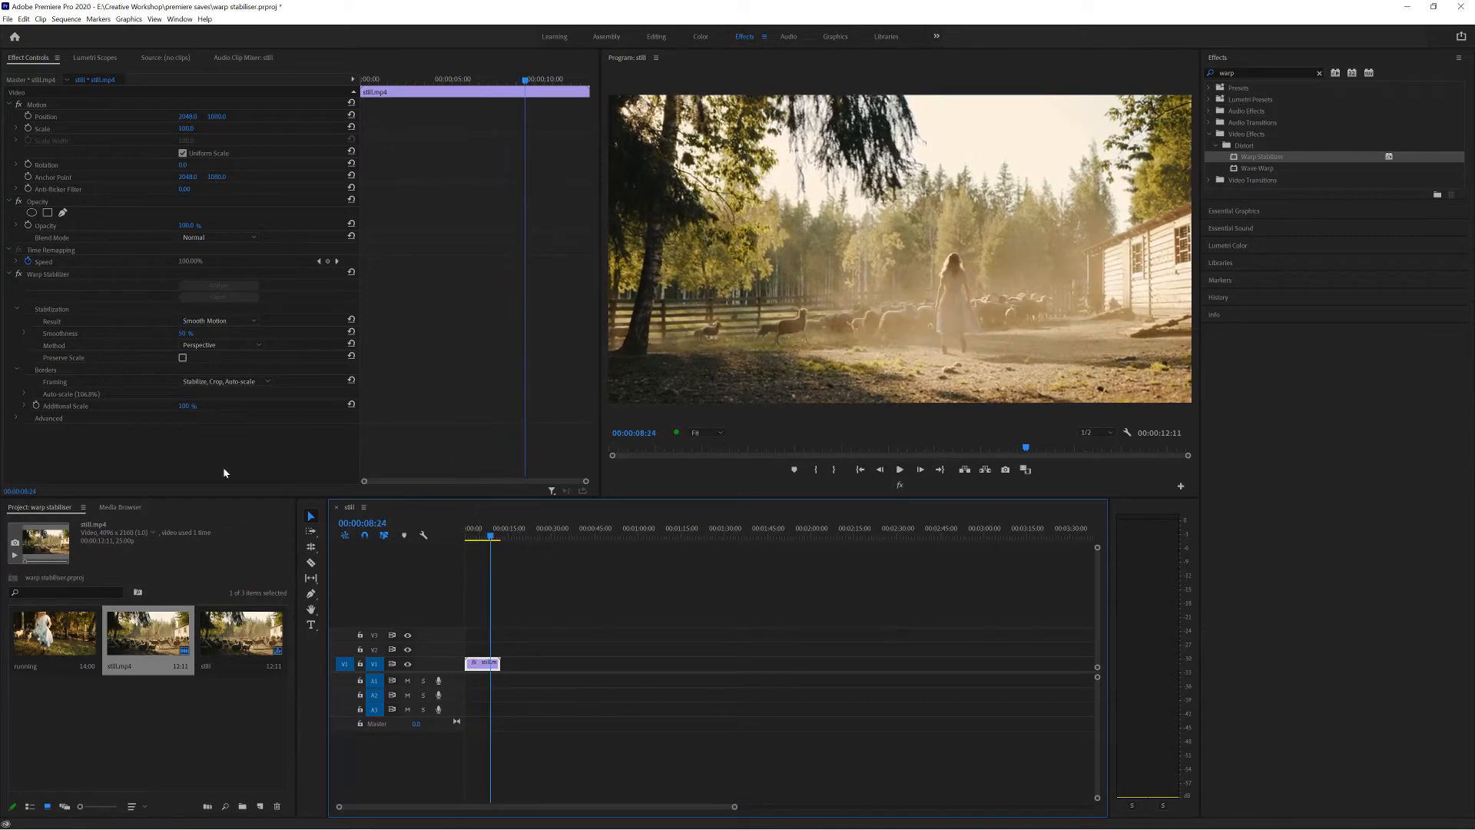
# Set the stabilization Method to Subspace Warp and play the clip from its start.
pyautogui.click(242, 344)
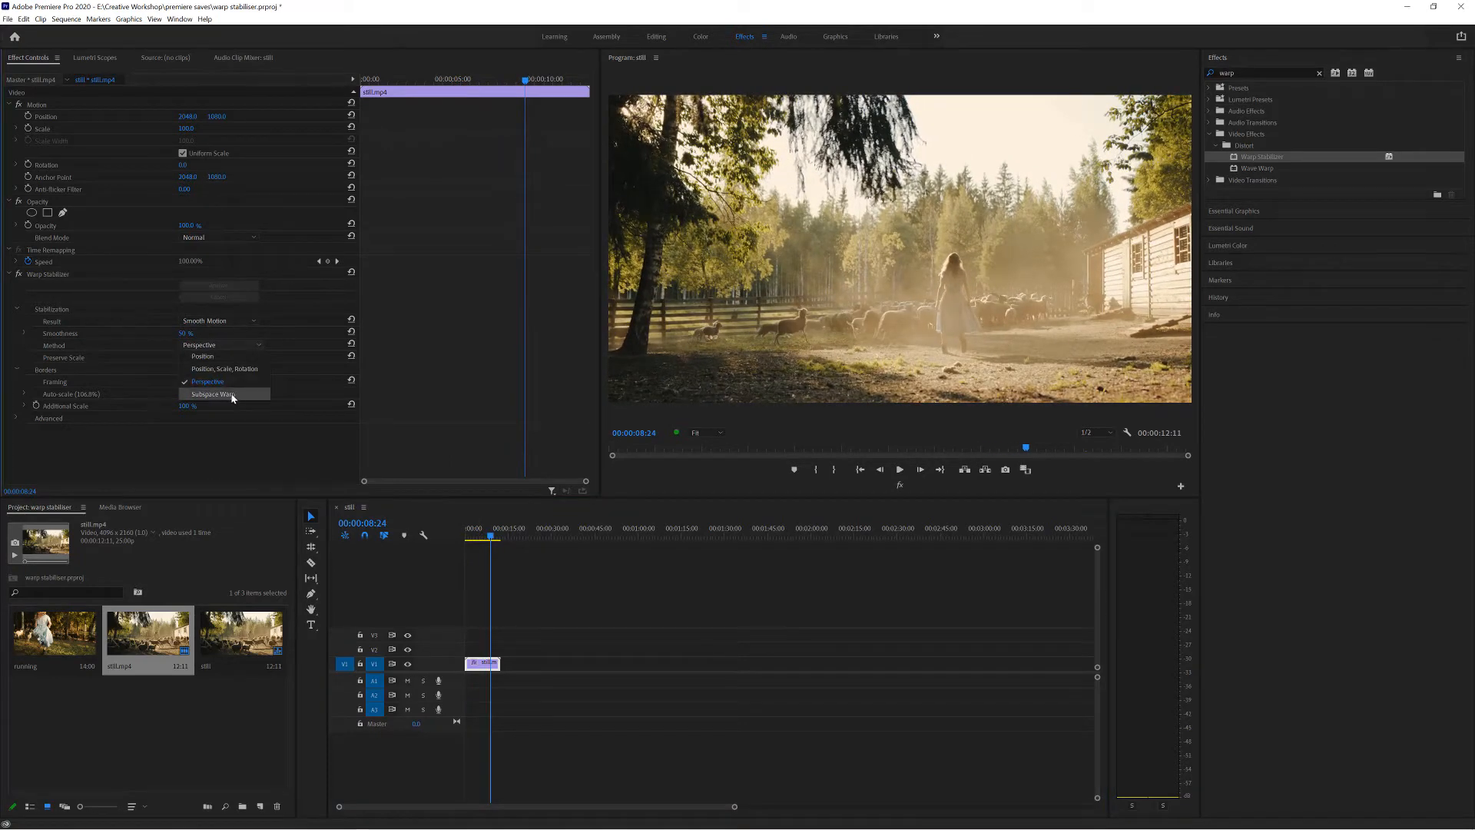
pyautogui.click(235, 399)
pyautogui.moveTo(493, 537); pyautogui.dragTo(441, 538)
pyautogui.press('space')
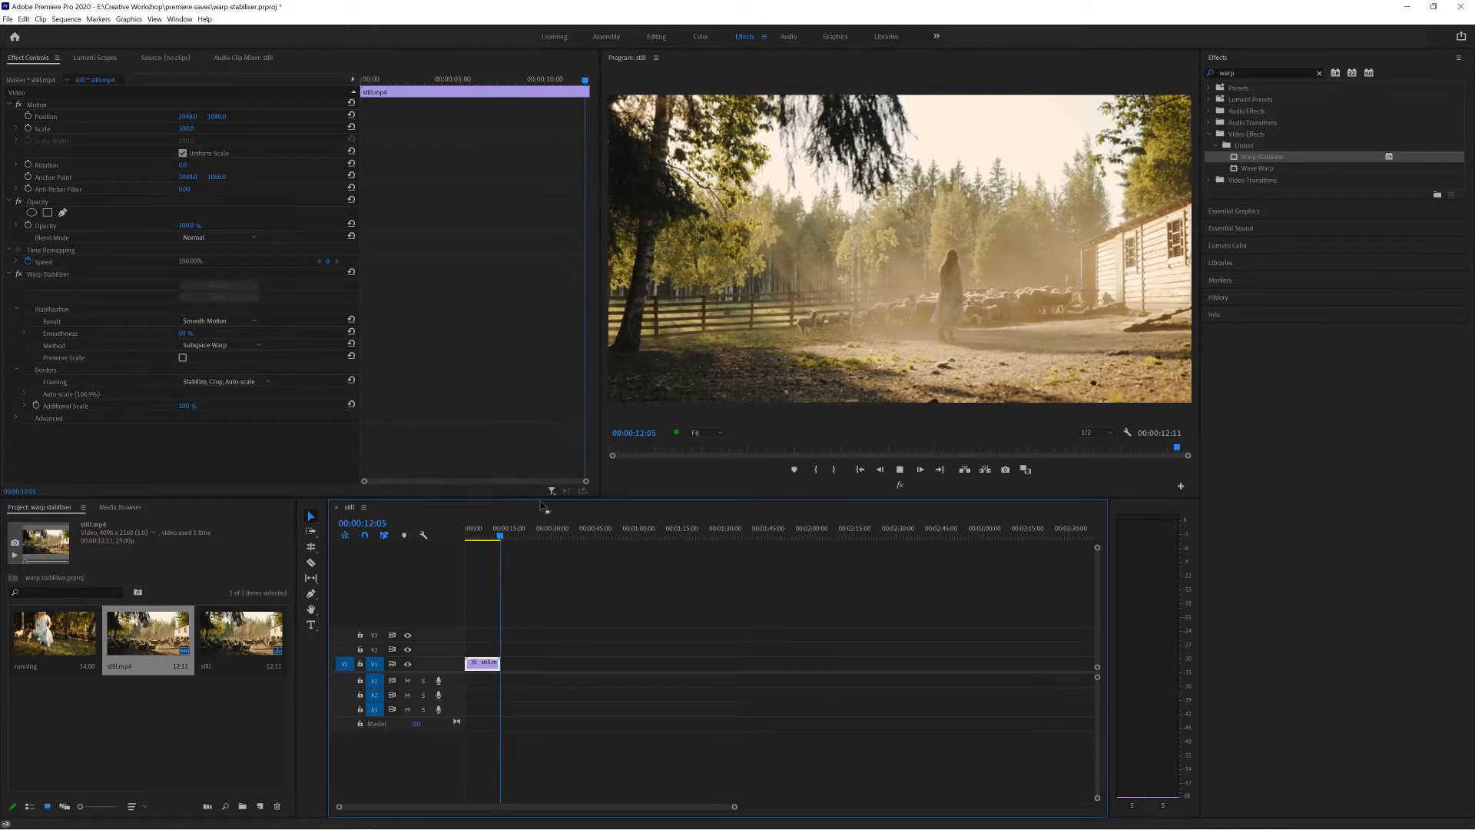
pyautogui.moveTo(499, 538); pyautogui.dragTo(493, 540)
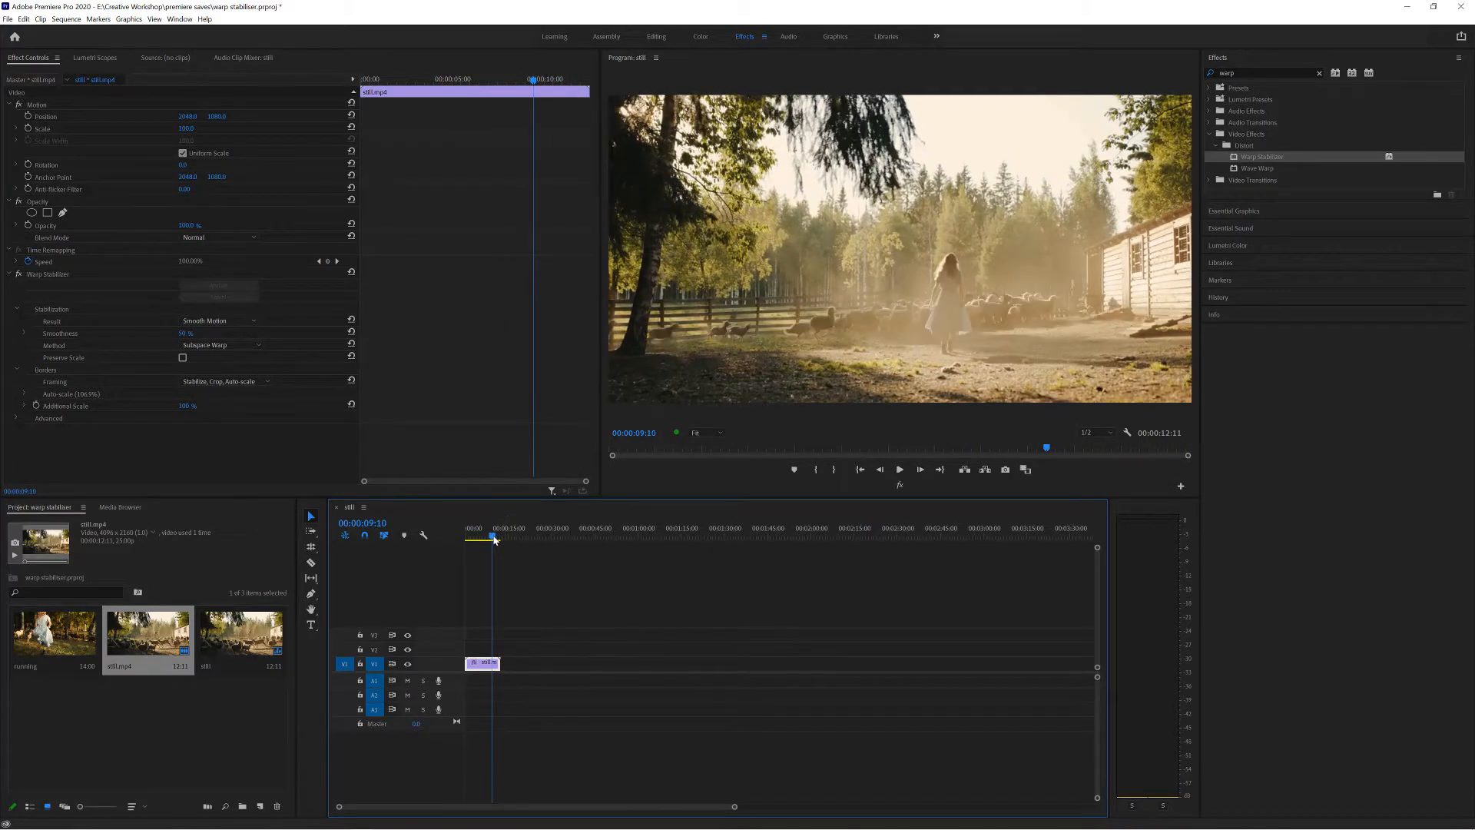
pyautogui.click(238, 347)
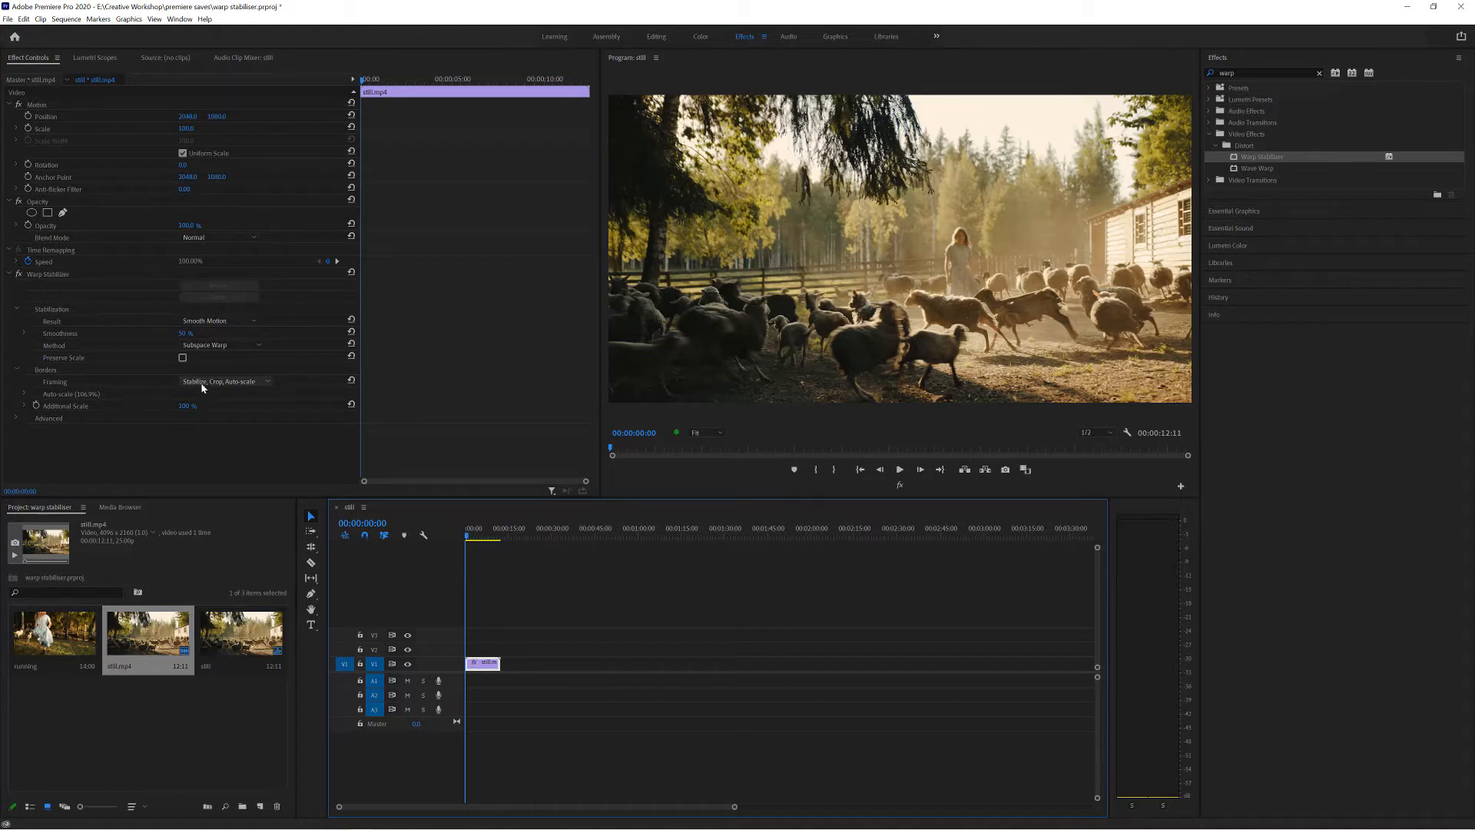
# Set the border Framing to Stabilize Only and play the clip from the start to inspect its edges.
pyautogui.click(202, 382)
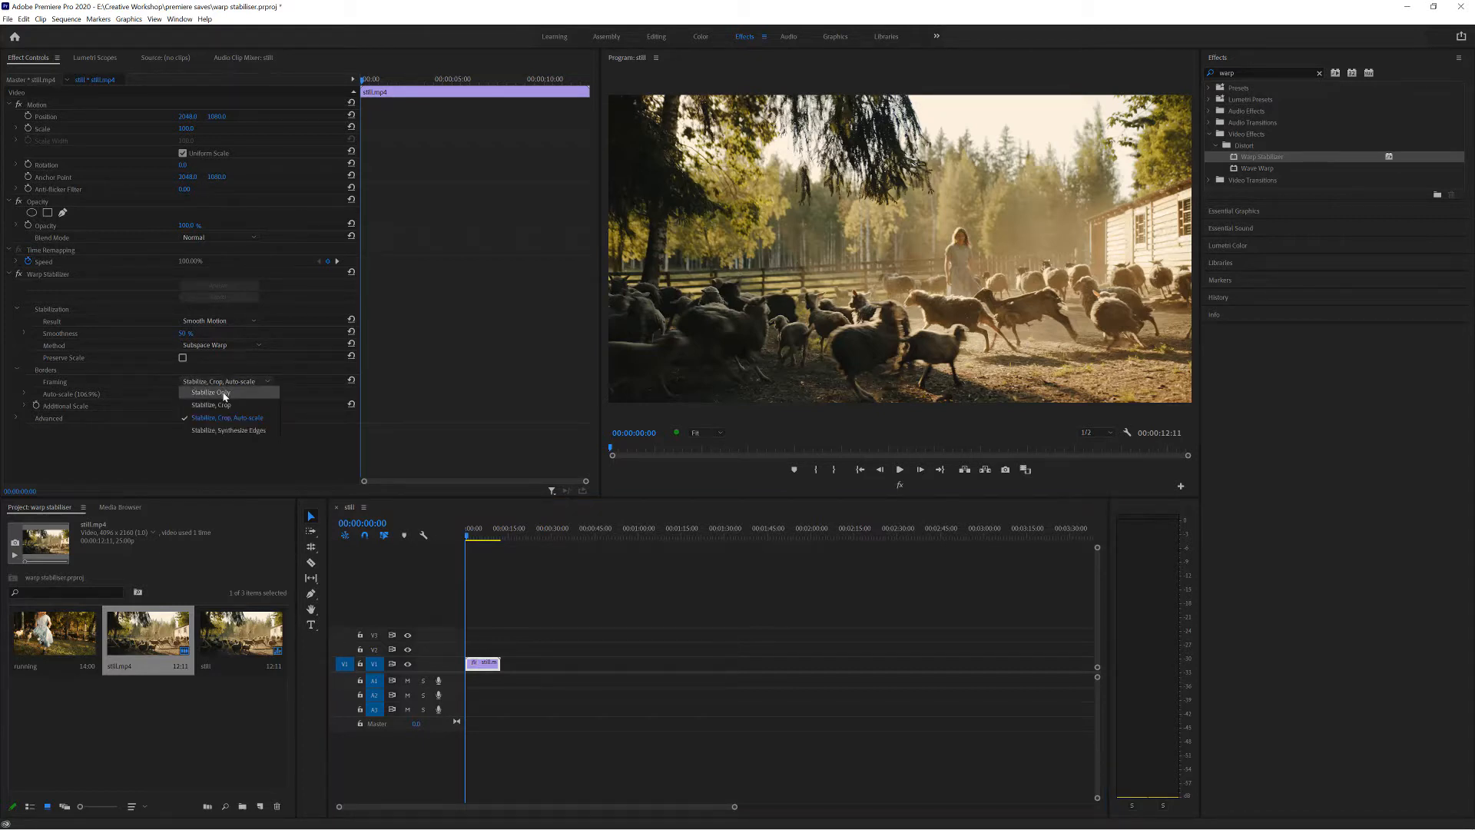
pyautogui.click(224, 395)
pyautogui.click(452, 536)
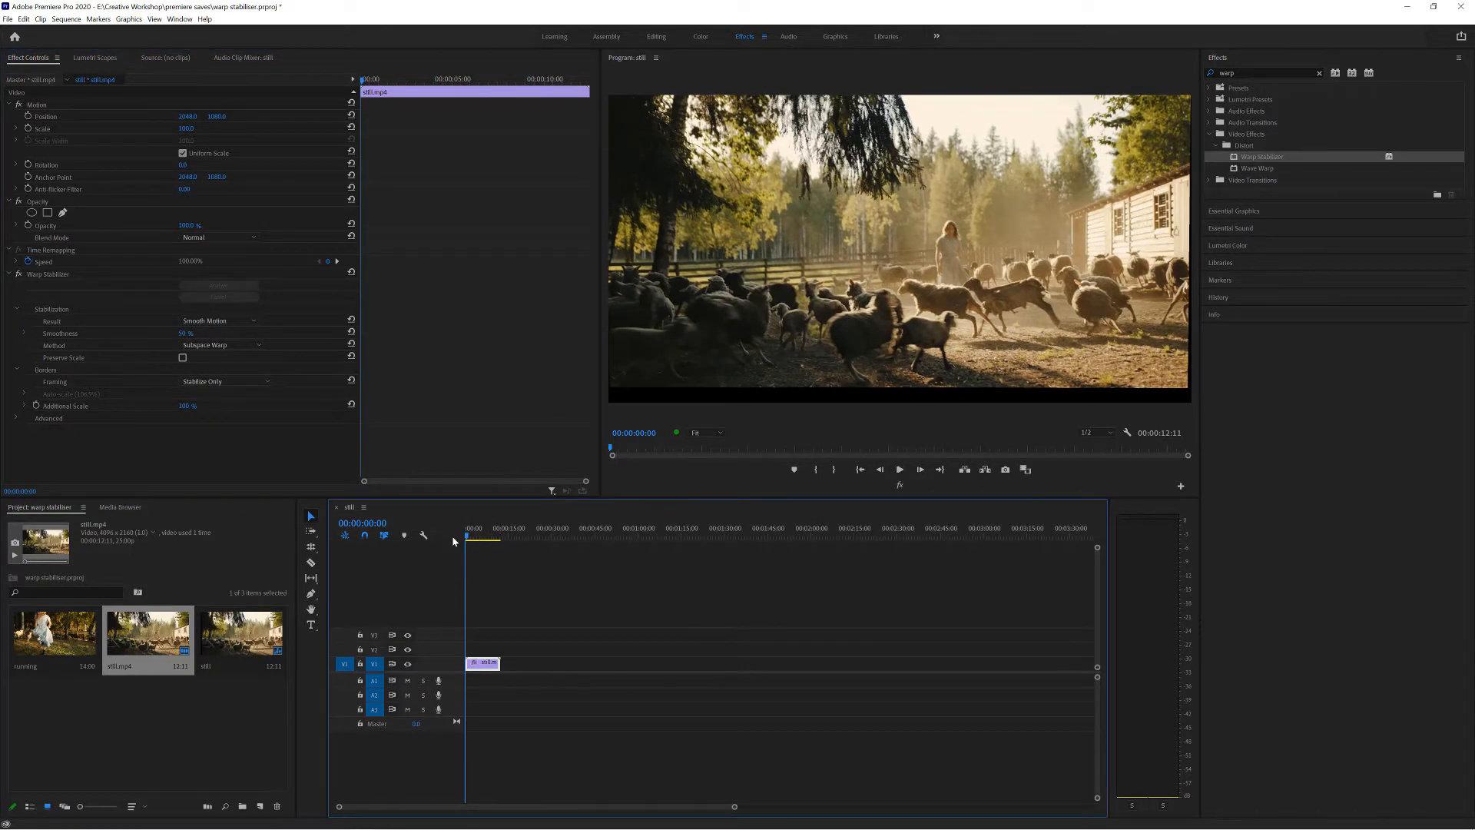
pyautogui.press('space')
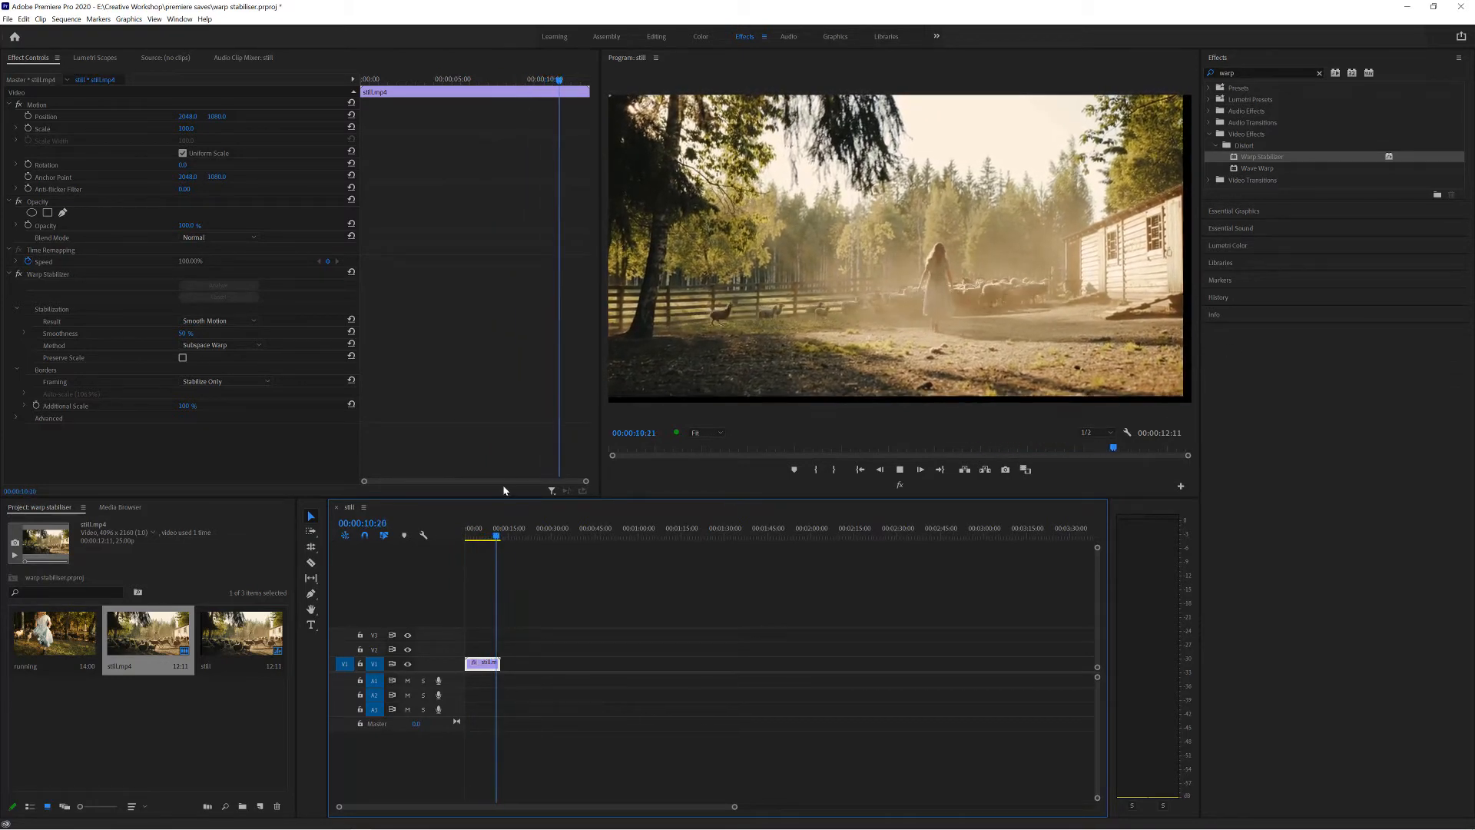
pyautogui.click(478, 535)
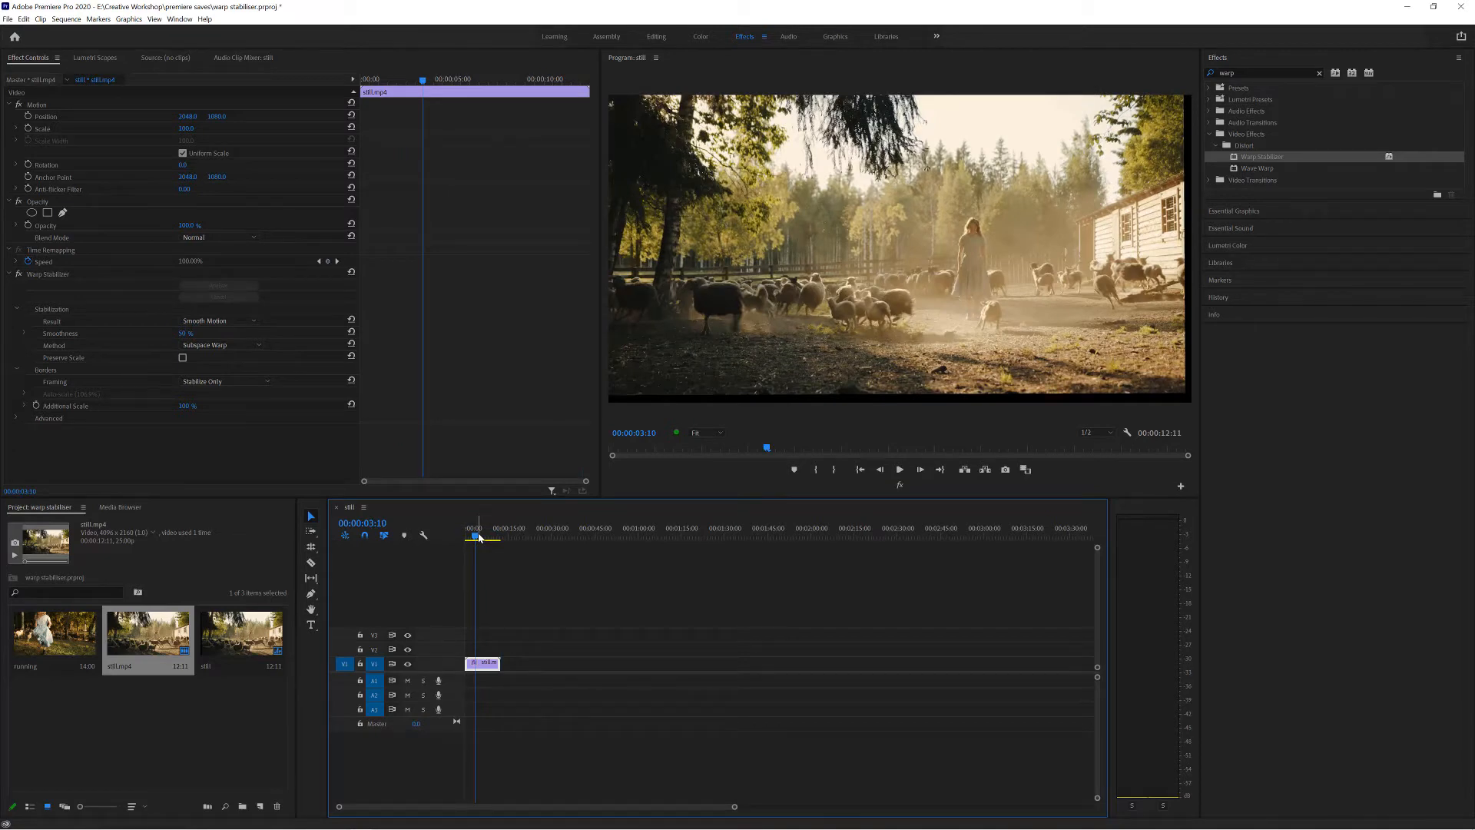
# Set the border Framing to Stabilize, Crop and play the clip from the start.
pyautogui.click(208, 377)
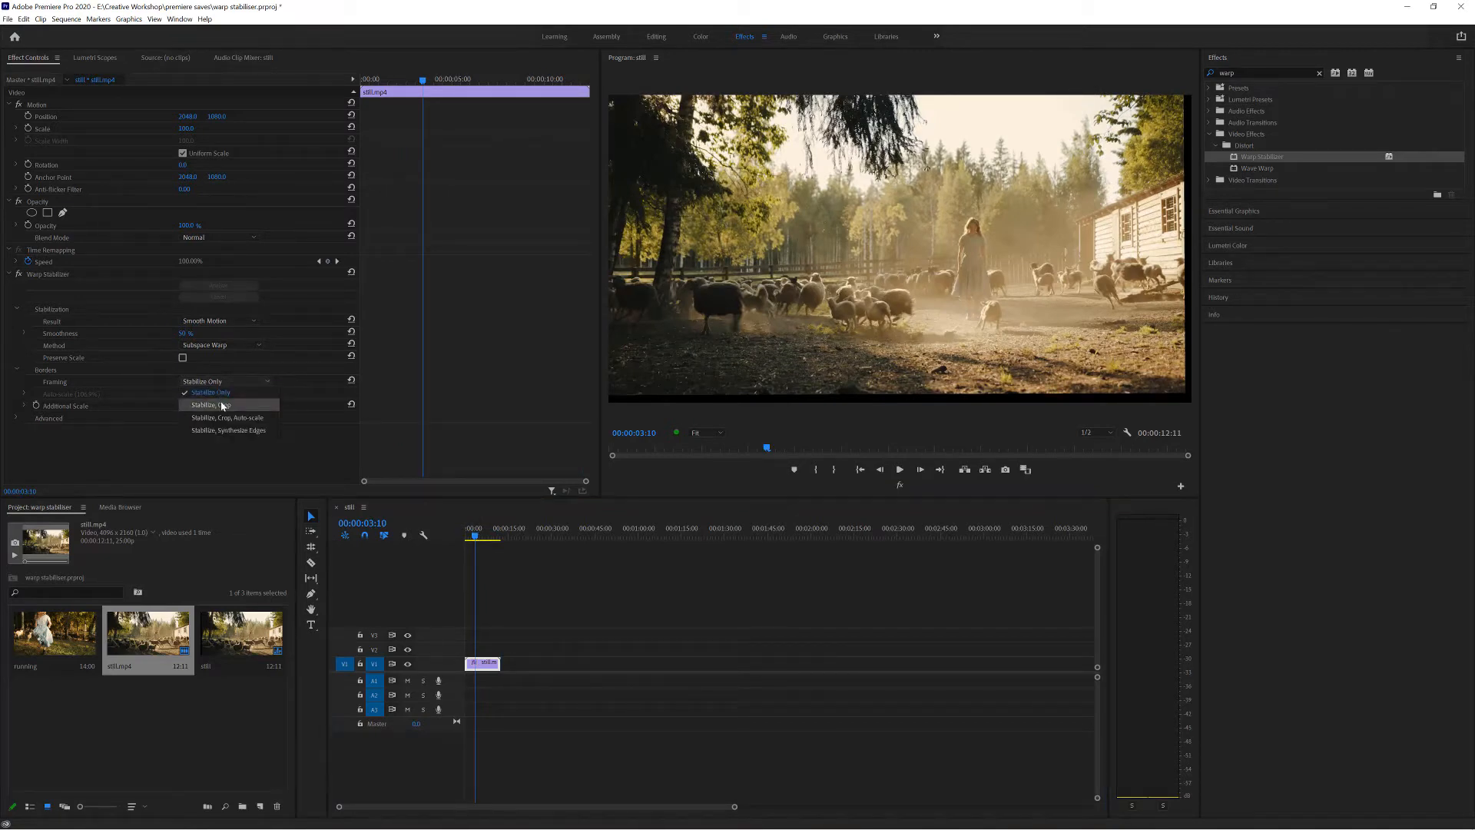
pyautogui.click(223, 404)
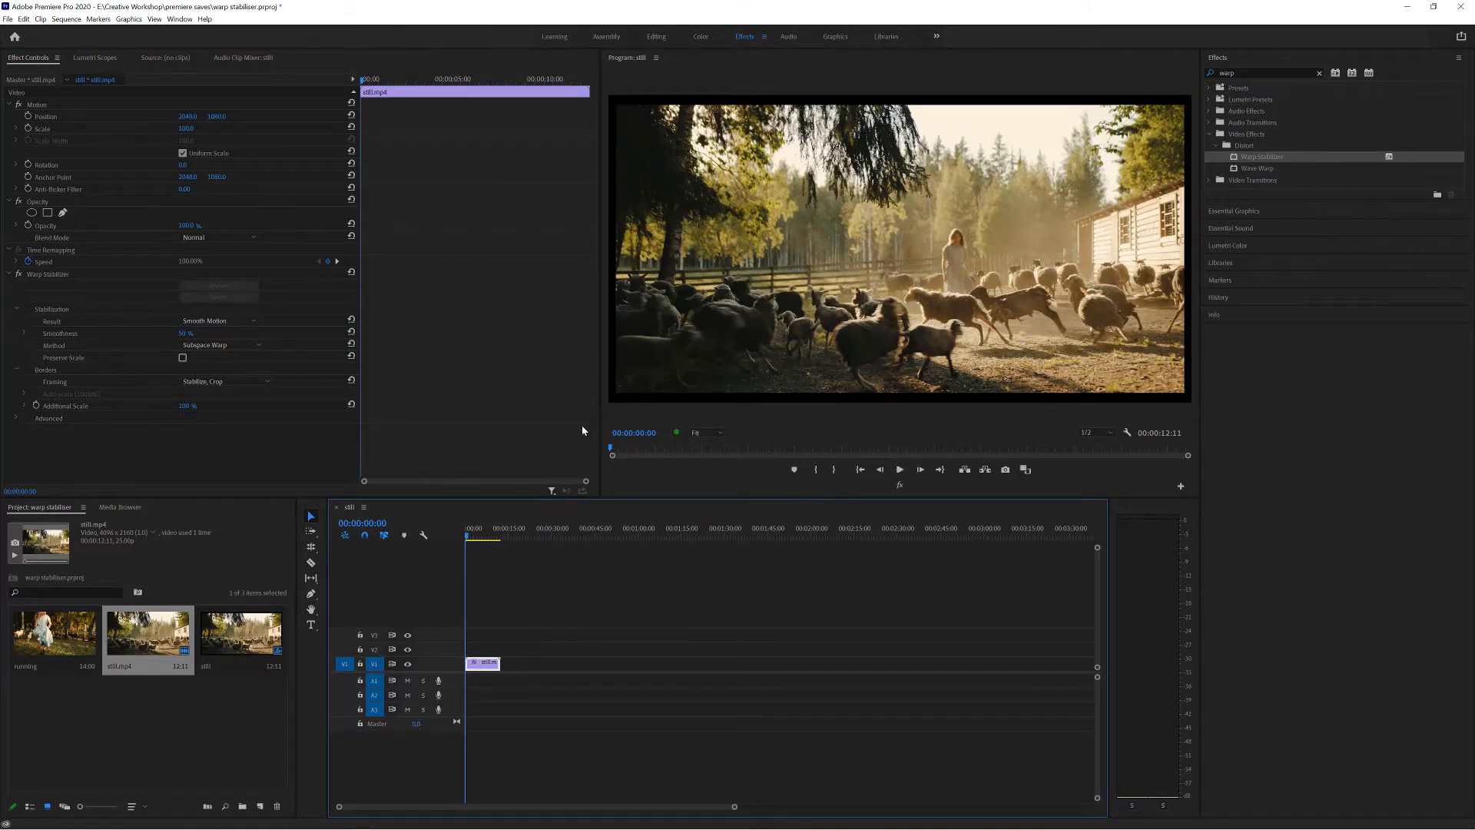
pyautogui.press('space')
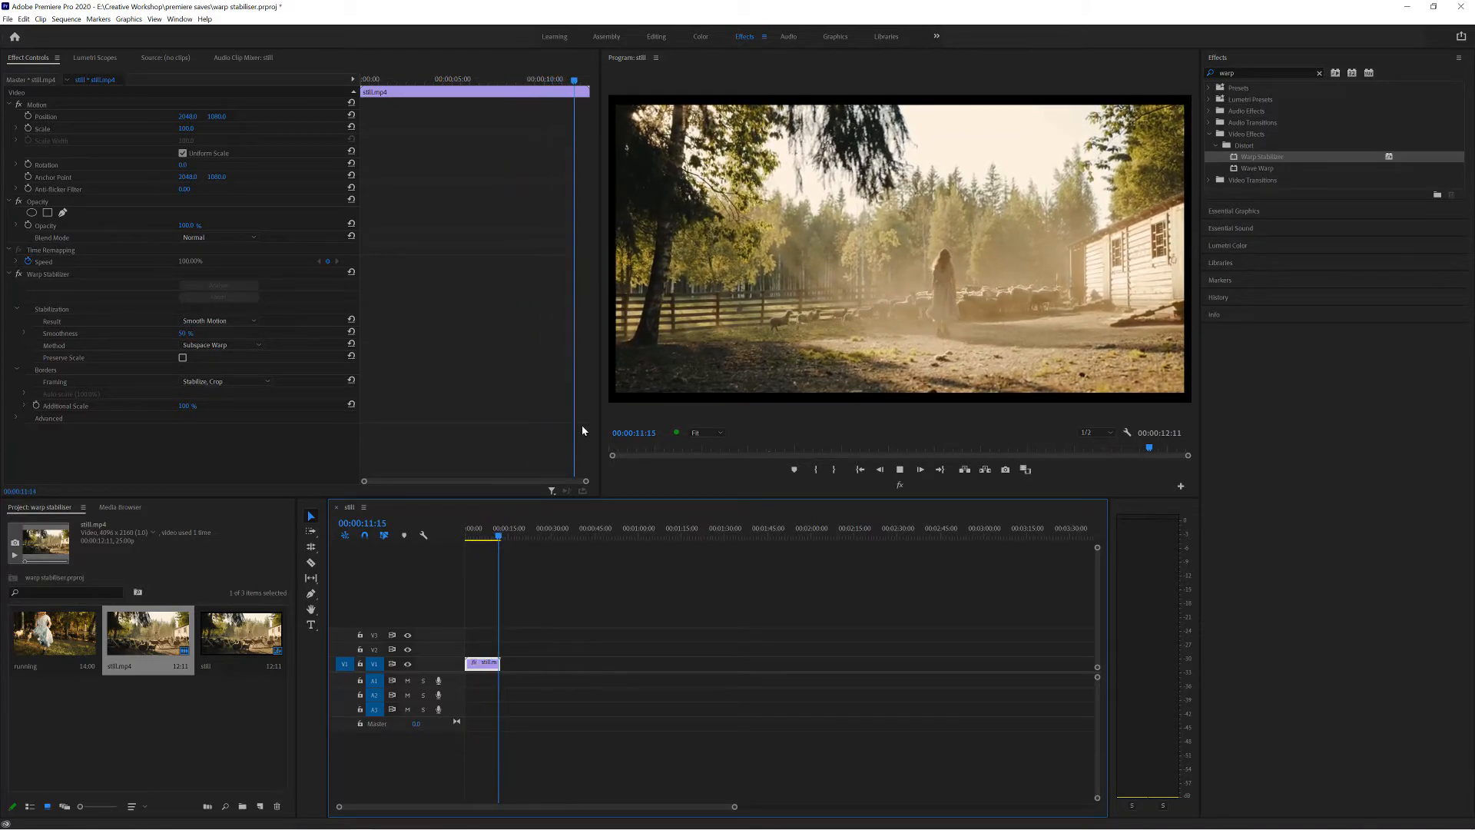
# Set the border Framing to Stabilize, Crop, Auto-scale, play the clip, and return the playhead to the start.
pyautogui.click(259, 381)
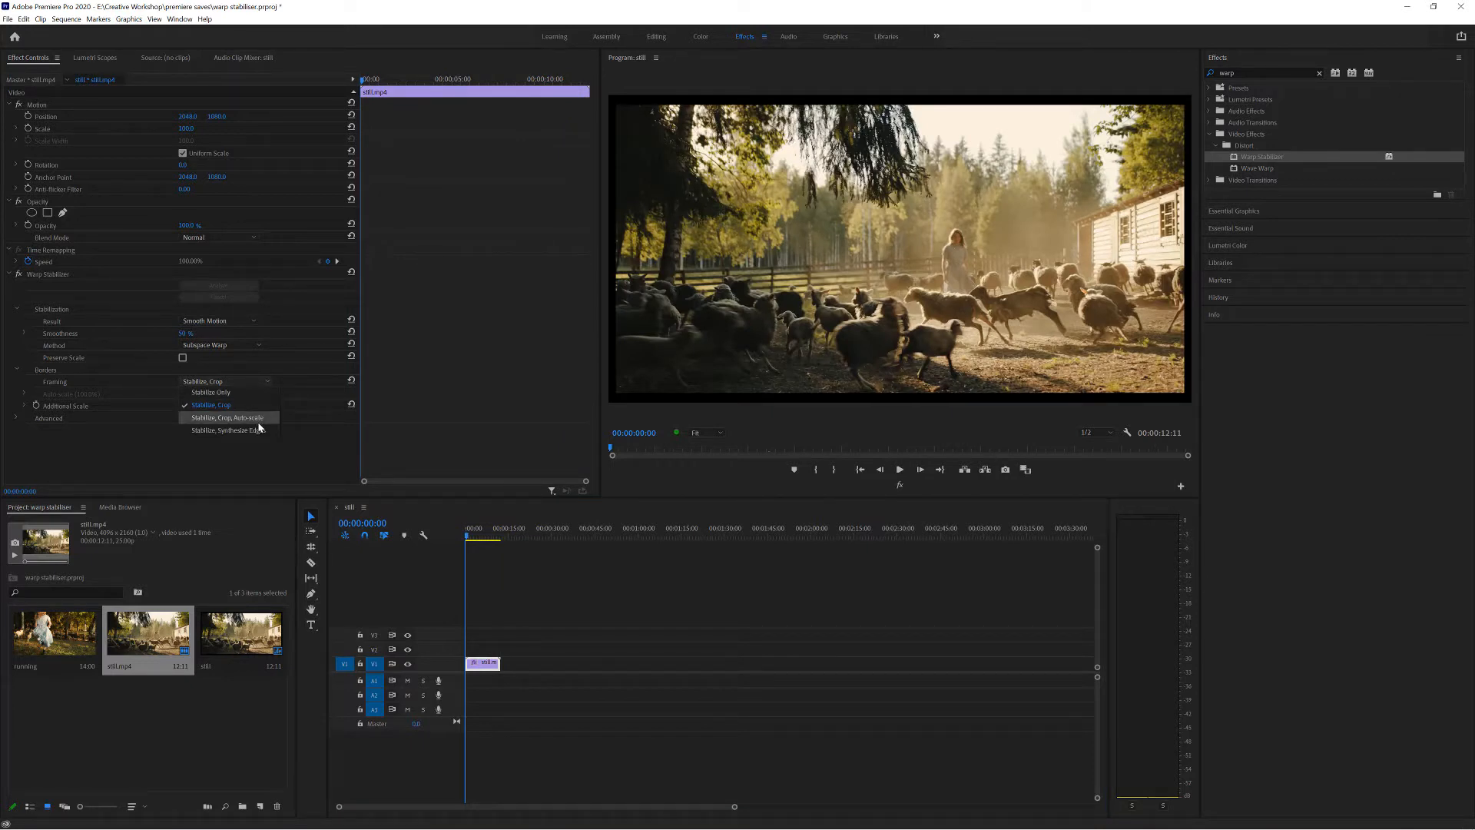
pyautogui.click(259, 418)
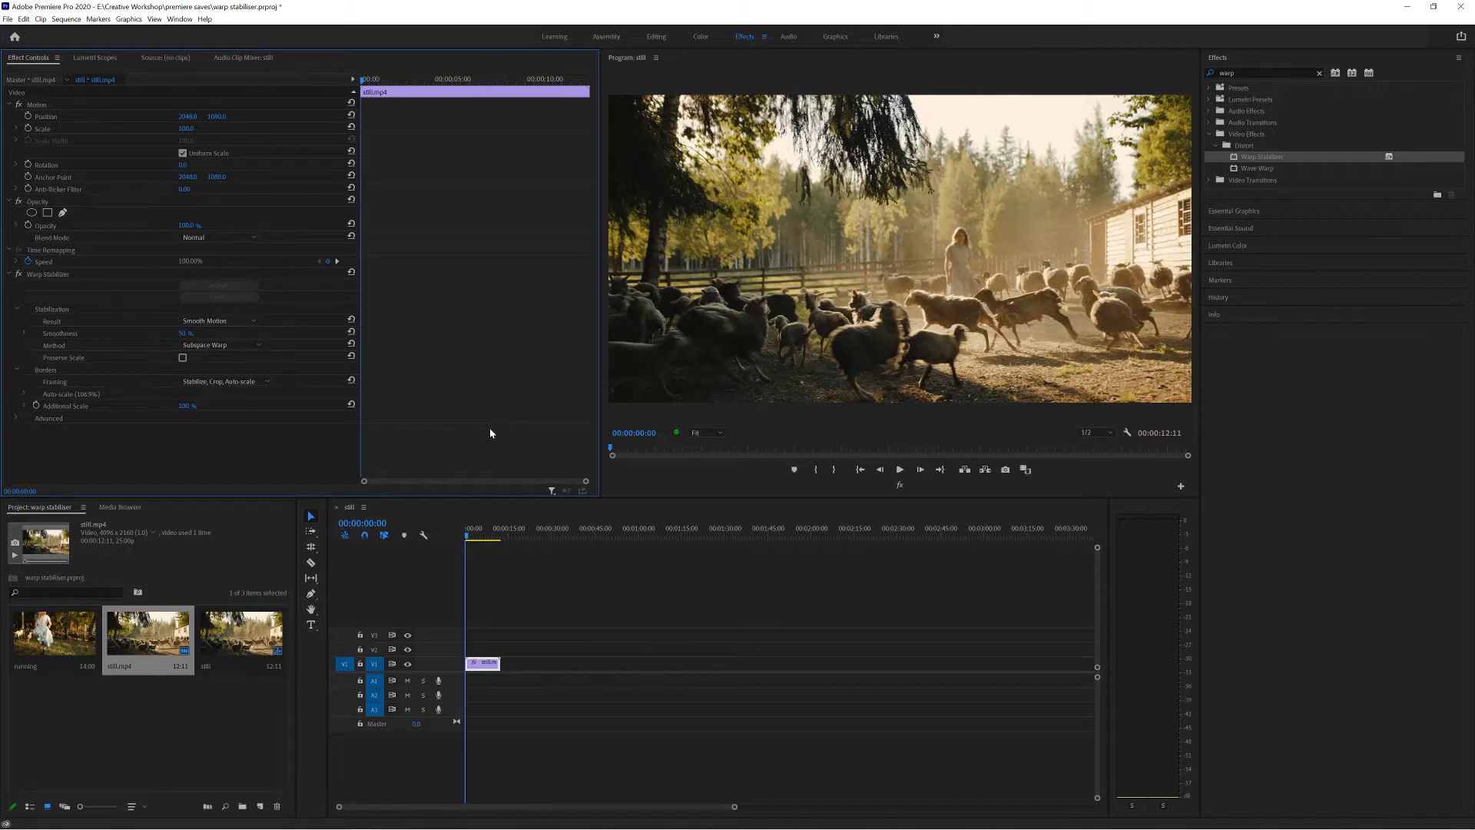
pyautogui.press('space')
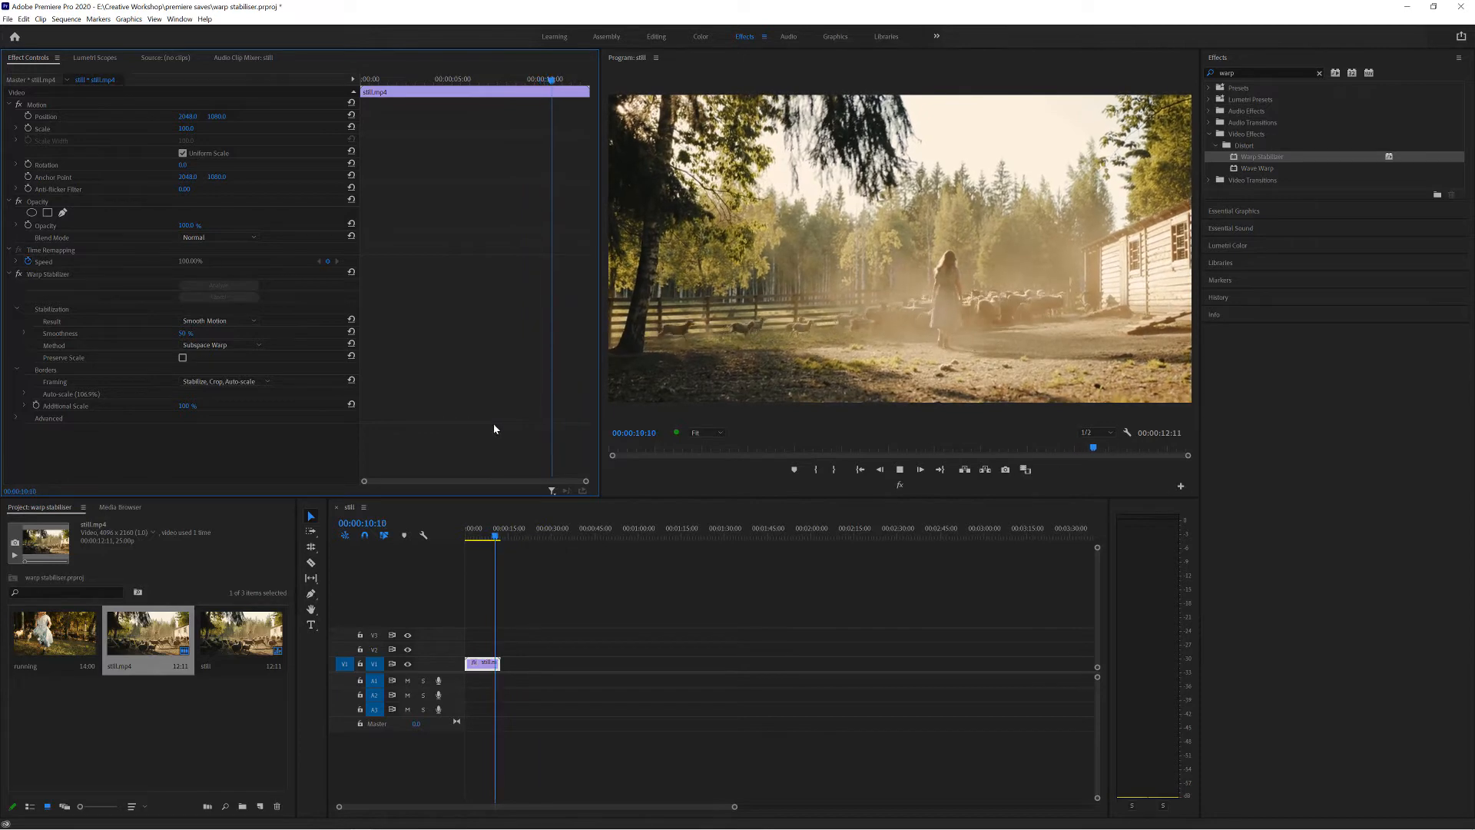
pyautogui.click(499, 537)
pyautogui.moveTo(499, 537); pyautogui.dragTo(461, 541)
# Set the border Framing to Stabilize, Synthesize Edges, render the sequence, and review the clip's edges.
pyautogui.click(254, 383)
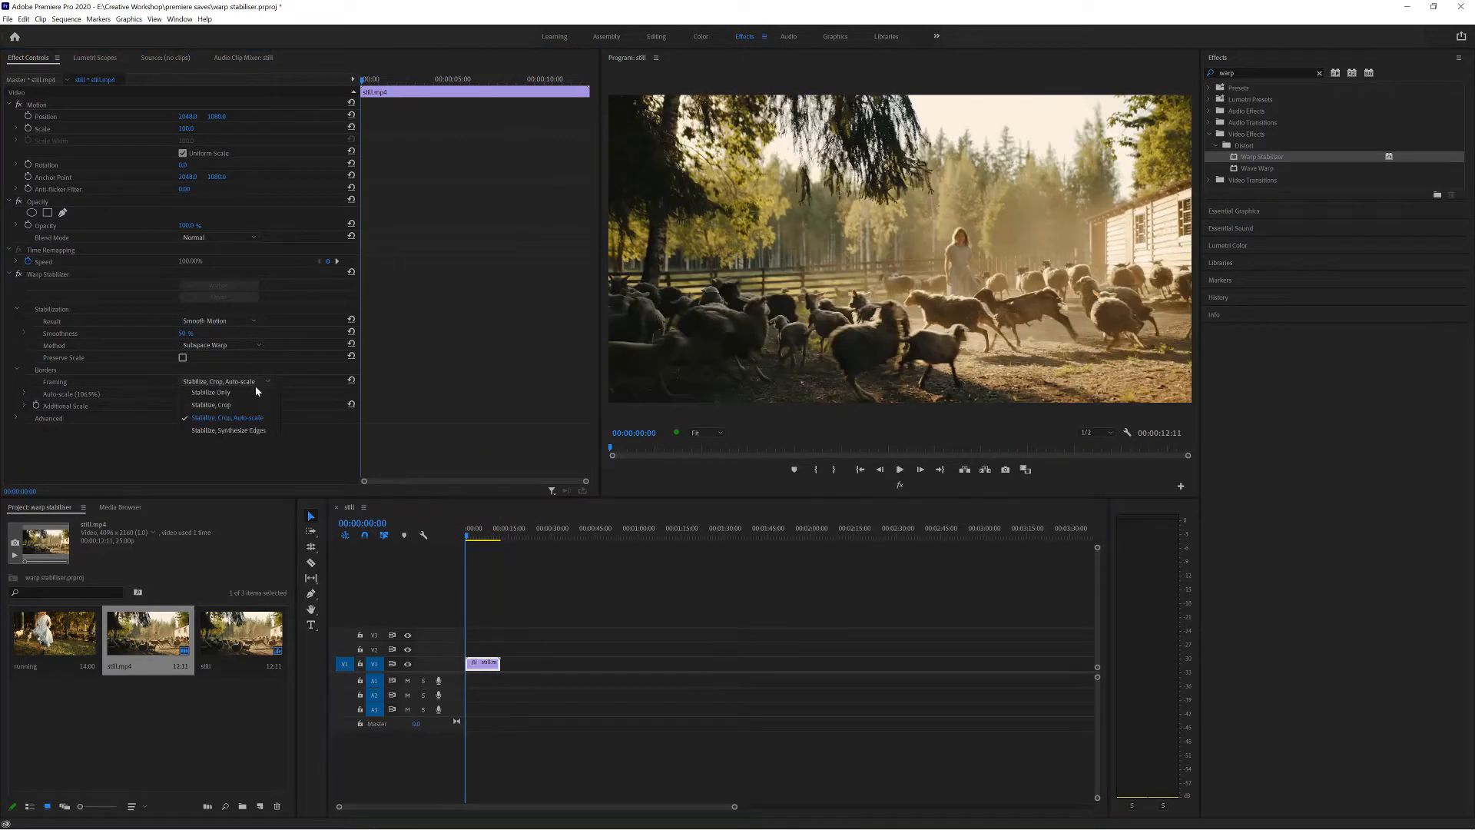
pyautogui.click(257, 431)
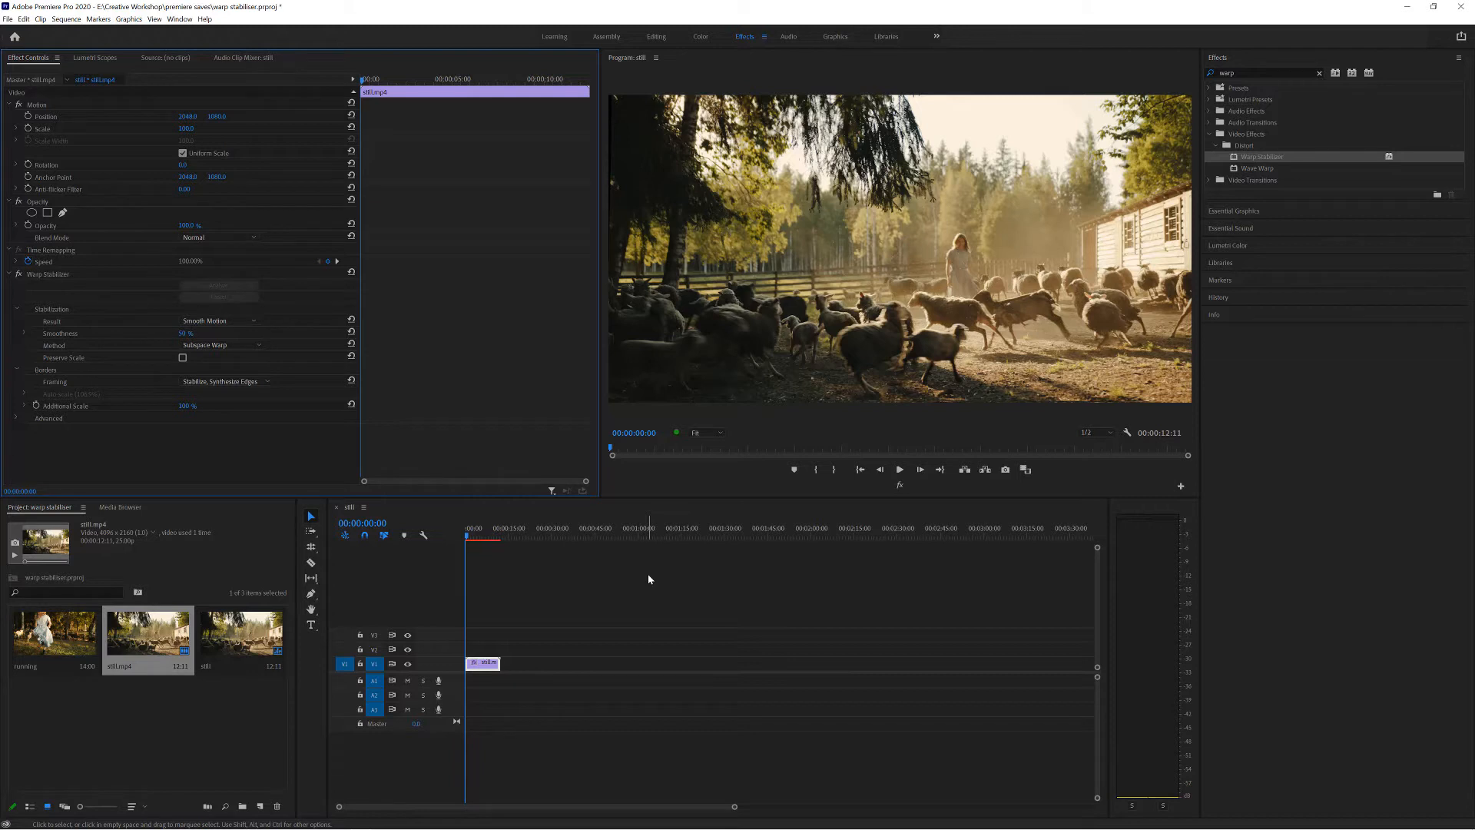
pyautogui.click(564, 562)
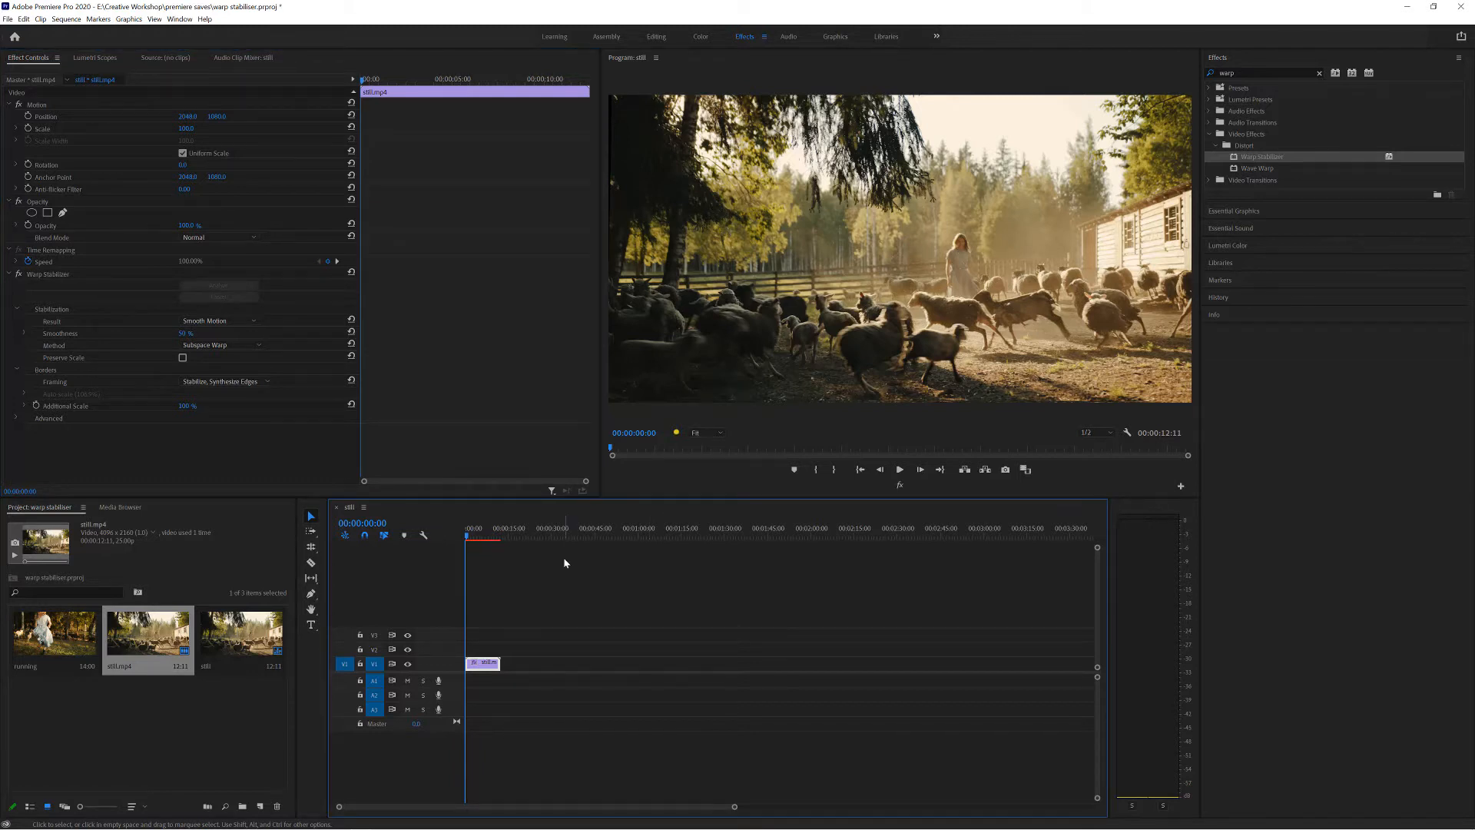
pyautogui.press('Return')
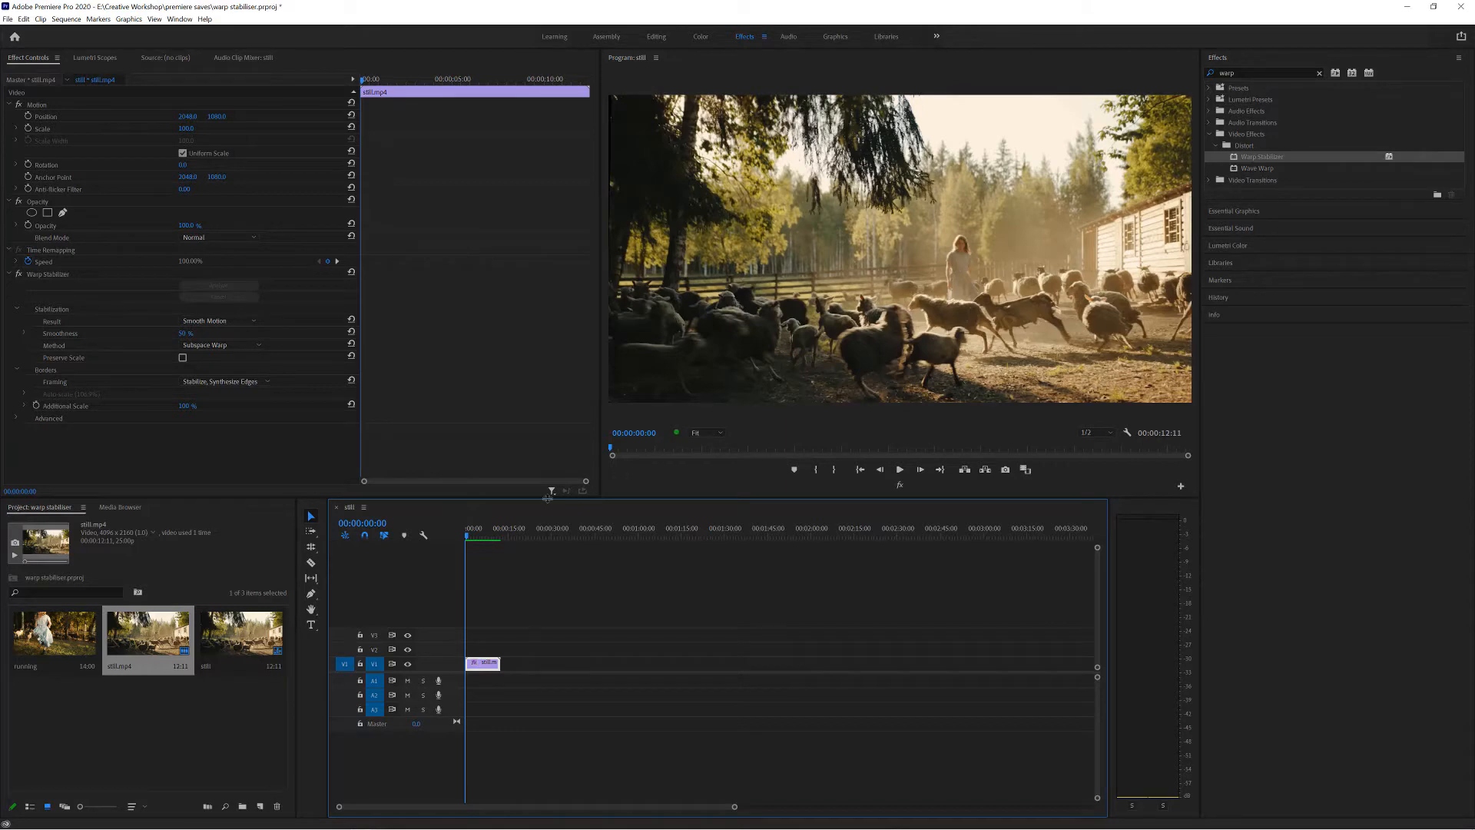
pyautogui.moveTo(478, 535); pyautogui.dragTo(494, 533)
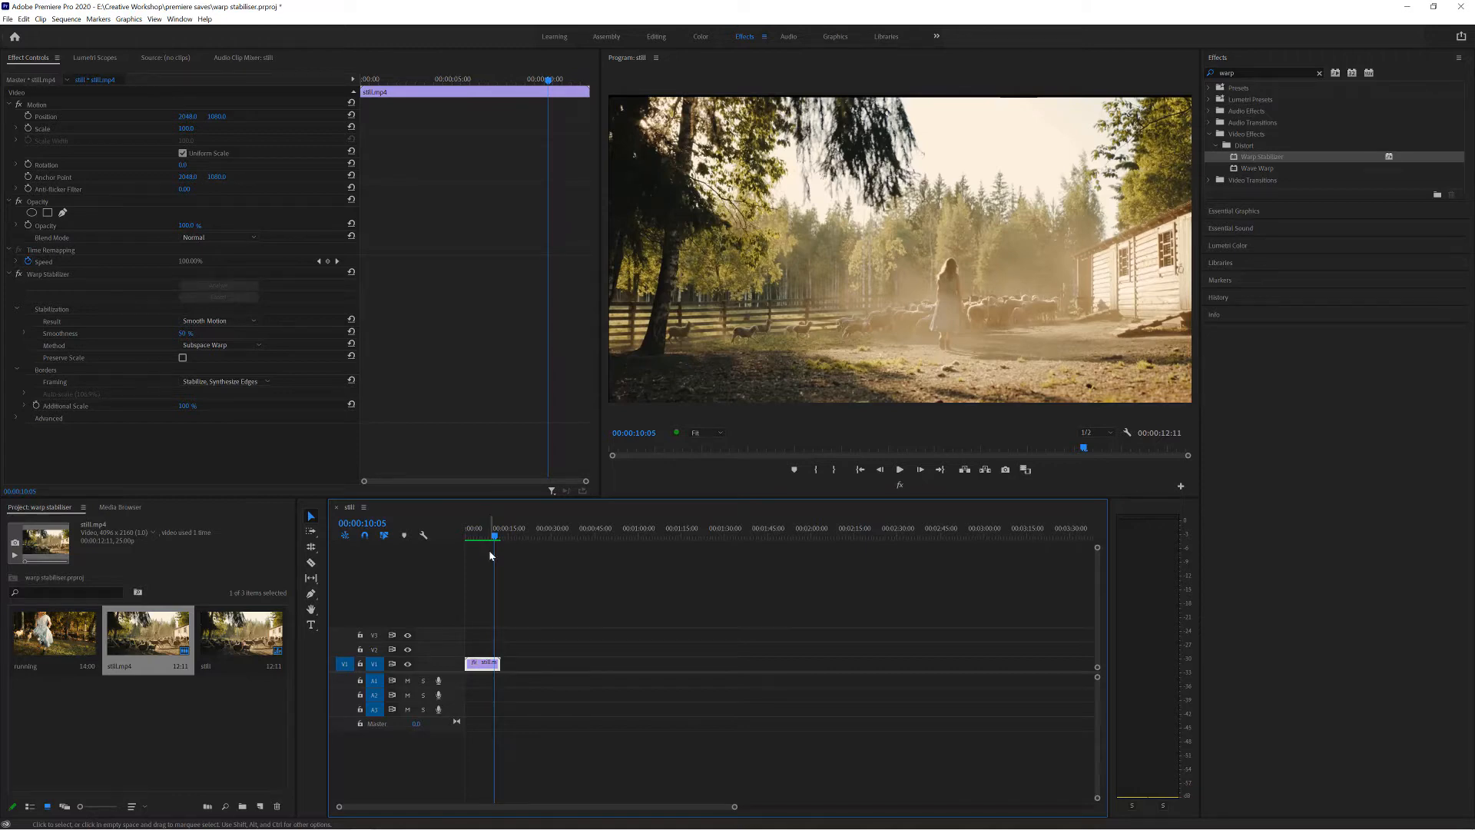
pyautogui.moveTo(493, 536); pyautogui.dragTo(473, 537)
# Return the Framing to Stabilize, Crop, Auto-scale and expand the Advanced settings down to the Crop Less <-> Smooth More slider.
pyautogui.click(243, 381)
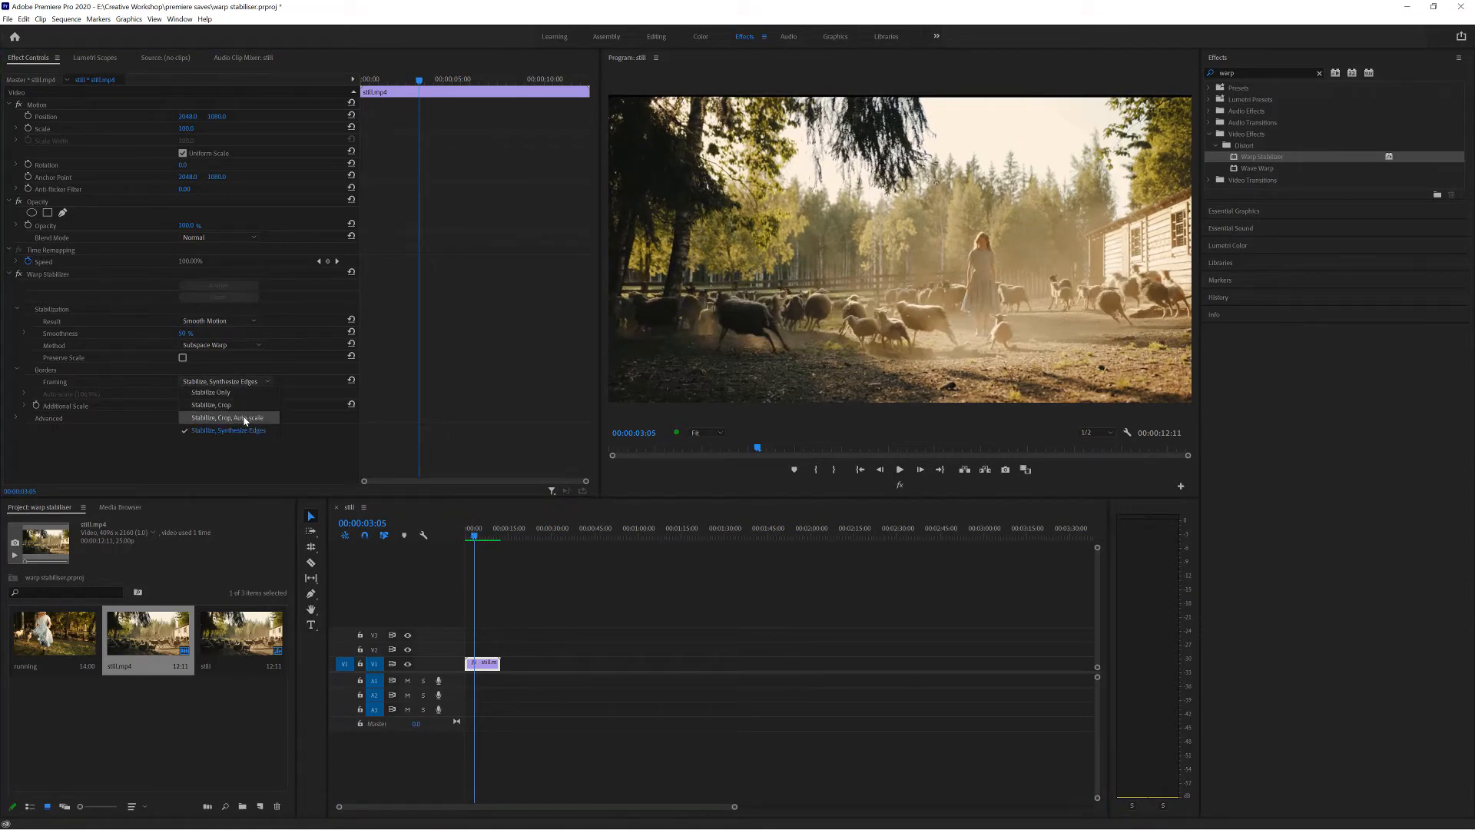
pyautogui.click(244, 418)
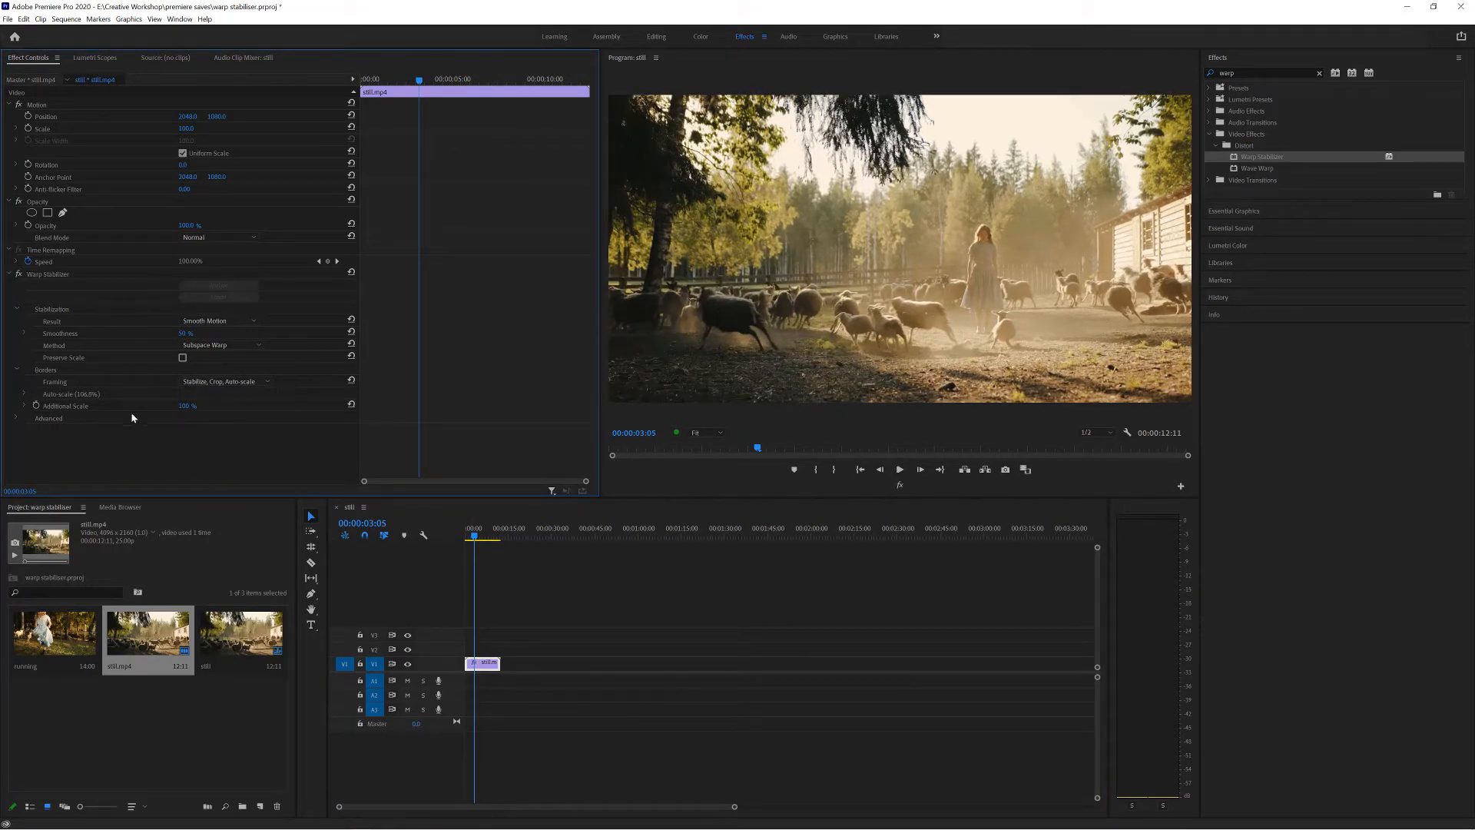
pyautogui.click(19, 419)
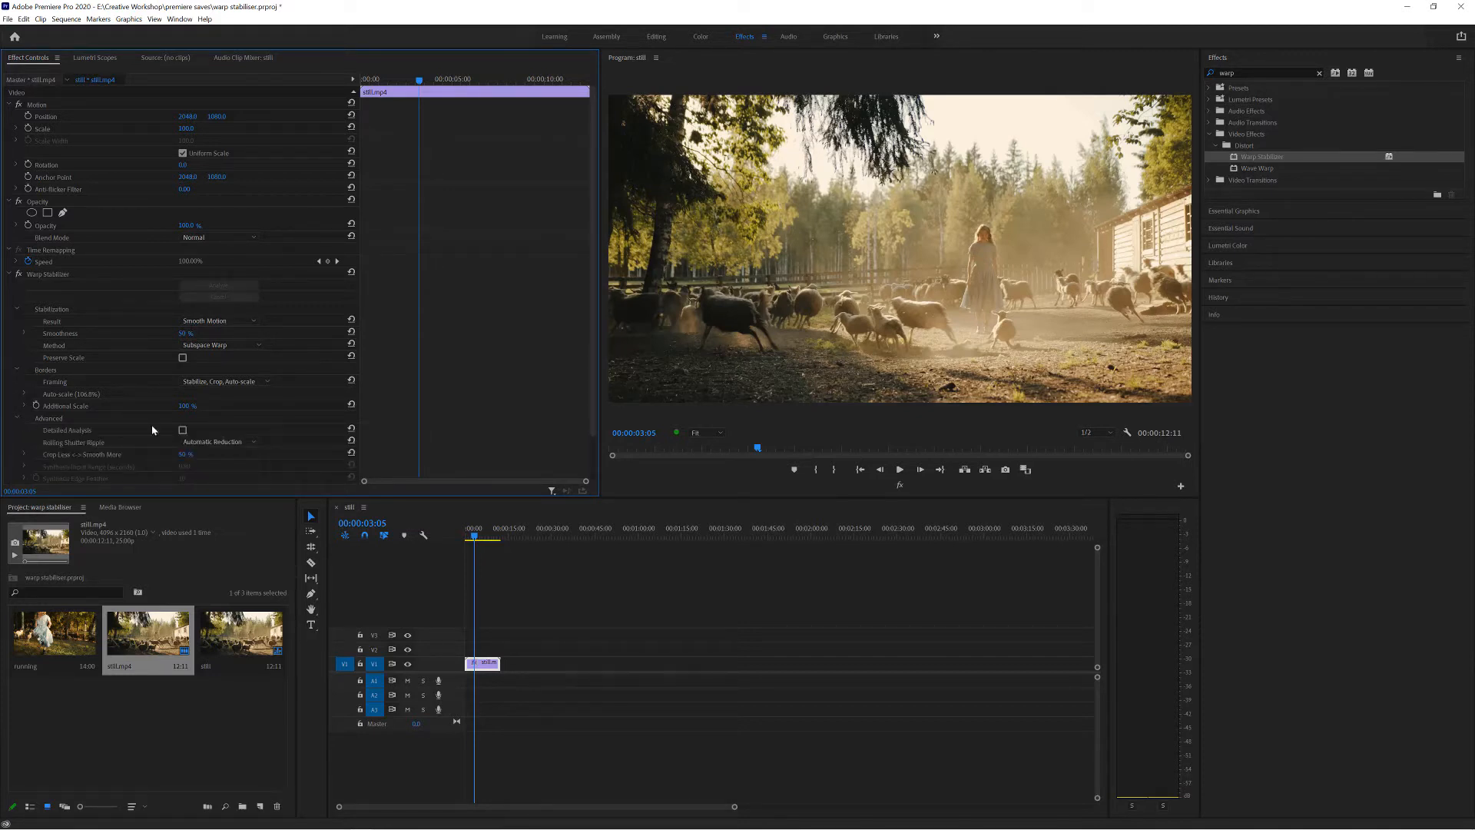
pyautogui.scroll(-2, 293, 415)
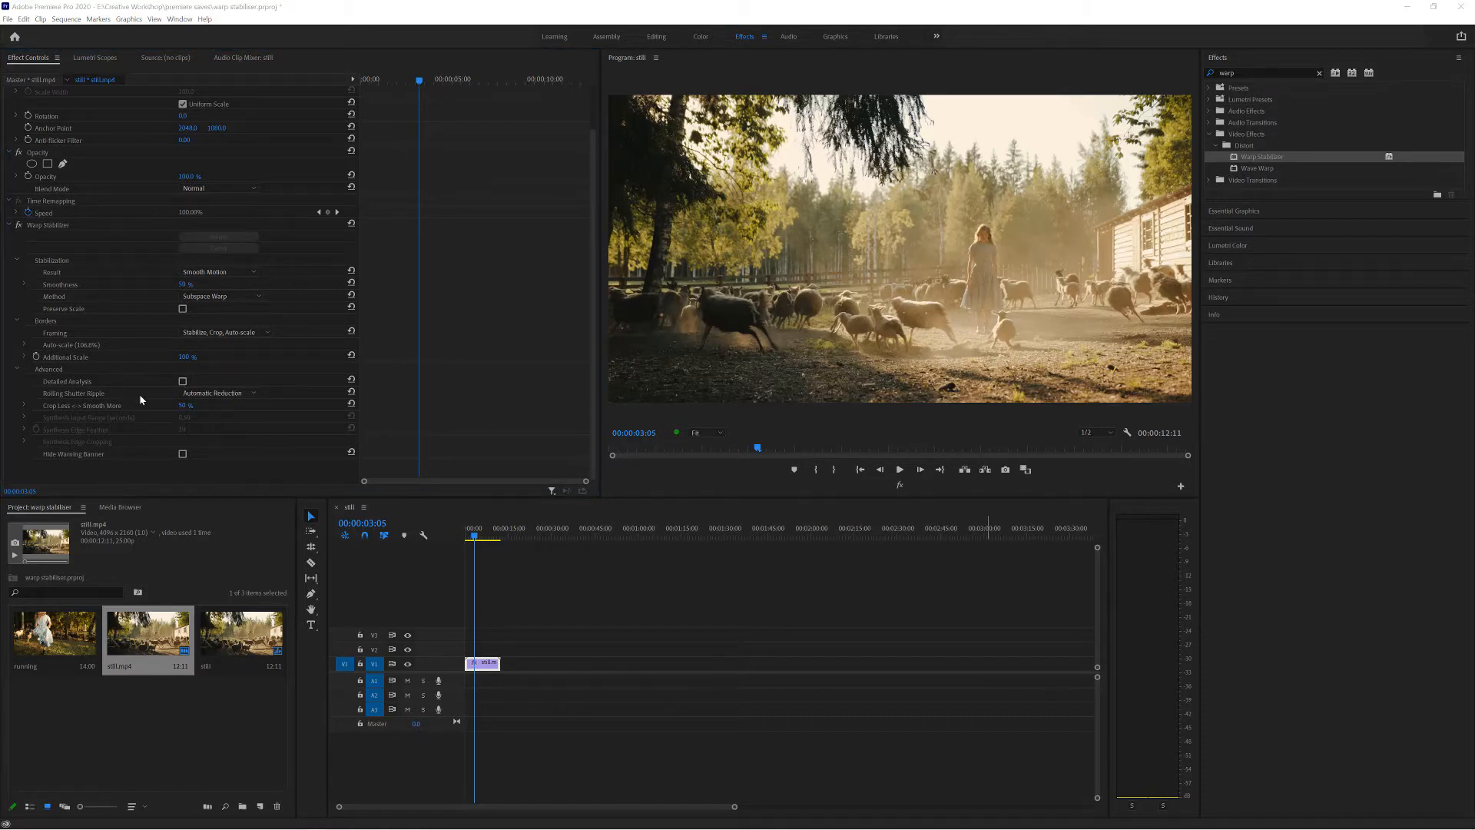
pyautogui.click(23, 406)
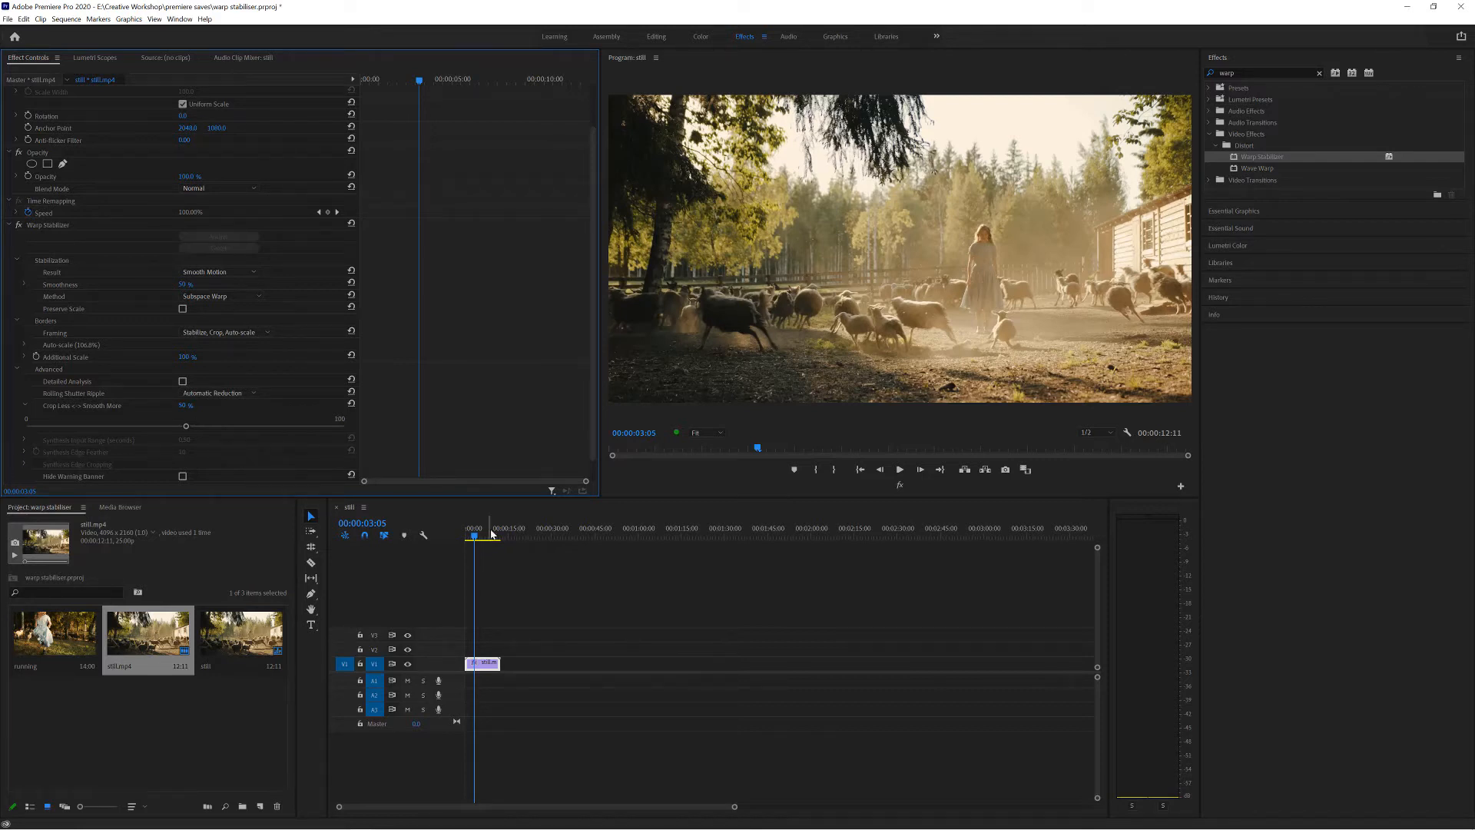
# Play the opening seconds of the clip with the current Crop Less <-> Smooth More amount.
pyautogui.moveTo(475, 535); pyautogui.dragTo(468, 537)
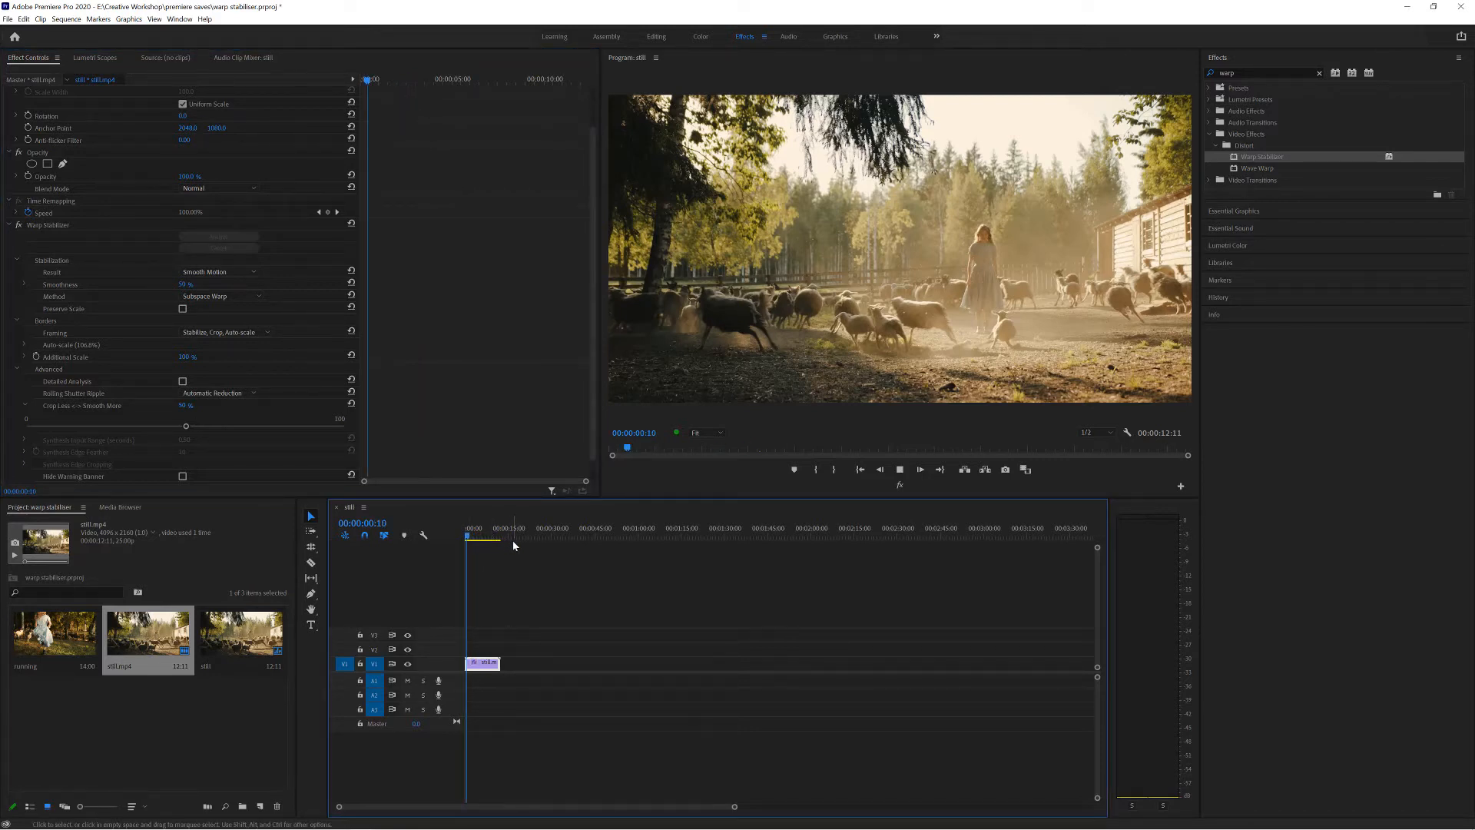
pyautogui.press('space')
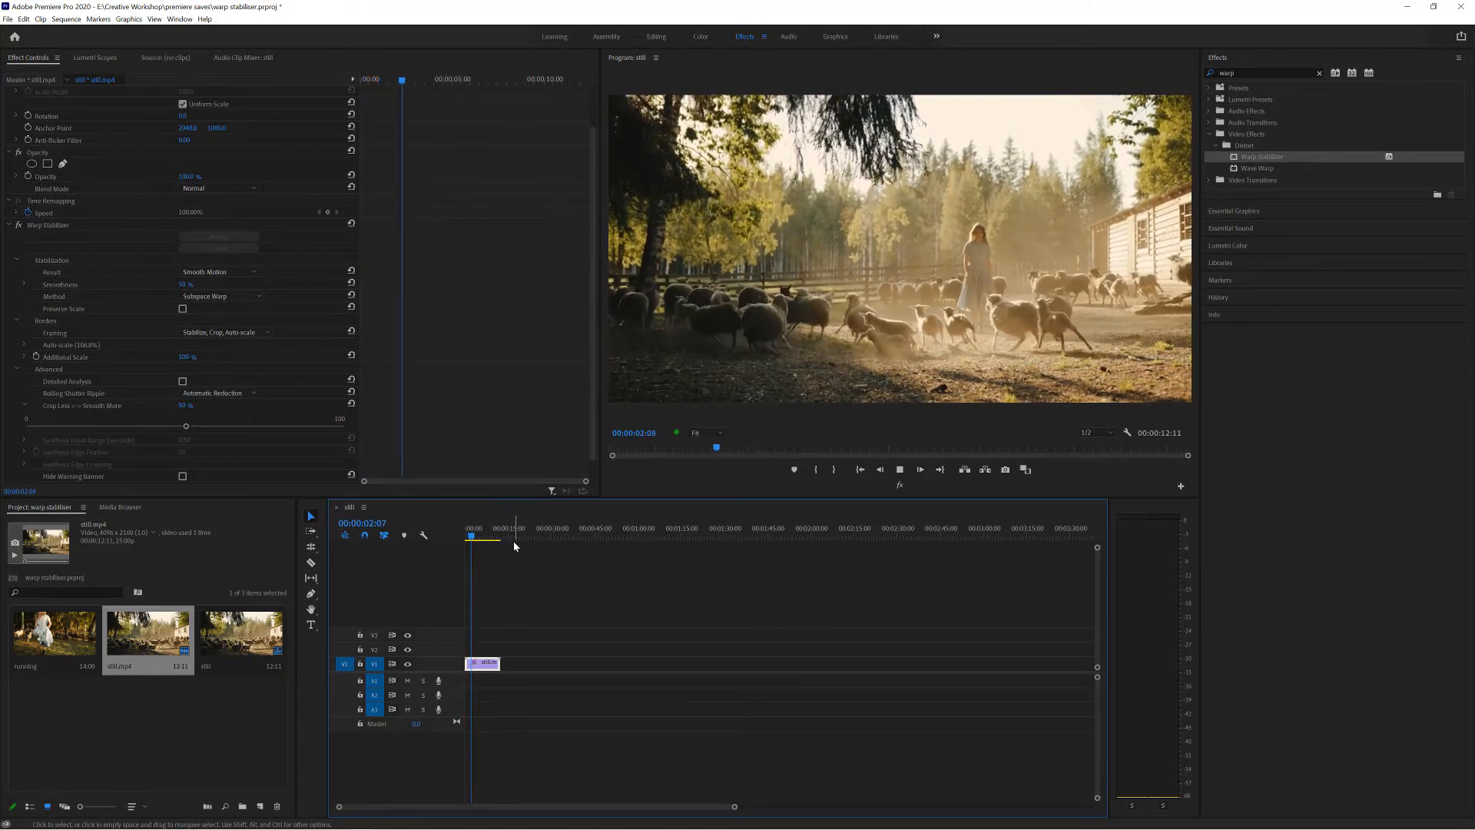
pyautogui.press('space')
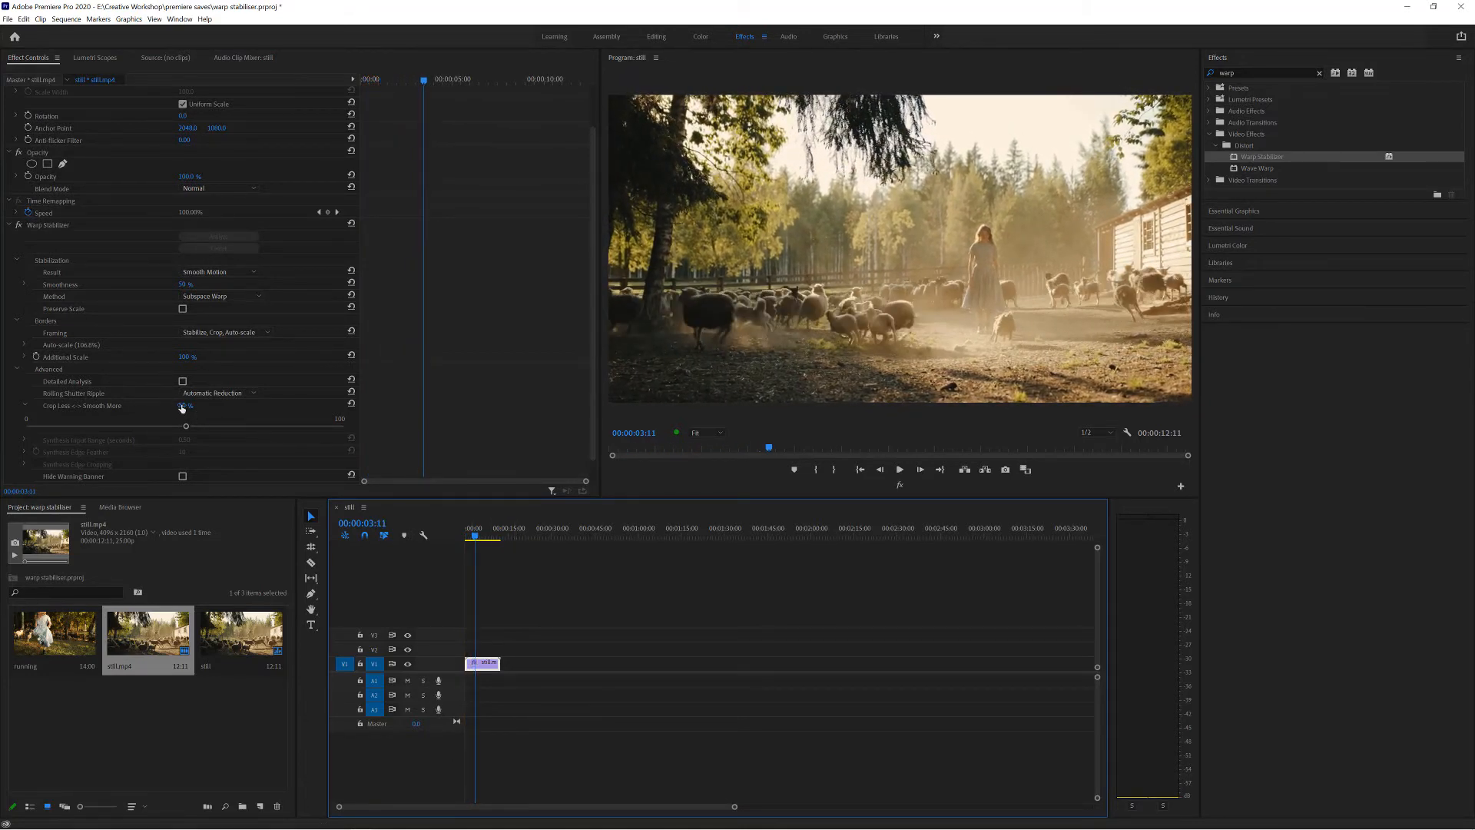
# Set Crop Less <-> Smooth More to 5% and play the clip from the start.
pyautogui.click(184, 405)
pyautogui.write('5')
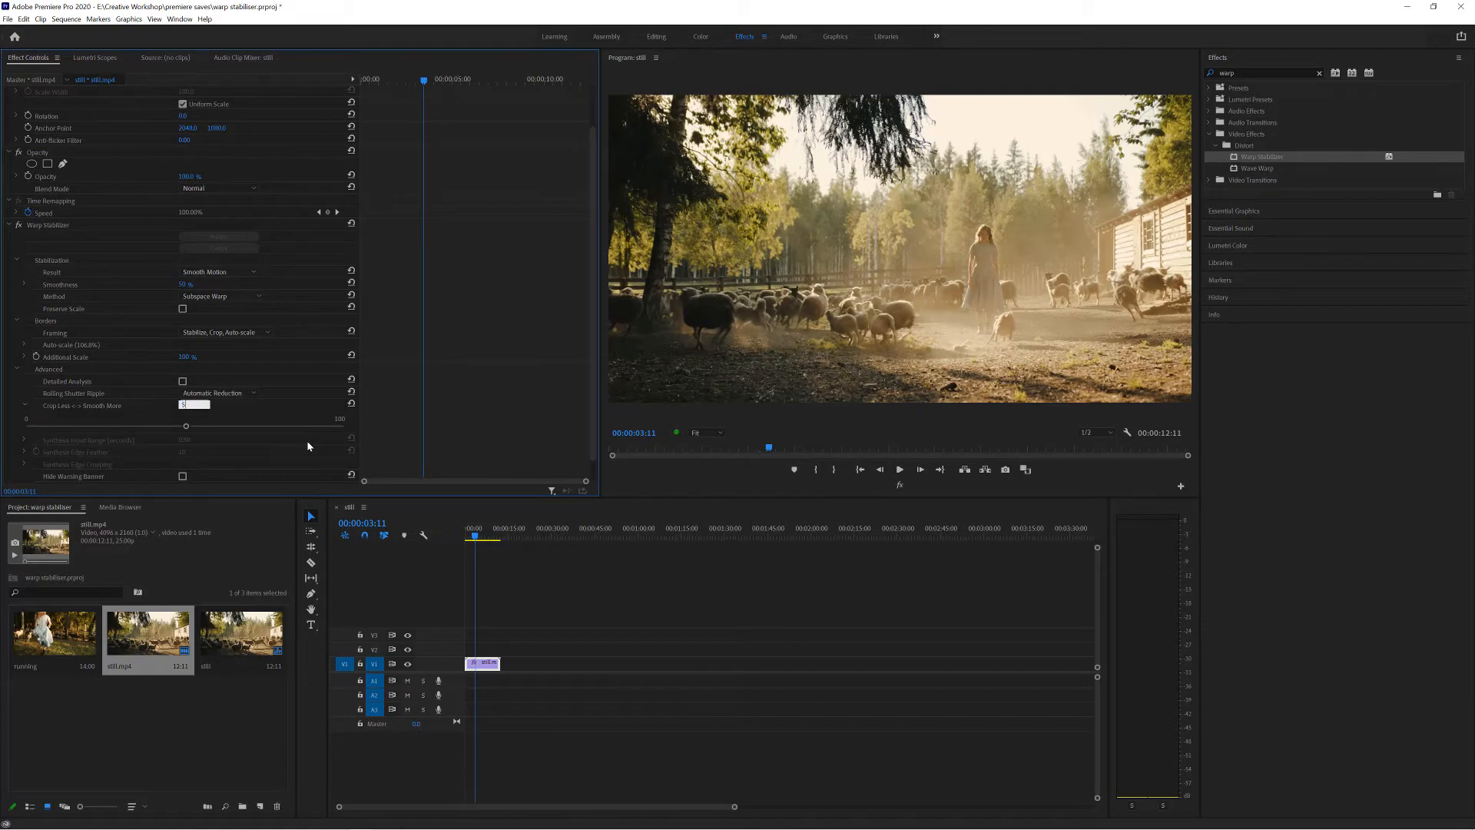
pyautogui.press('Return')
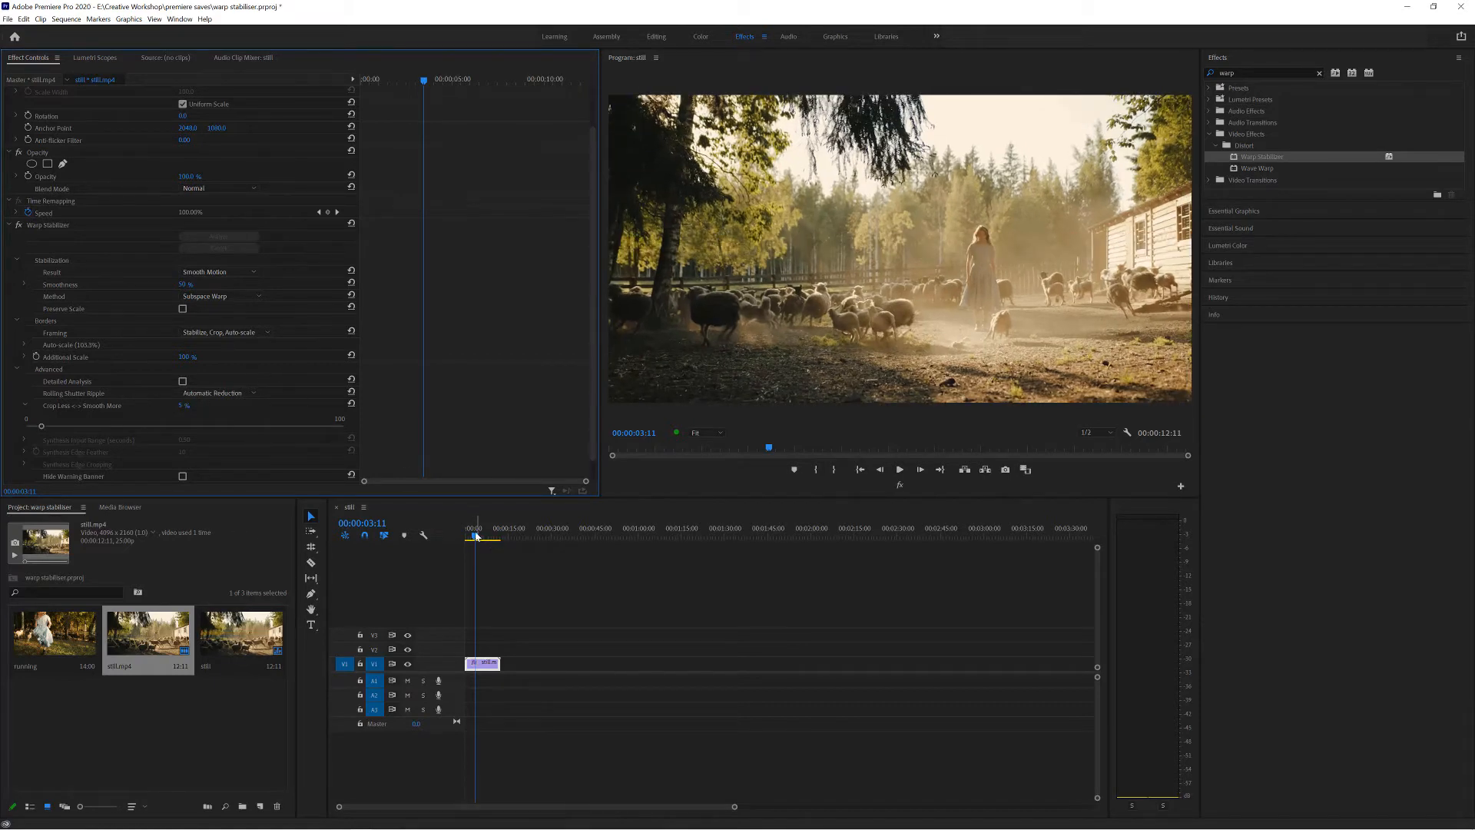
pyautogui.moveTo(477, 535); pyautogui.dragTo(467, 536)
pyautogui.press('space')
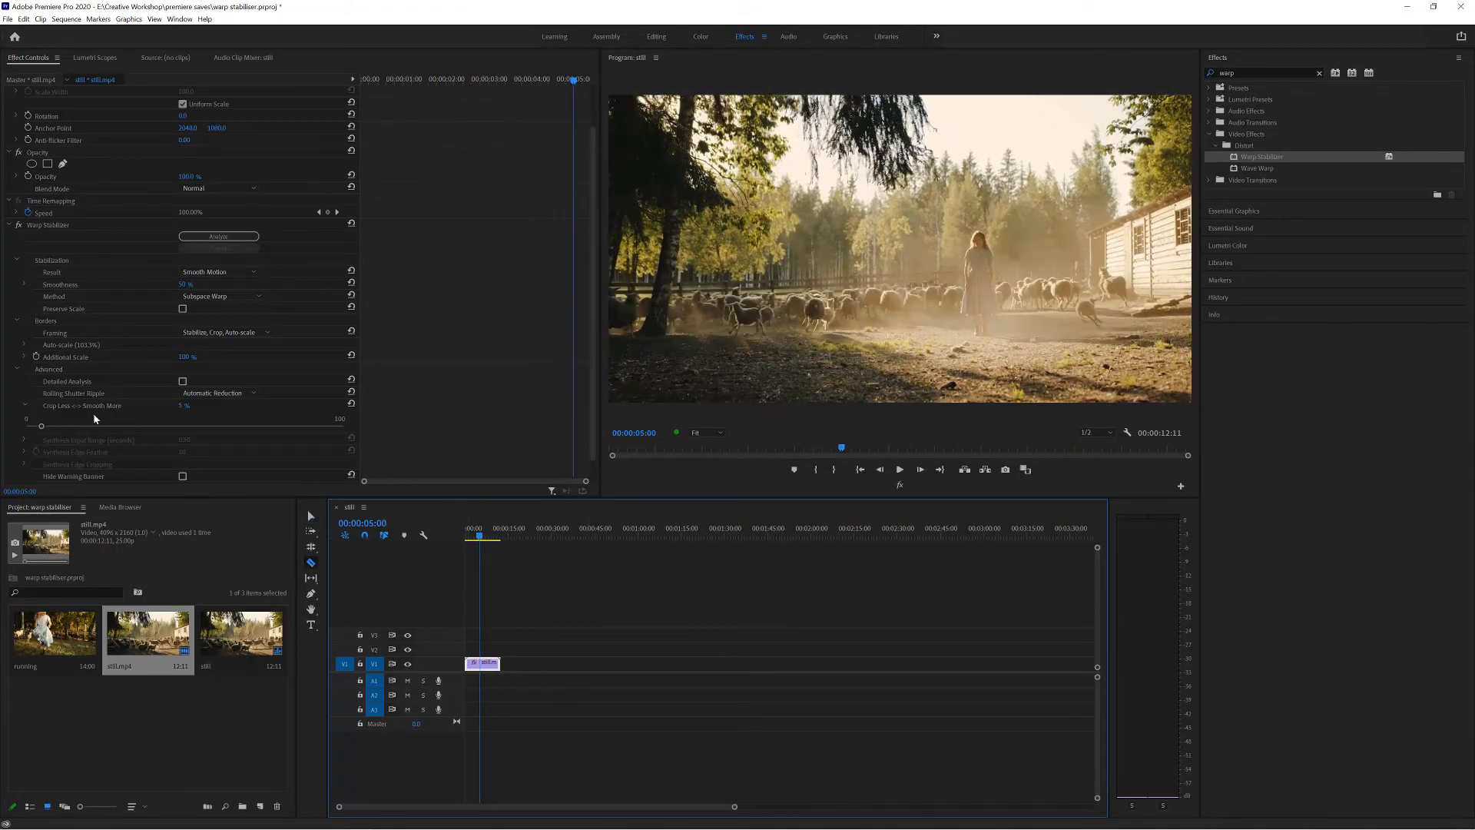
pyautogui.scroll(-1, 165, 431)
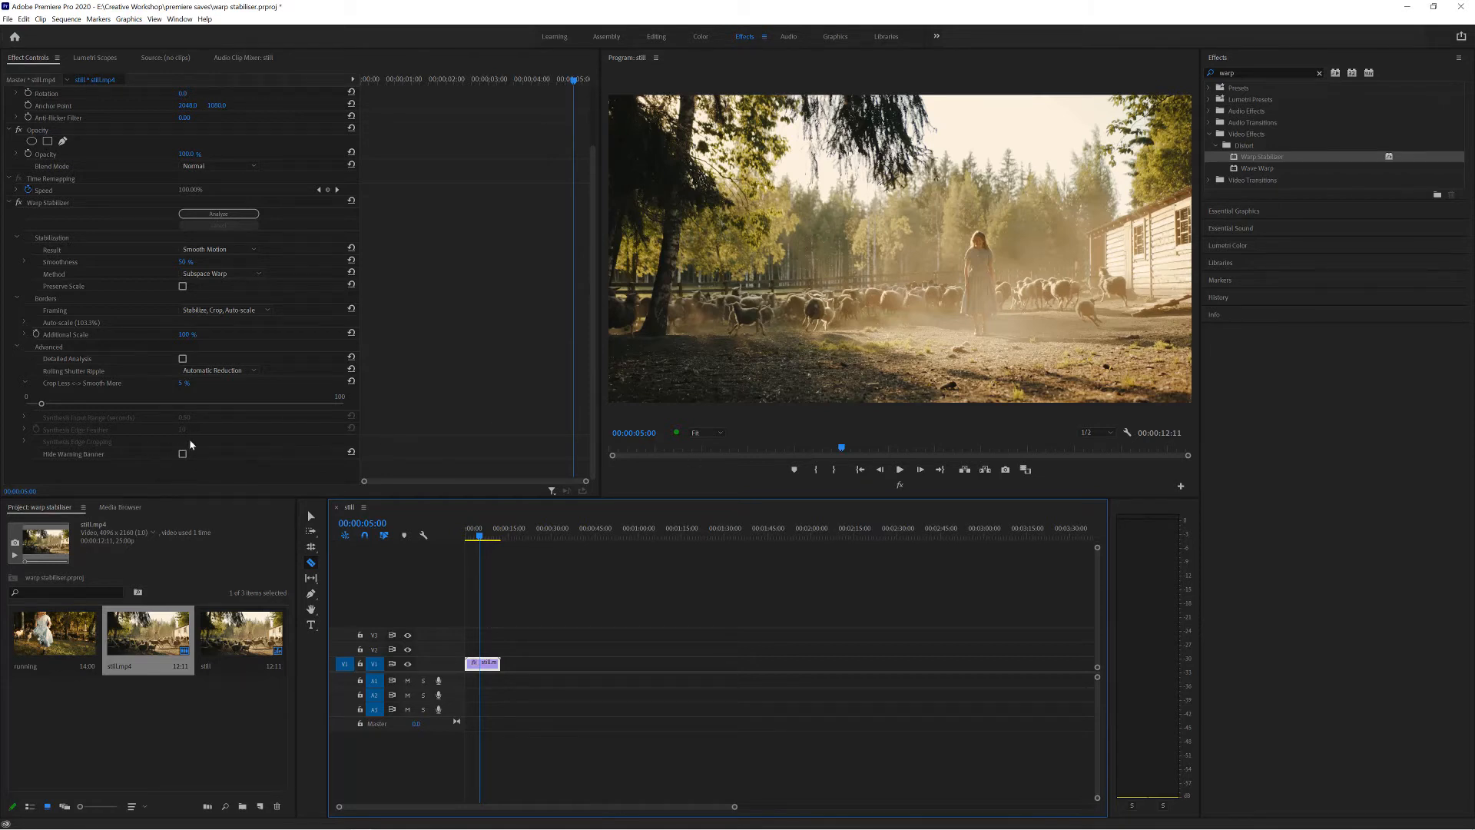
# Park at an early frame and view the Program Monitor's playback resolution options, keeping 1/2.
pyautogui.click(480, 536)
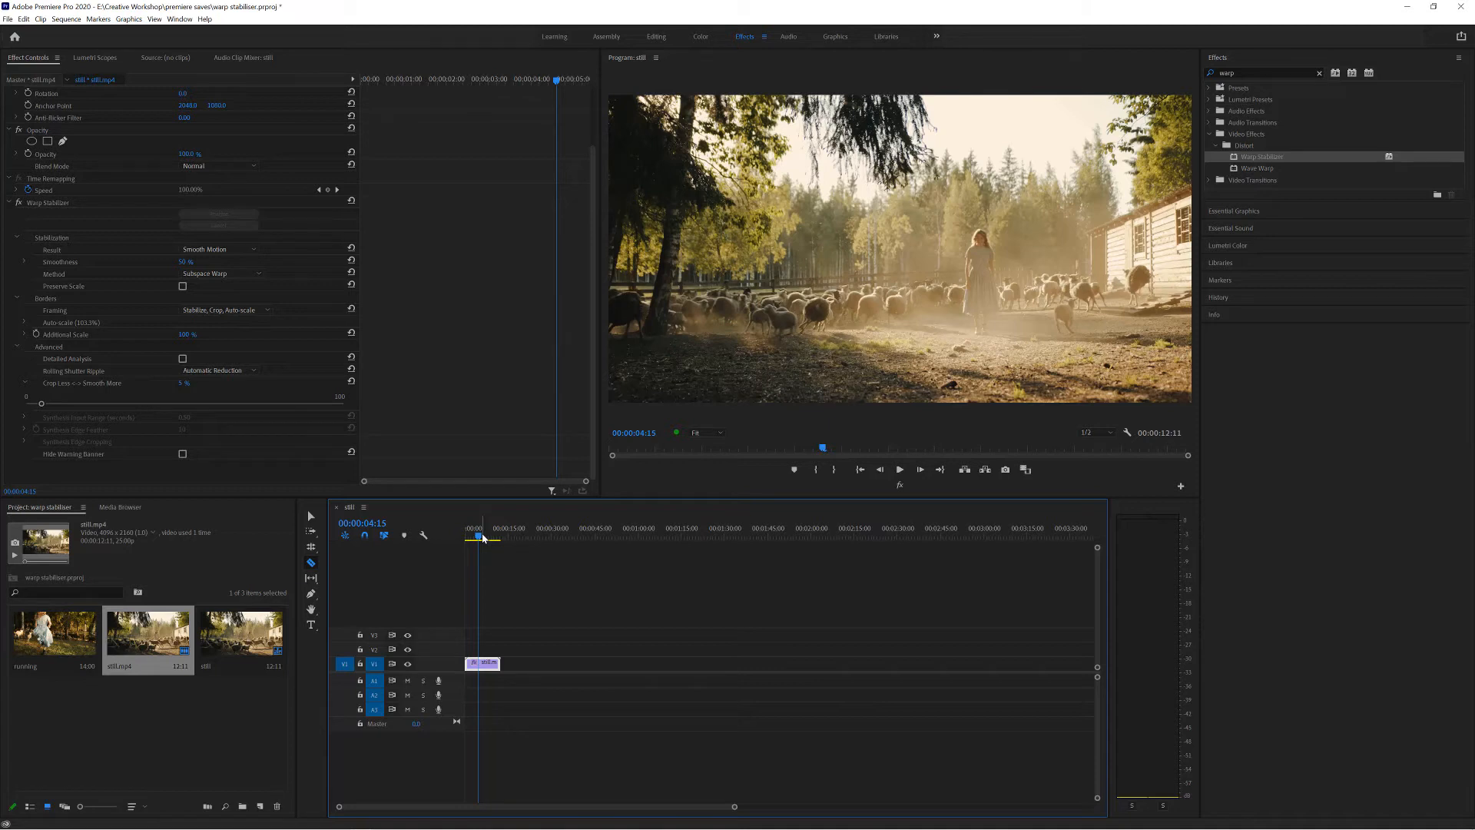
pyautogui.click(1107, 432)
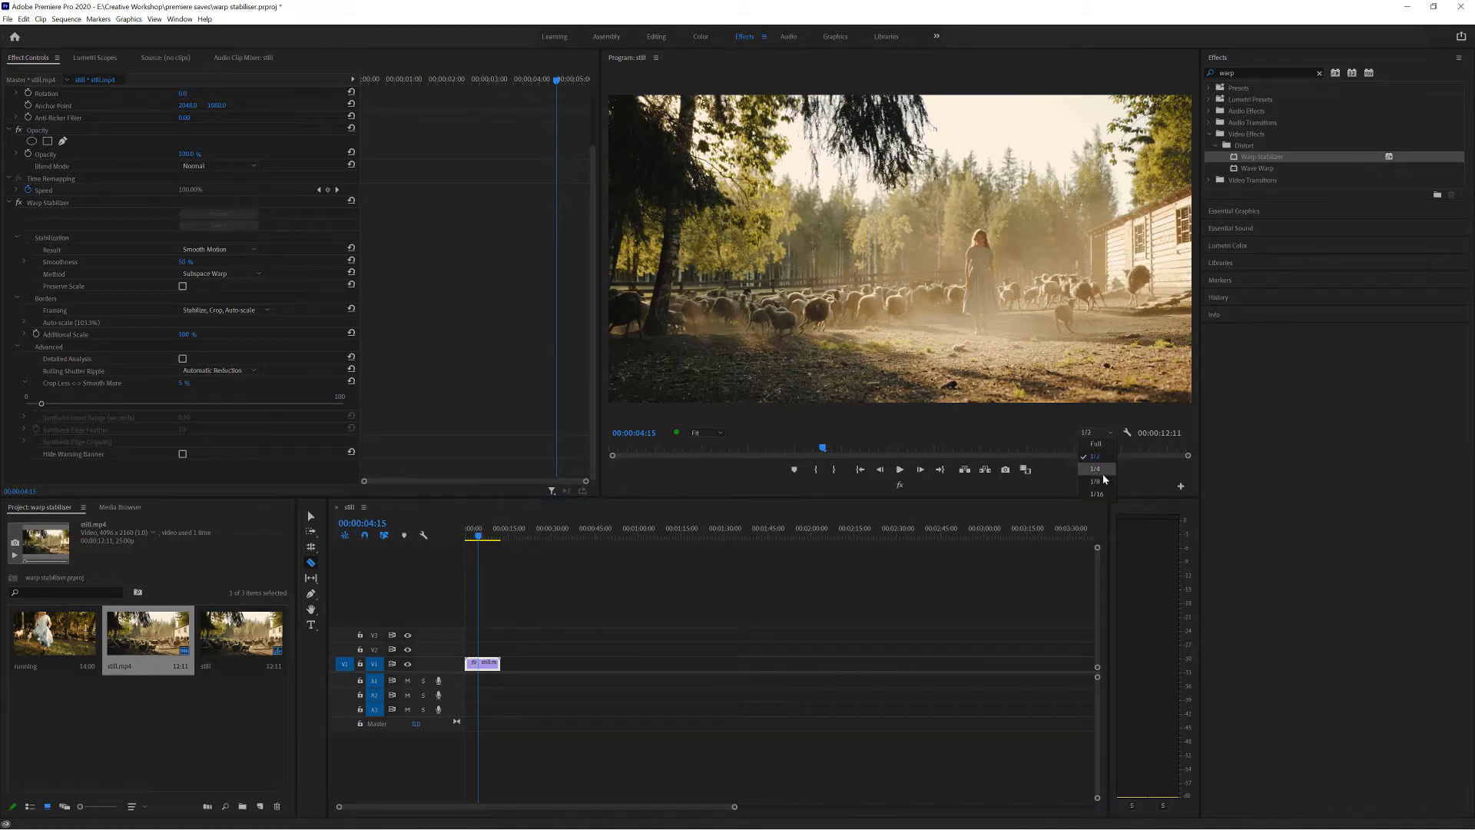
pyautogui.click(1060, 426)
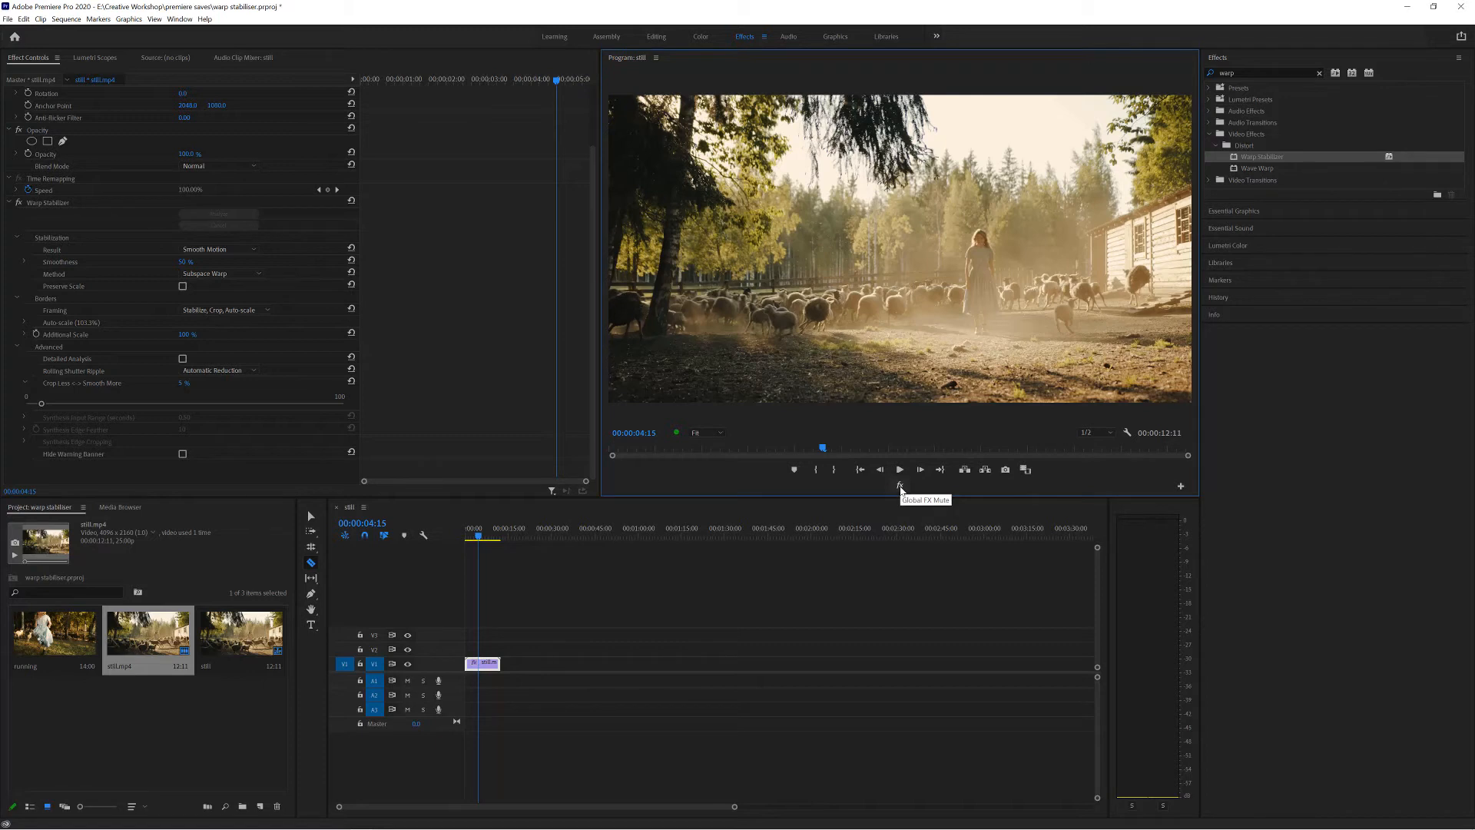
# Add the Global FX Mute button to the Program Monitor's playback controls.
pyautogui.click(1181, 486)
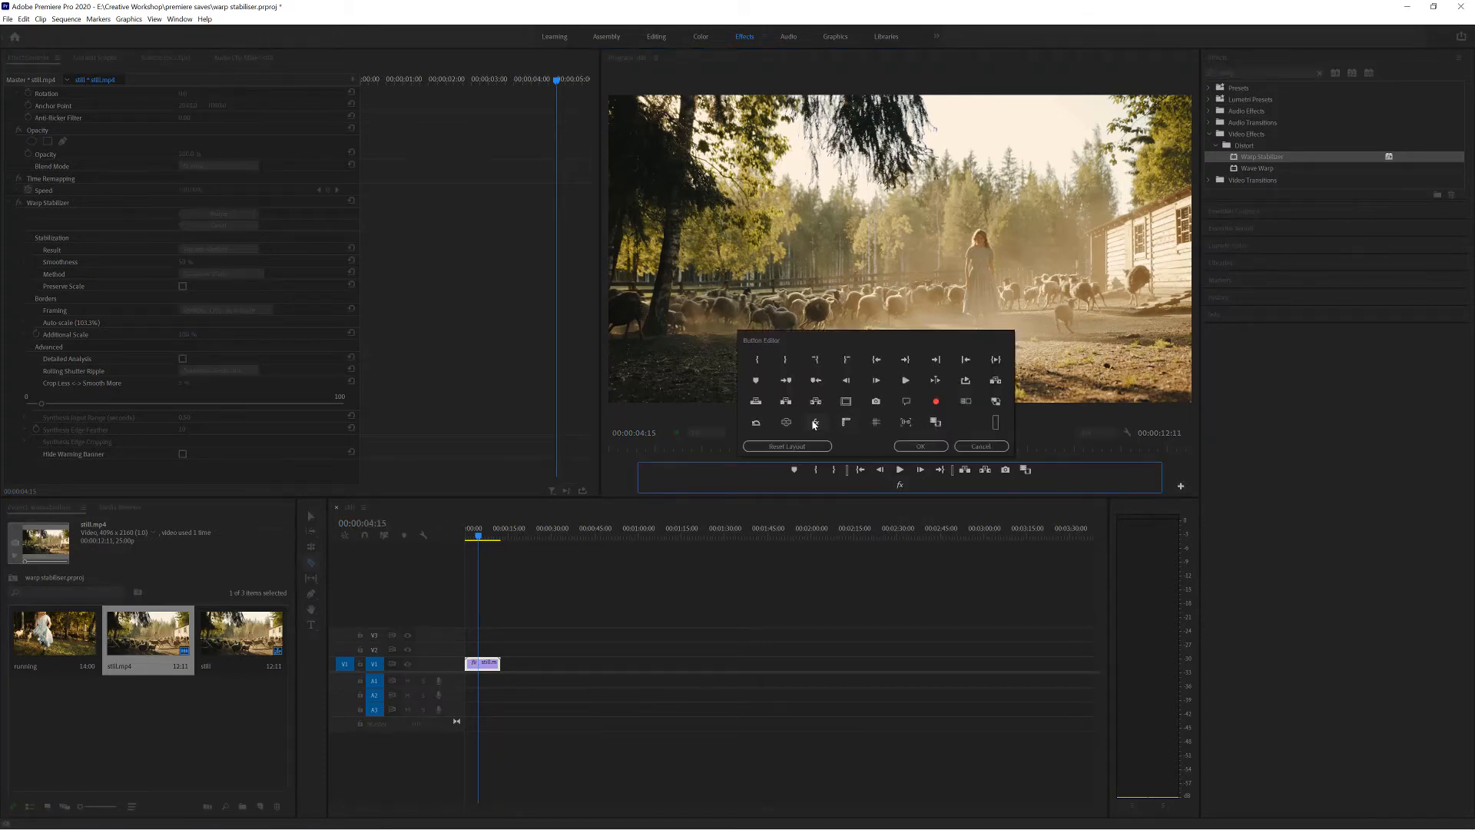
pyautogui.moveTo(817, 424); pyautogui.dragTo(918, 485)
pyautogui.click(922, 446)
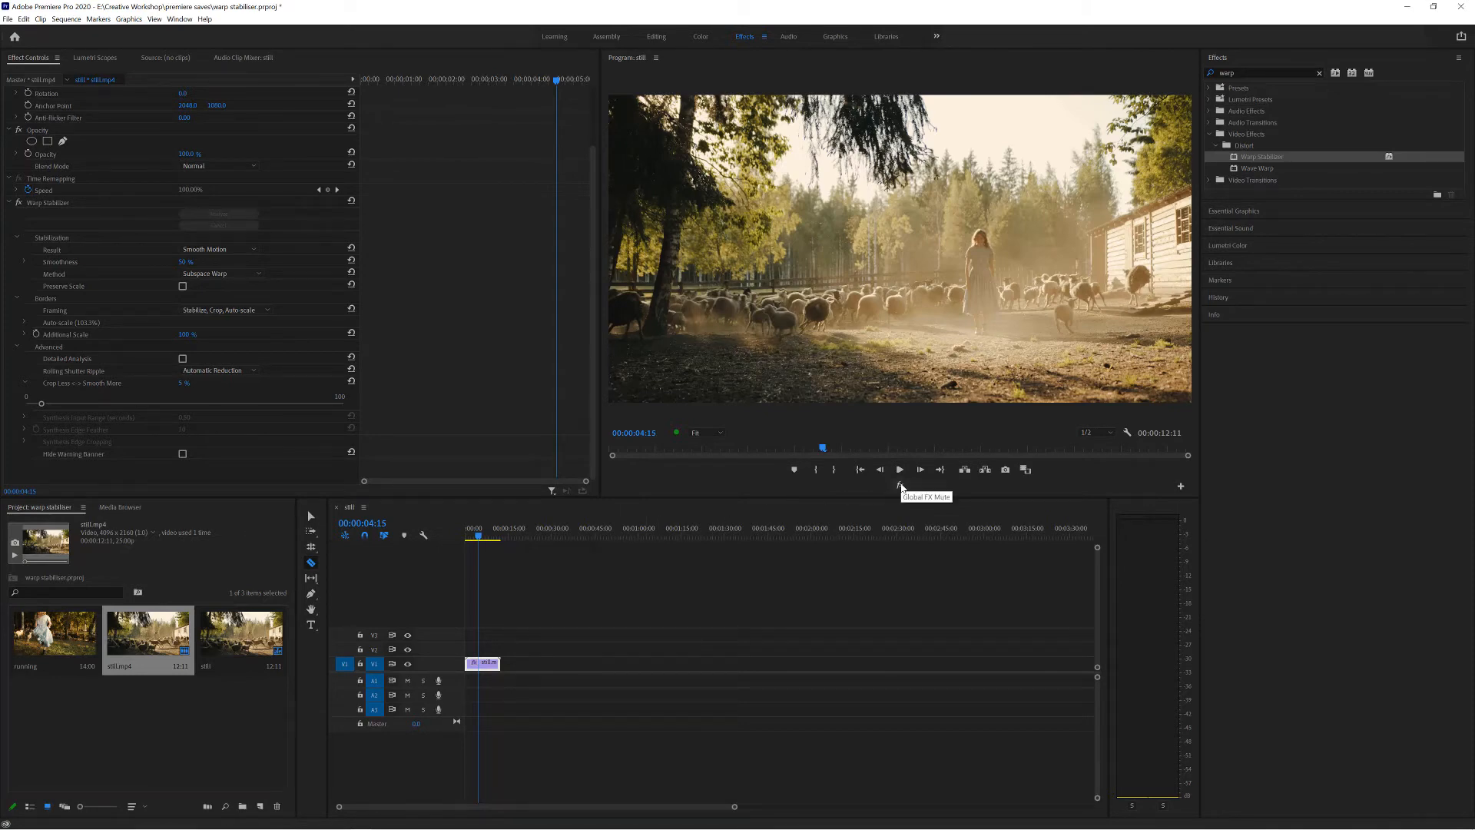
# Mute all effects globally and play the clip, re-enabling them during playback to compare original and stabilized footage.
pyautogui.click(900, 484)
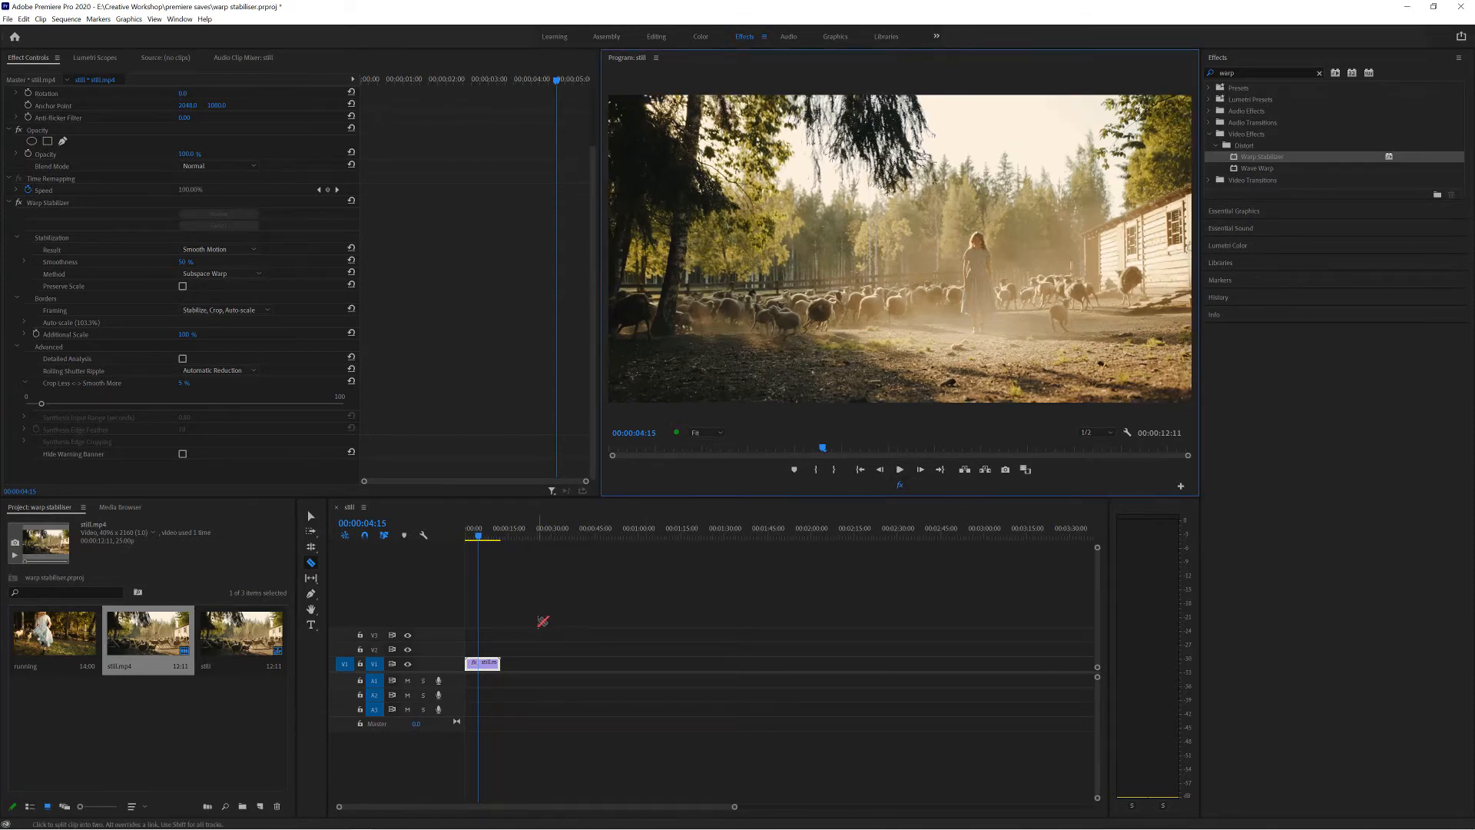
pyautogui.click(466, 536)
pyautogui.press('space')
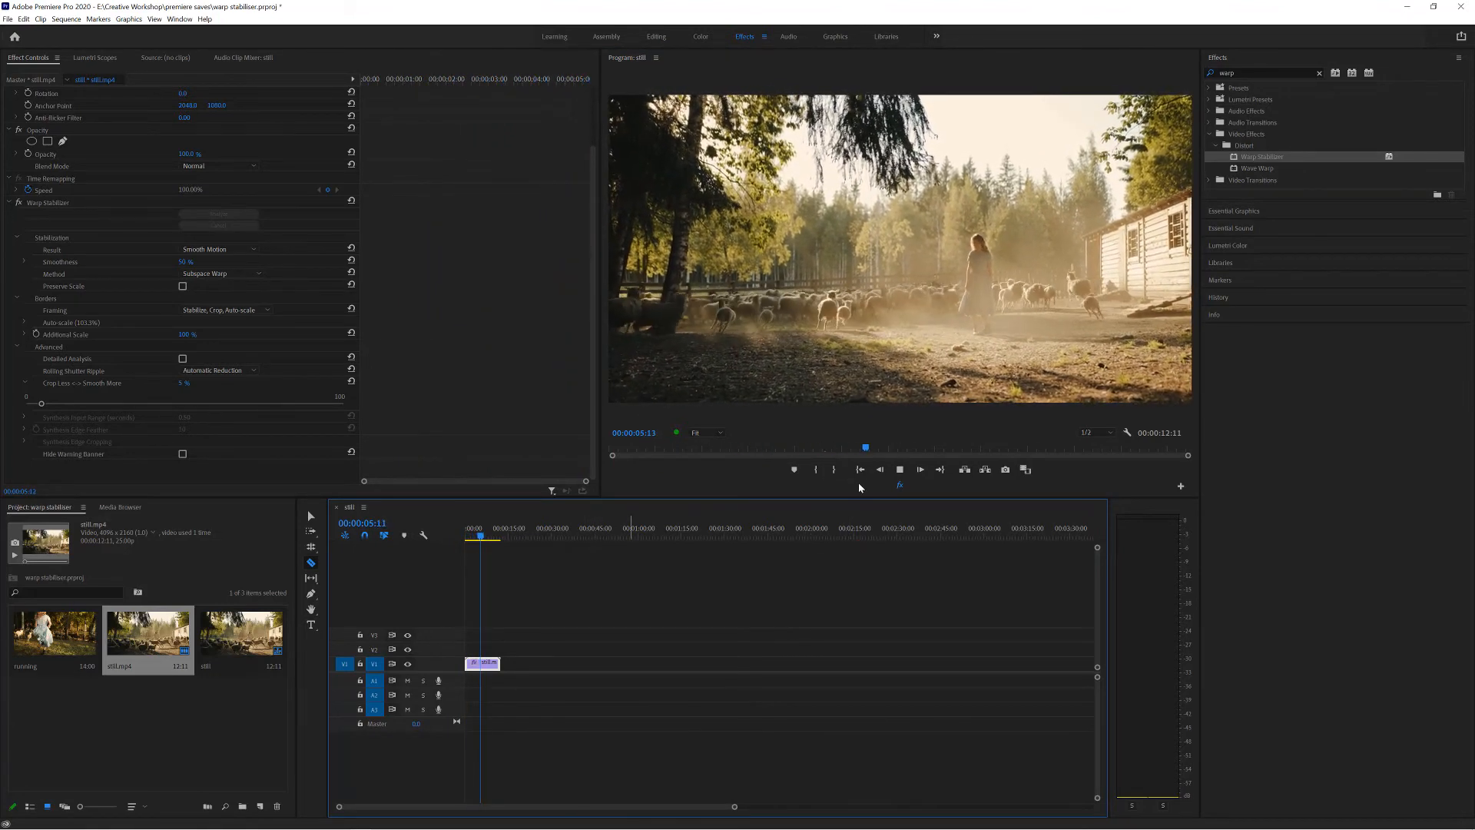
pyautogui.click(901, 487)
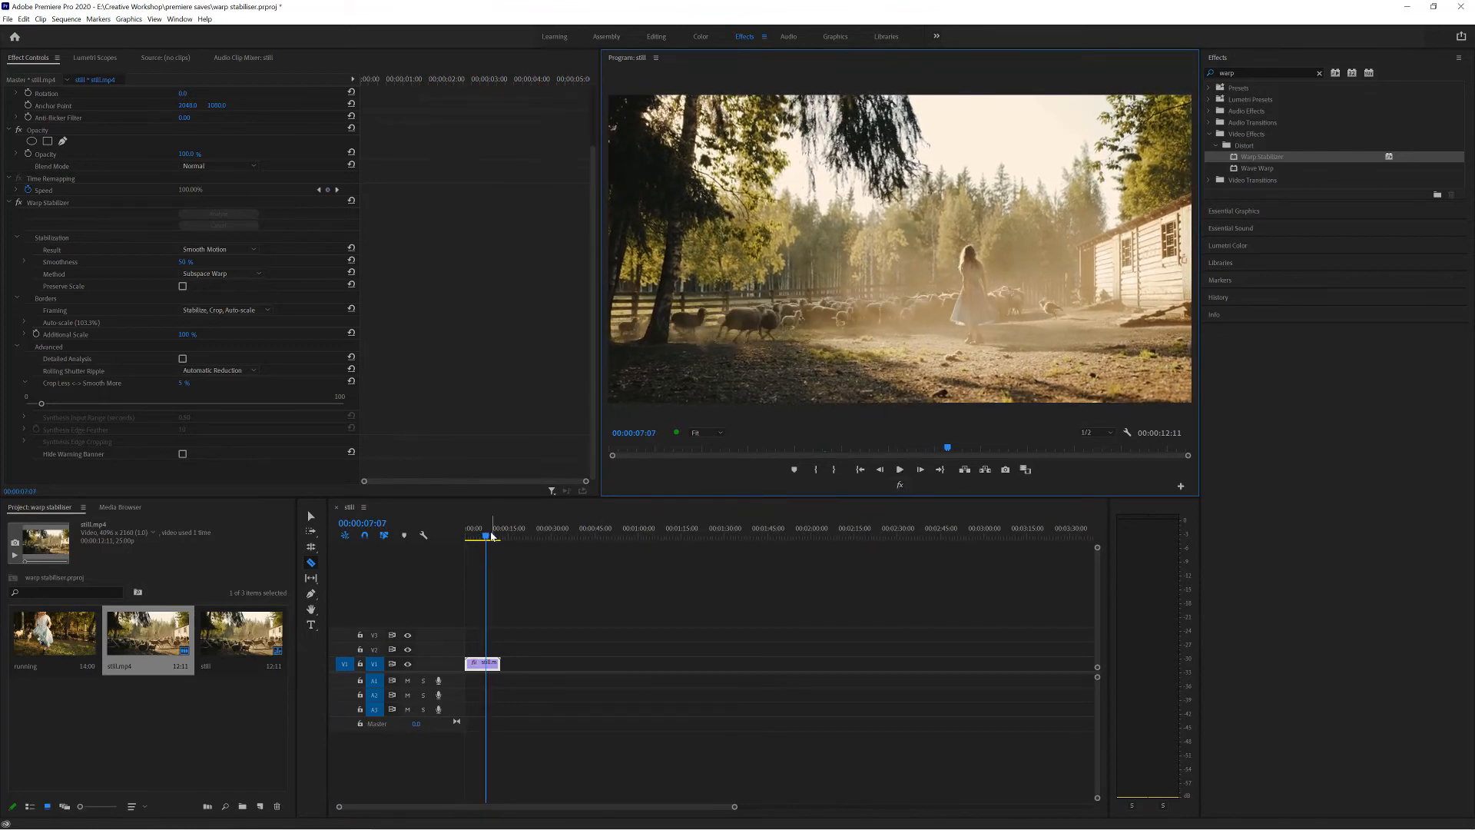
pyautogui.moveTo(482, 534); pyautogui.dragTo(476, 535)
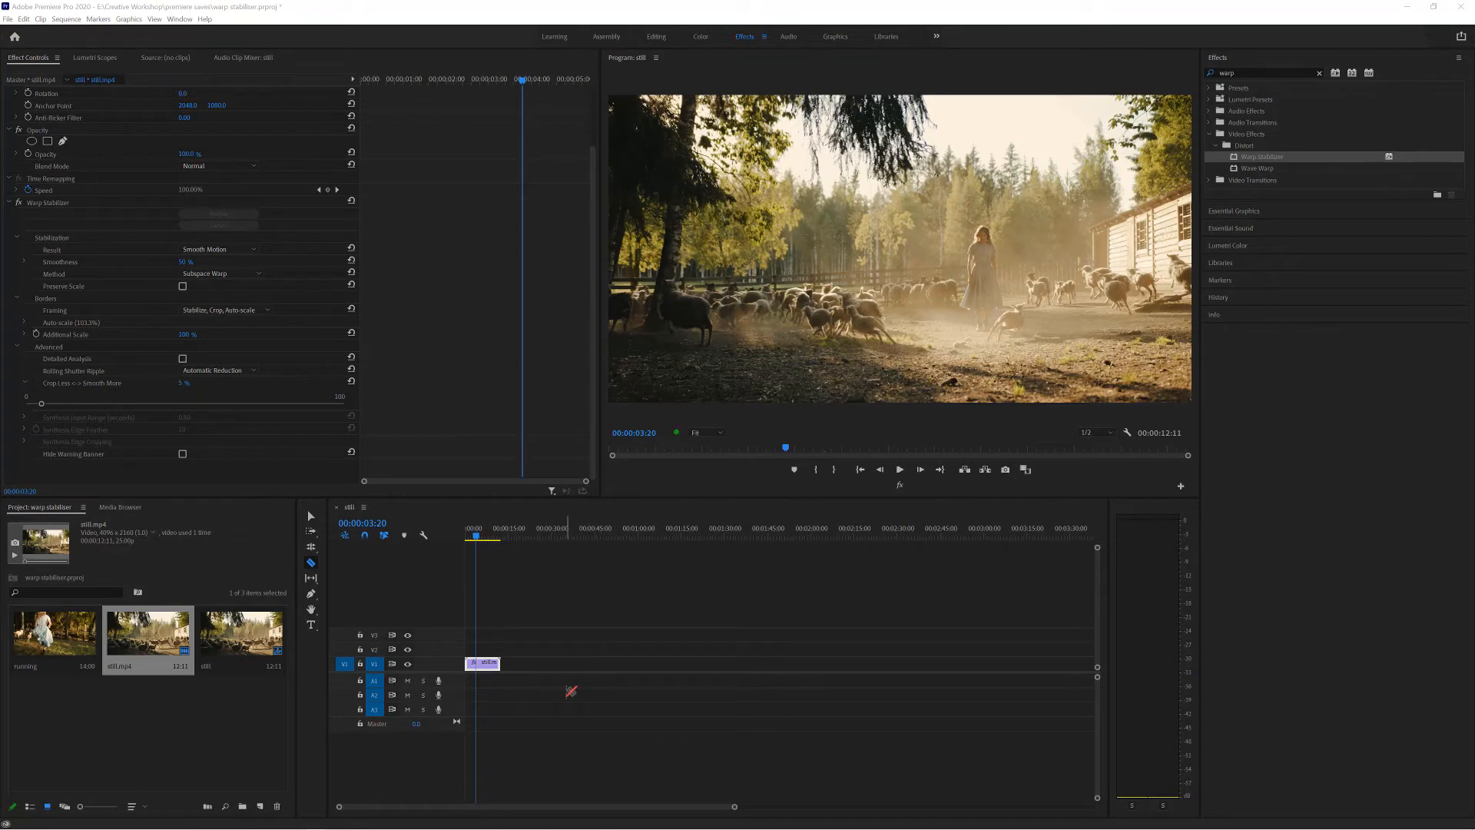
# Remove Warp Stabilizer from the sheep clip and set the clip's speed to 200%.
pyautogui.click(72, 202)
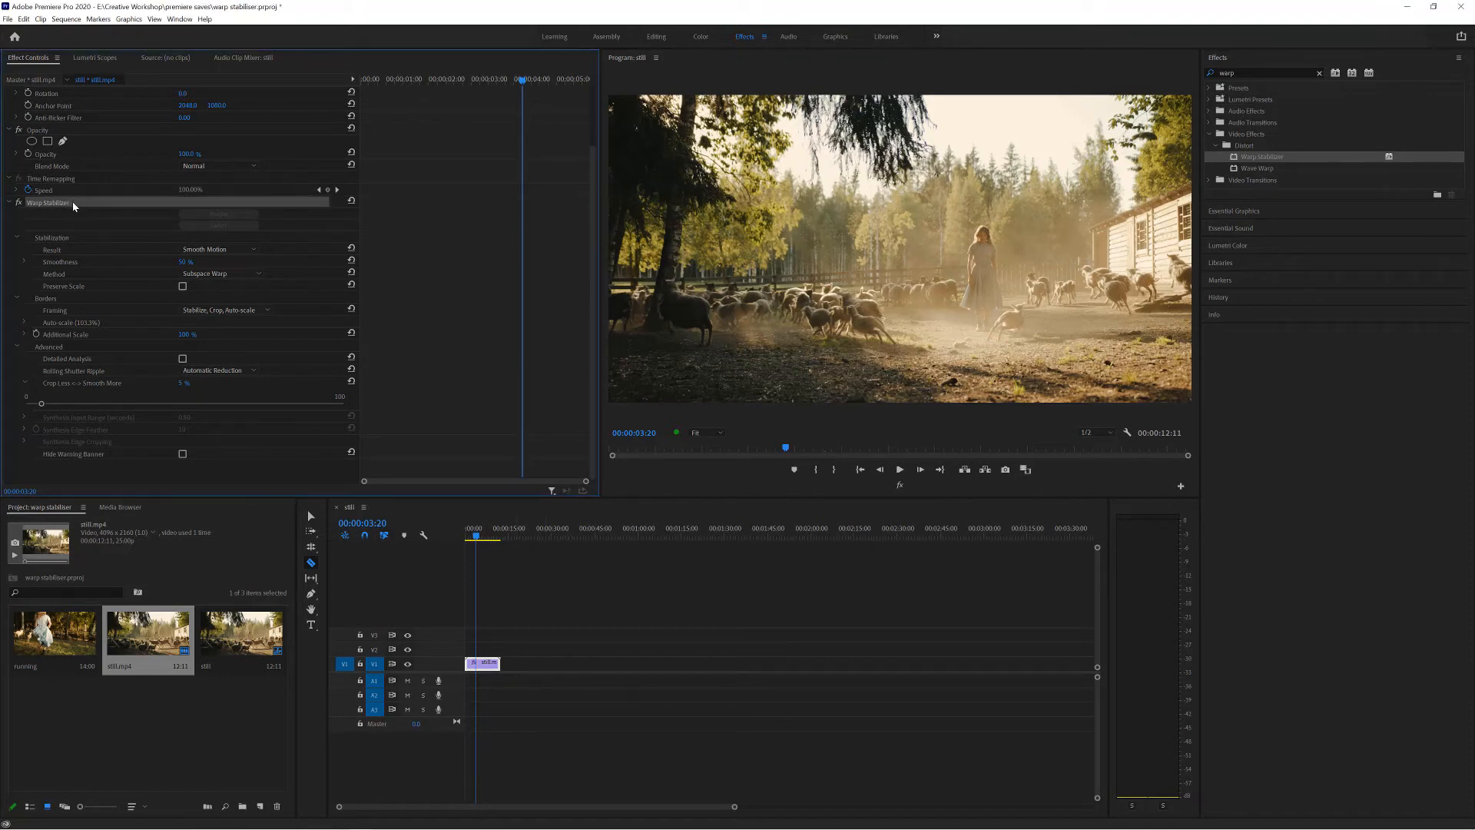
pyautogui.press('Delete')
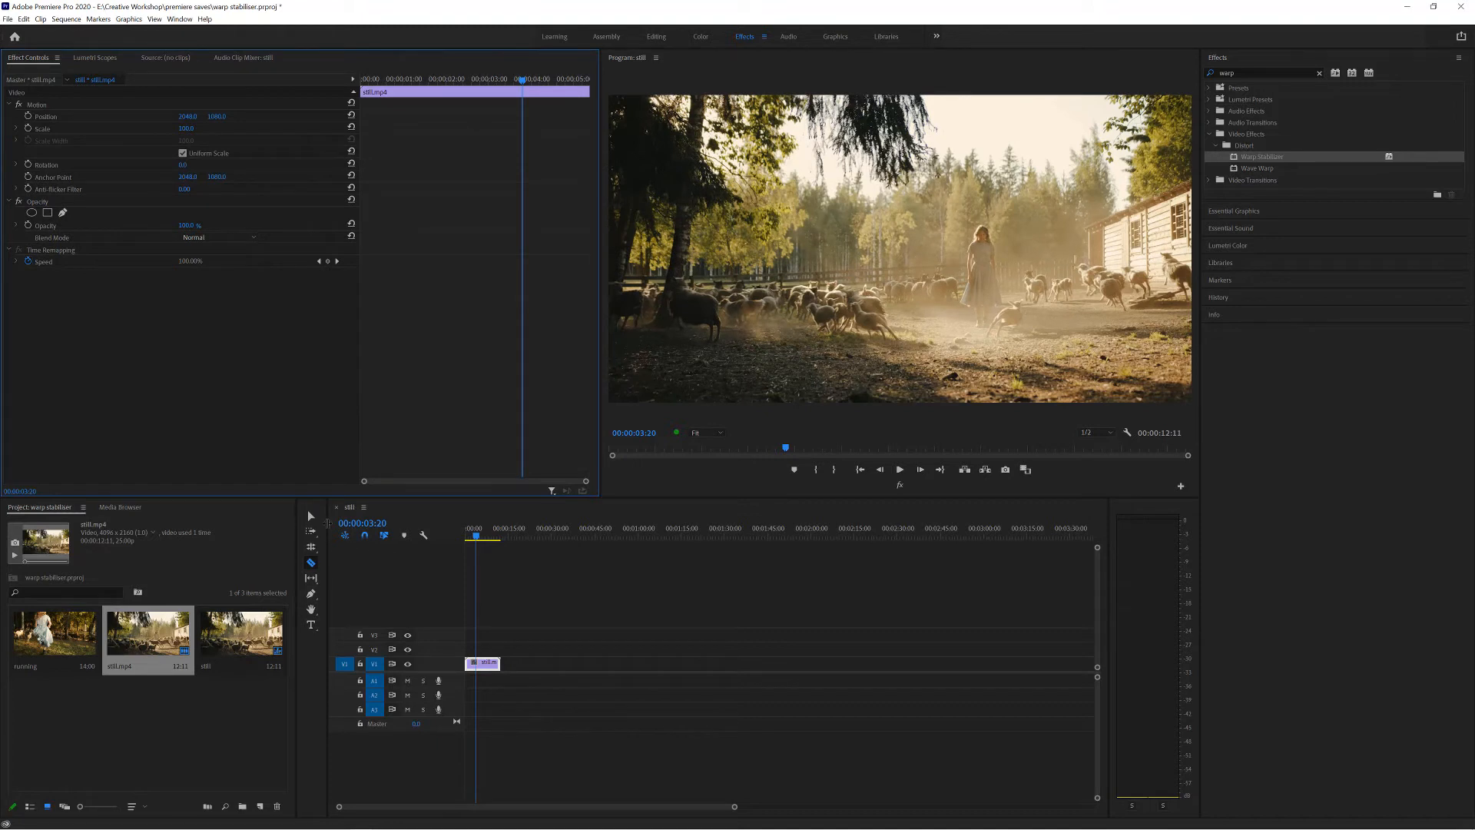
pyautogui.press('v')
pyautogui.rightClick(492, 662)
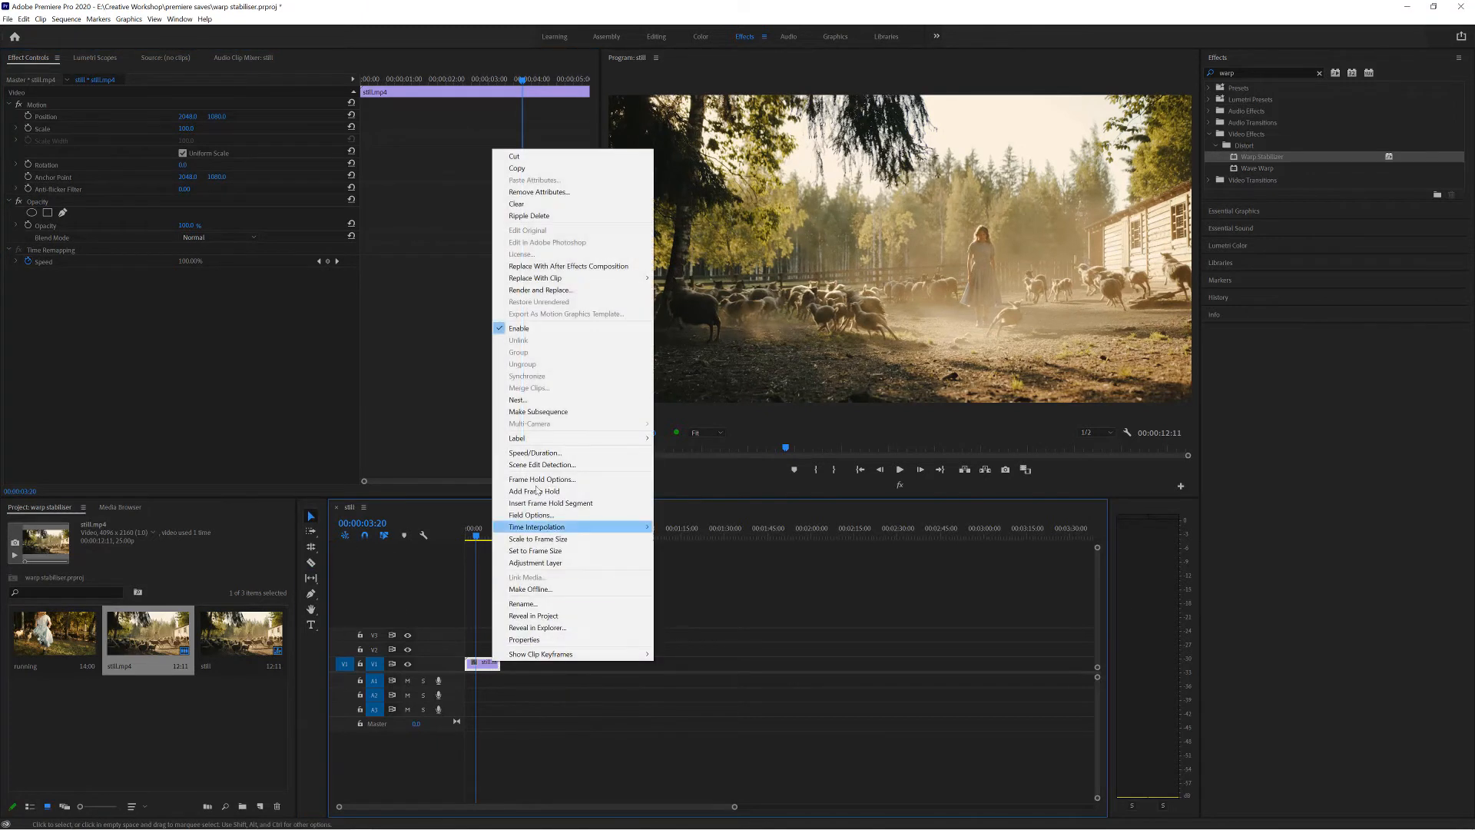
pyautogui.click(536, 452)
pyautogui.write('2')
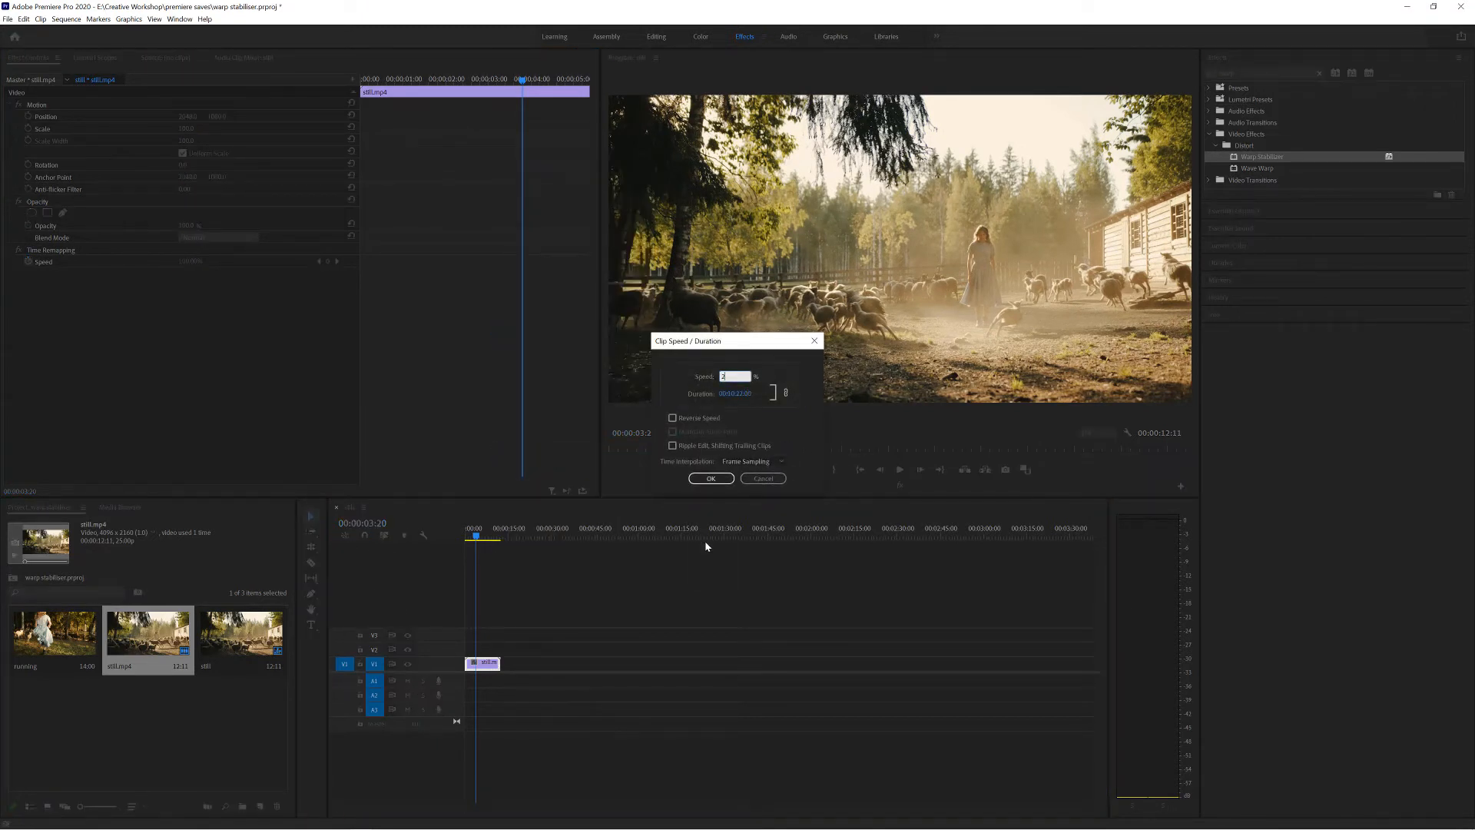
pyautogui.write('00')
pyautogui.press('Return')
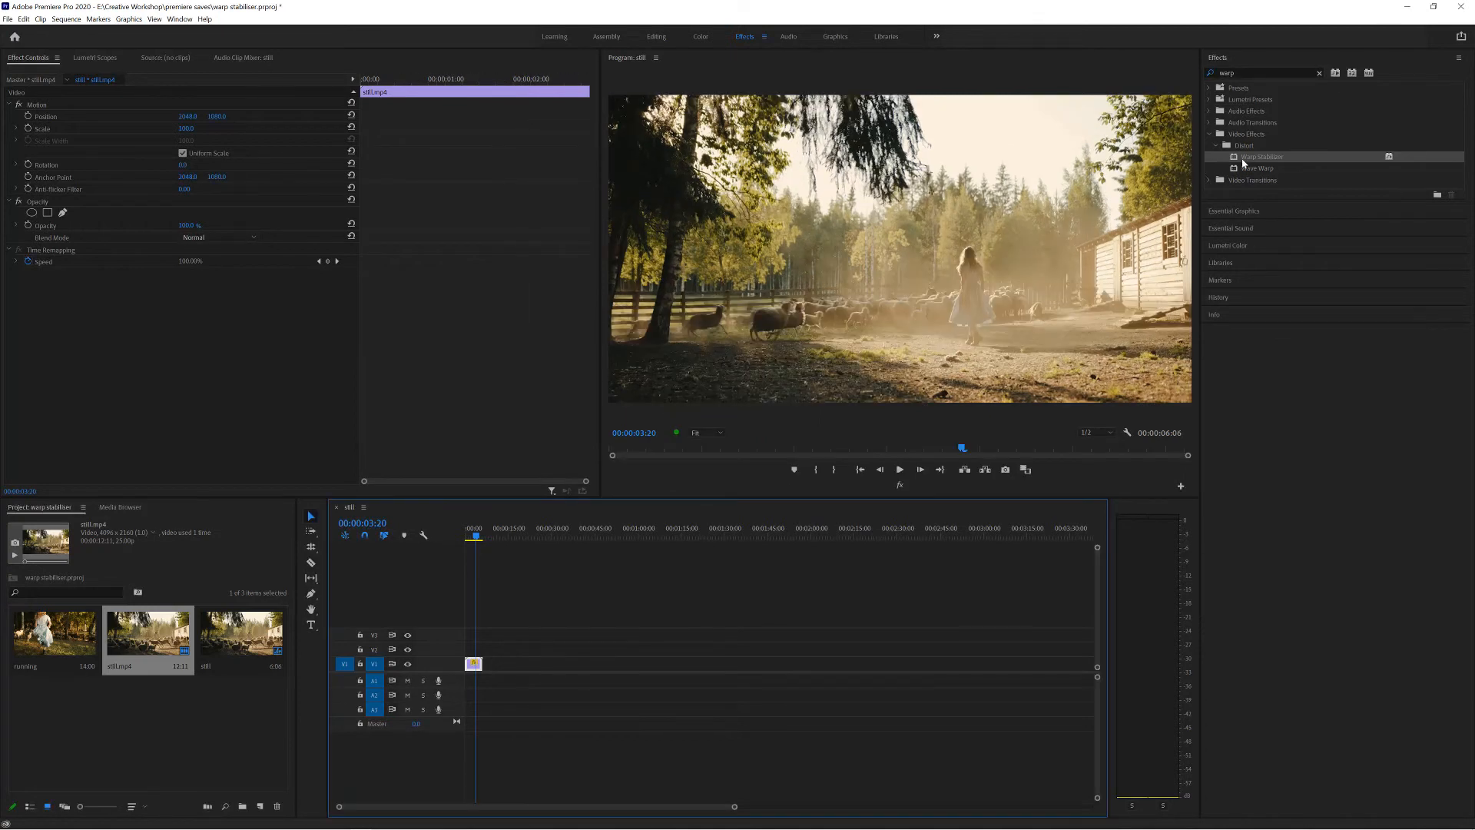
# Try to apply Warp Stabilizer directly to the sped-up sheep clip and undo it.
pyautogui.moveTo(1245, 158); pyautogui.dragTo(473, 663)
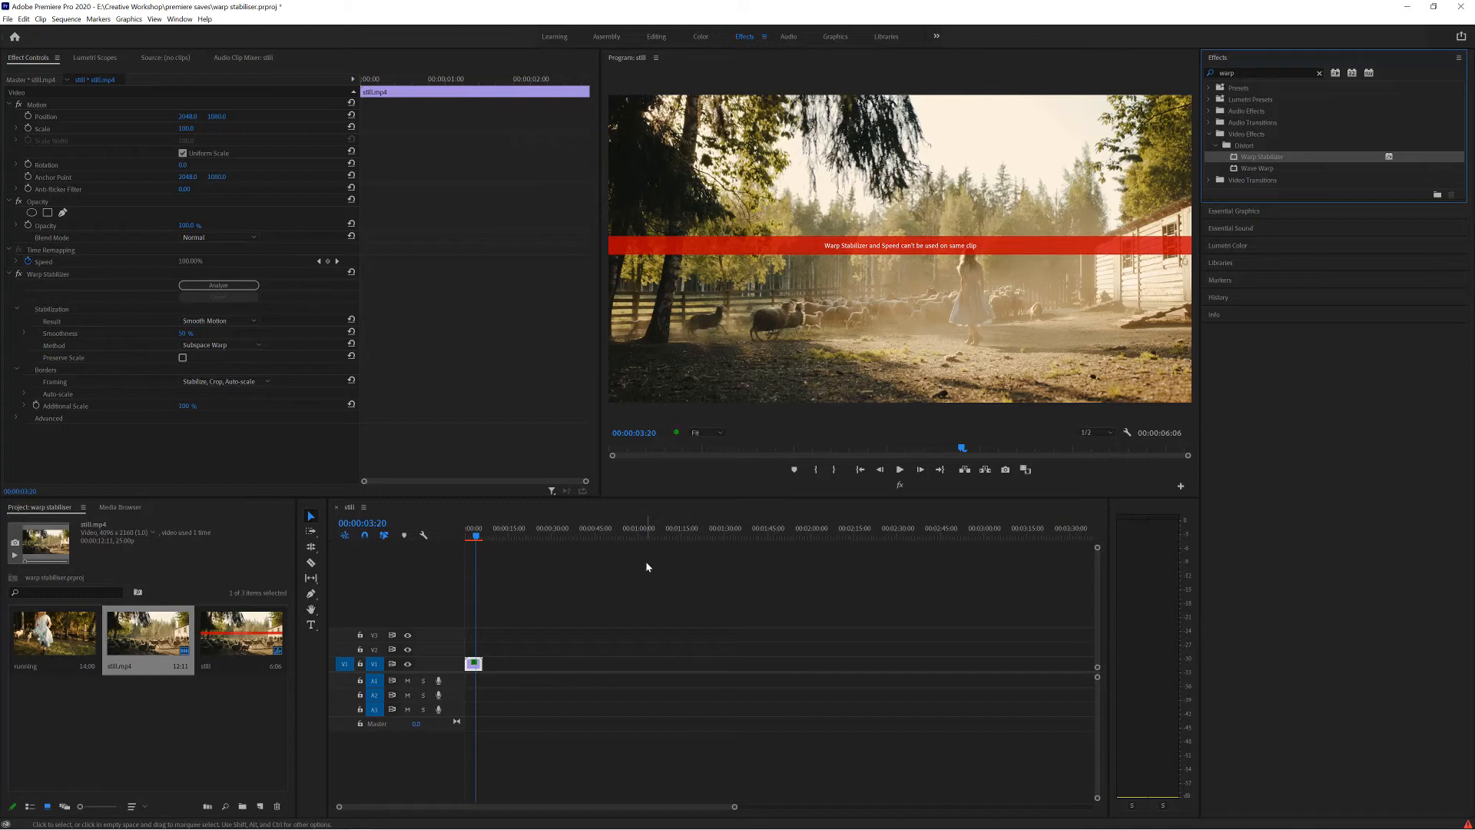
pyautogui.hotkey('ctrl', 'z')
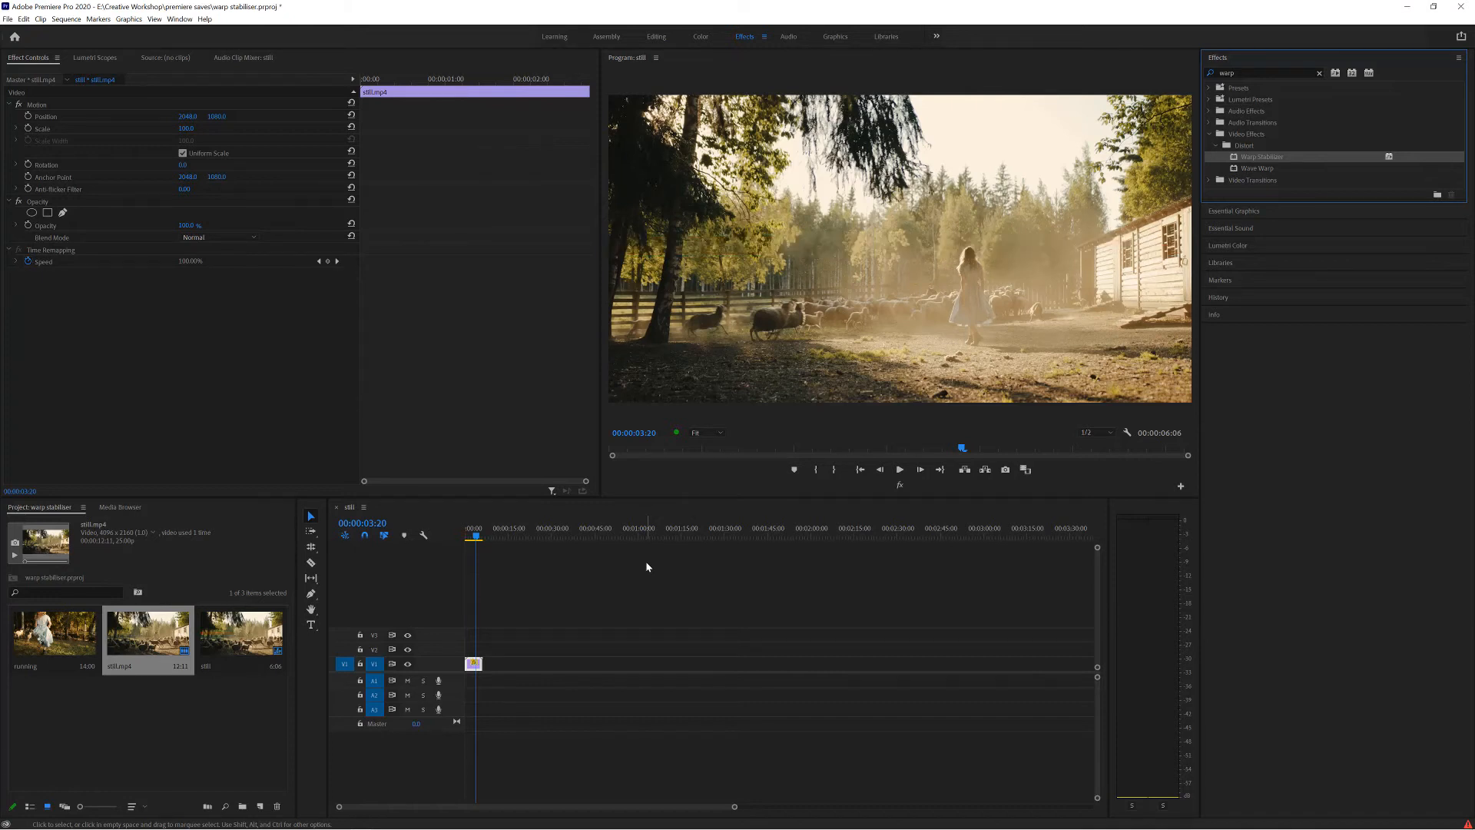
pyautogui.click(473, 663)
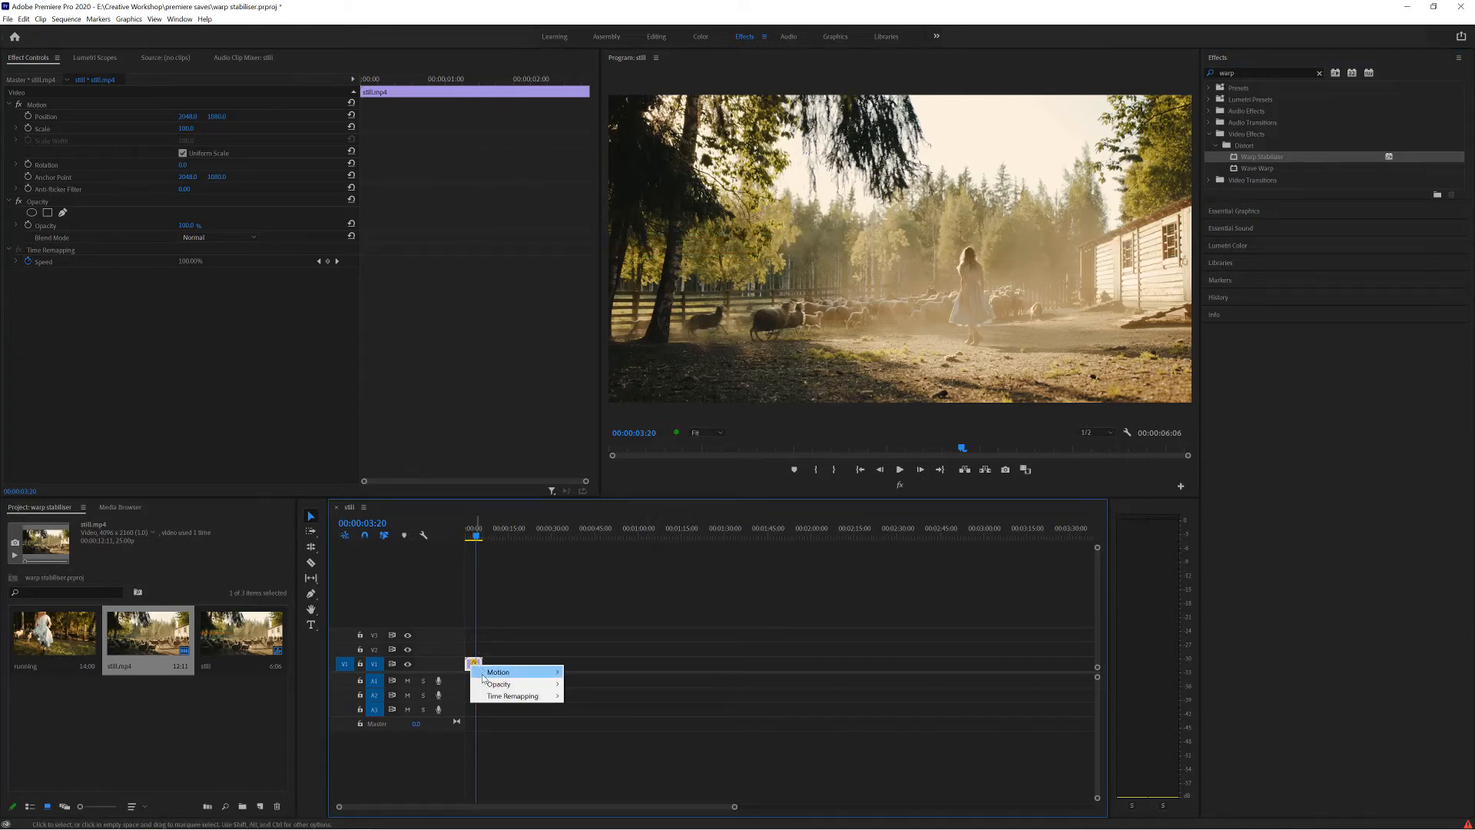
pyautogui.click(472, 673)
# Nest the sped-up clip as a sequence named "sheep" and apply Warp Stabilizer to the nest.
pyautogui.rightClick(473, 664)
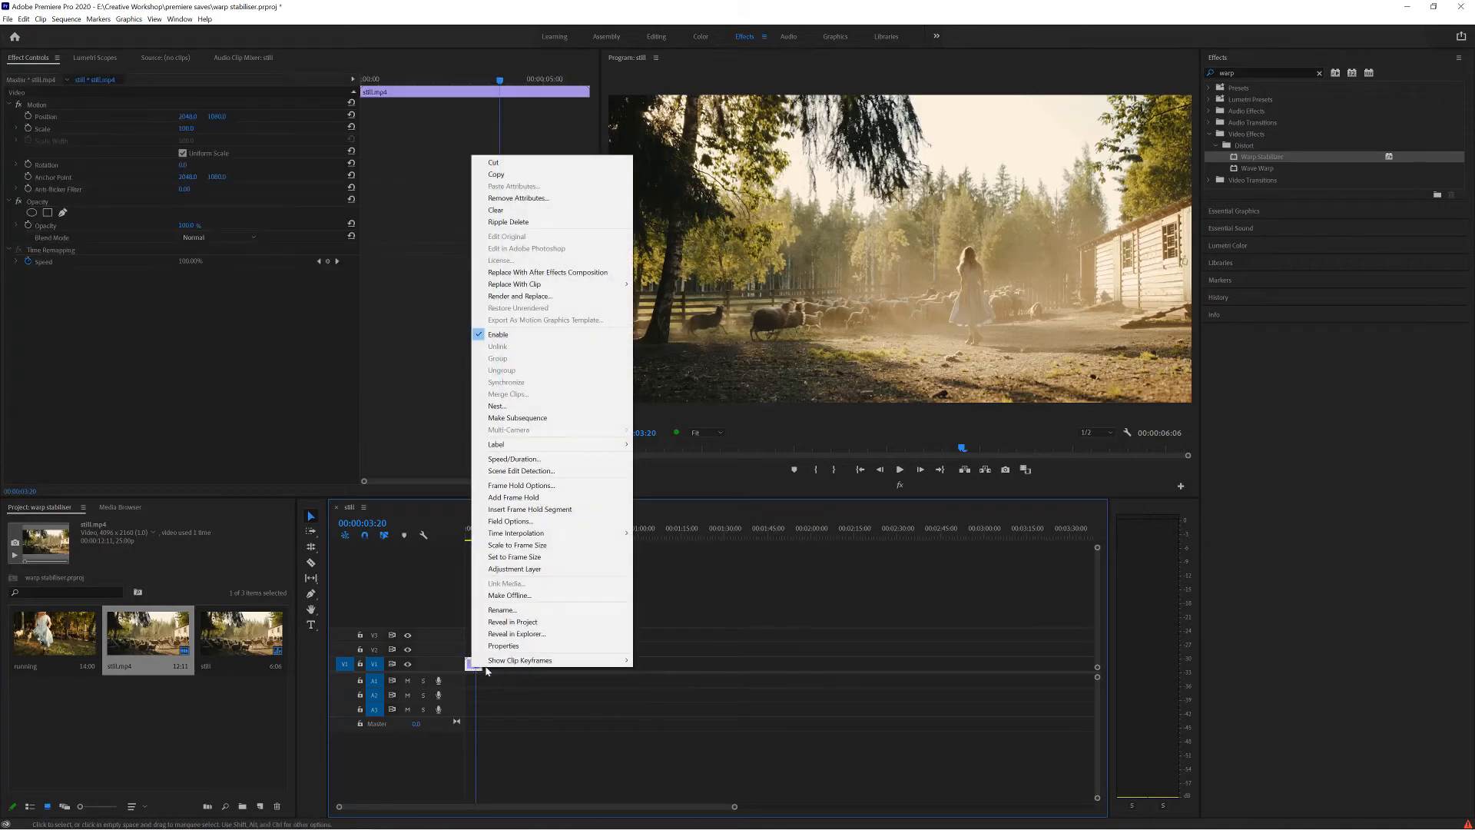
pyautogui.click(535, 408)
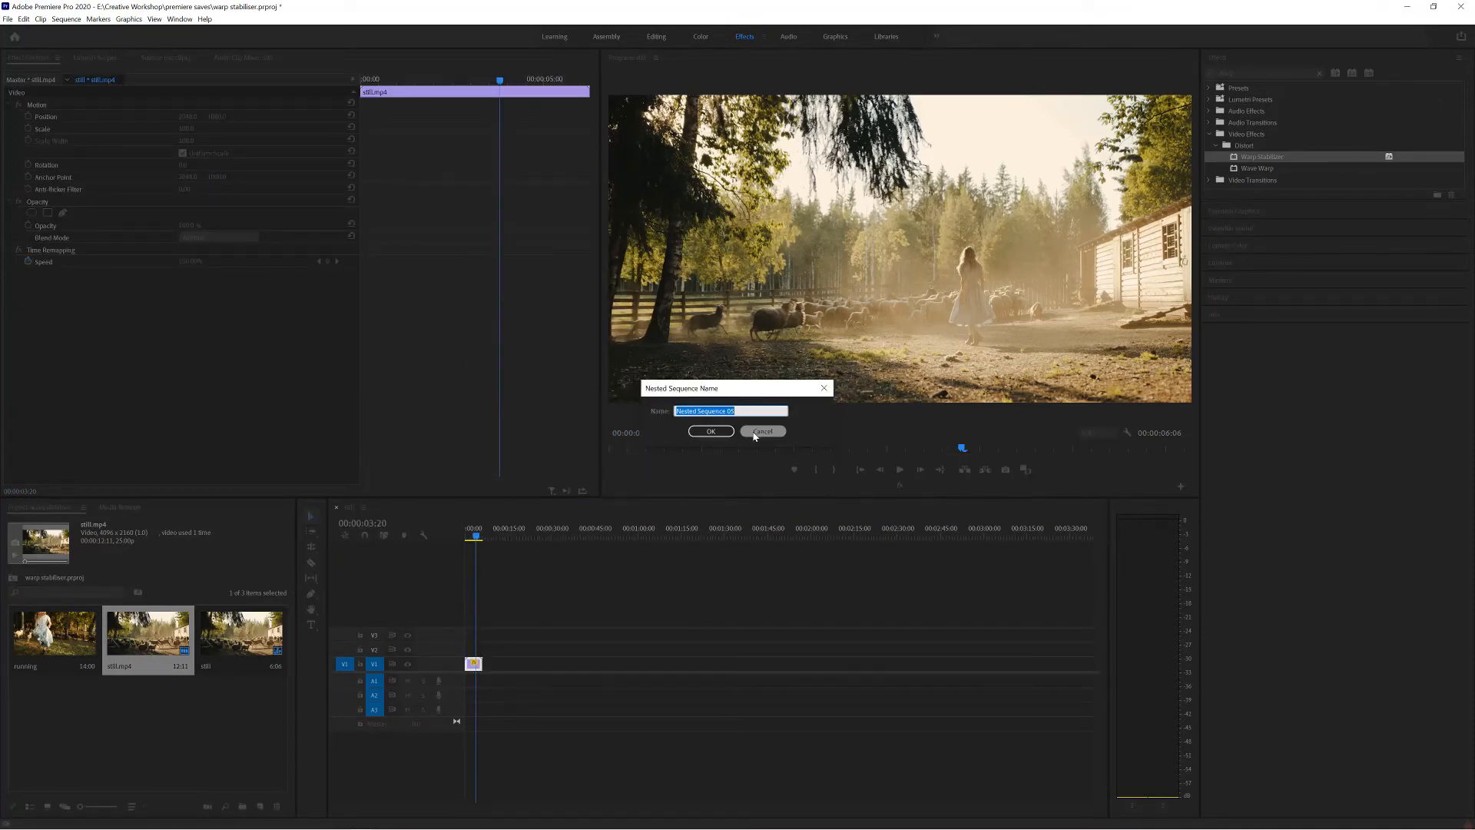
pyautogui.write('sheep')
pyautogui.press('Return')
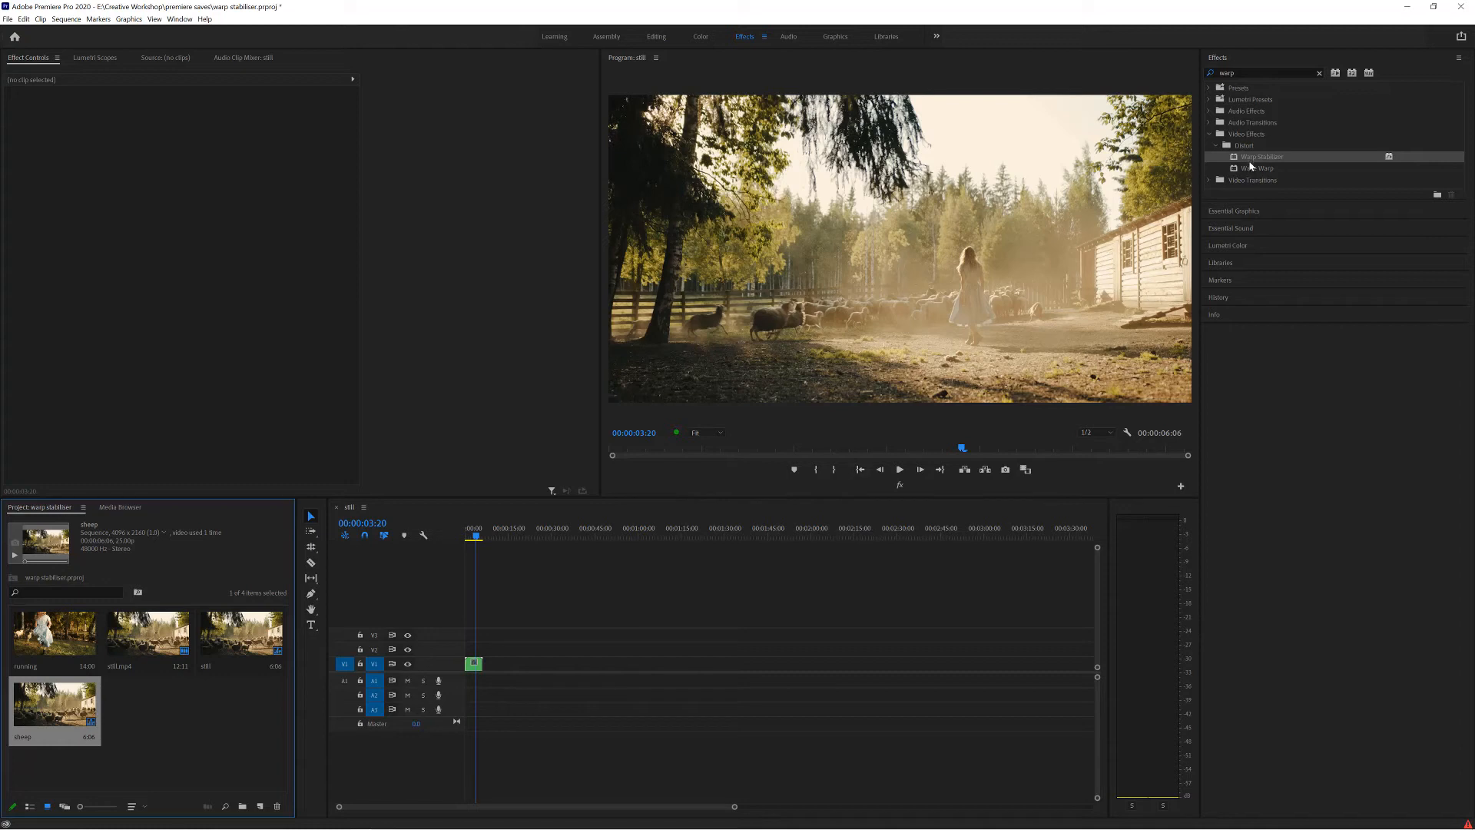
pyautogui.moveTo(1250, 158); pyautogui.dragTo(477, 665)
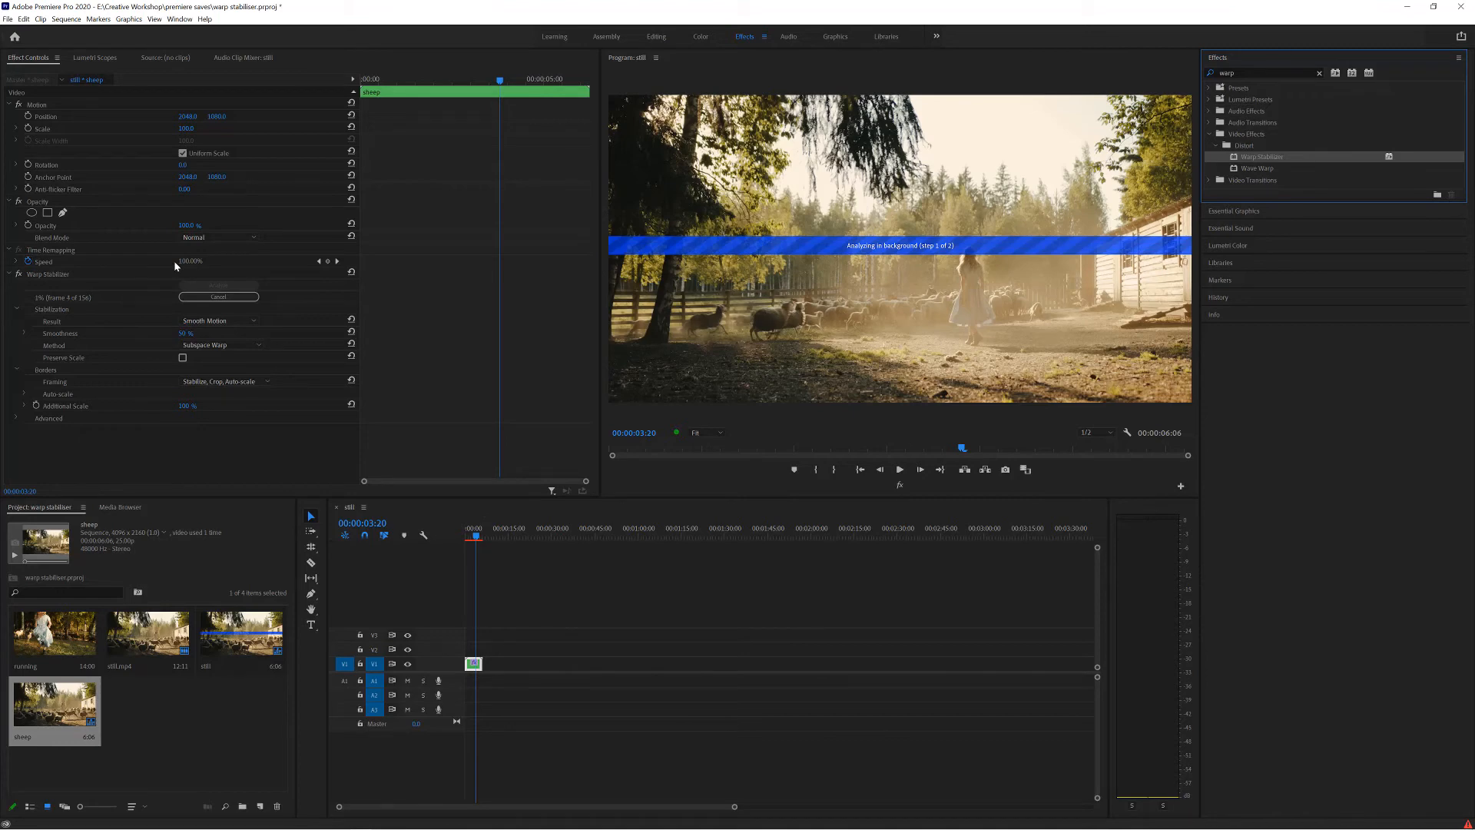
pyautogui.press('space')
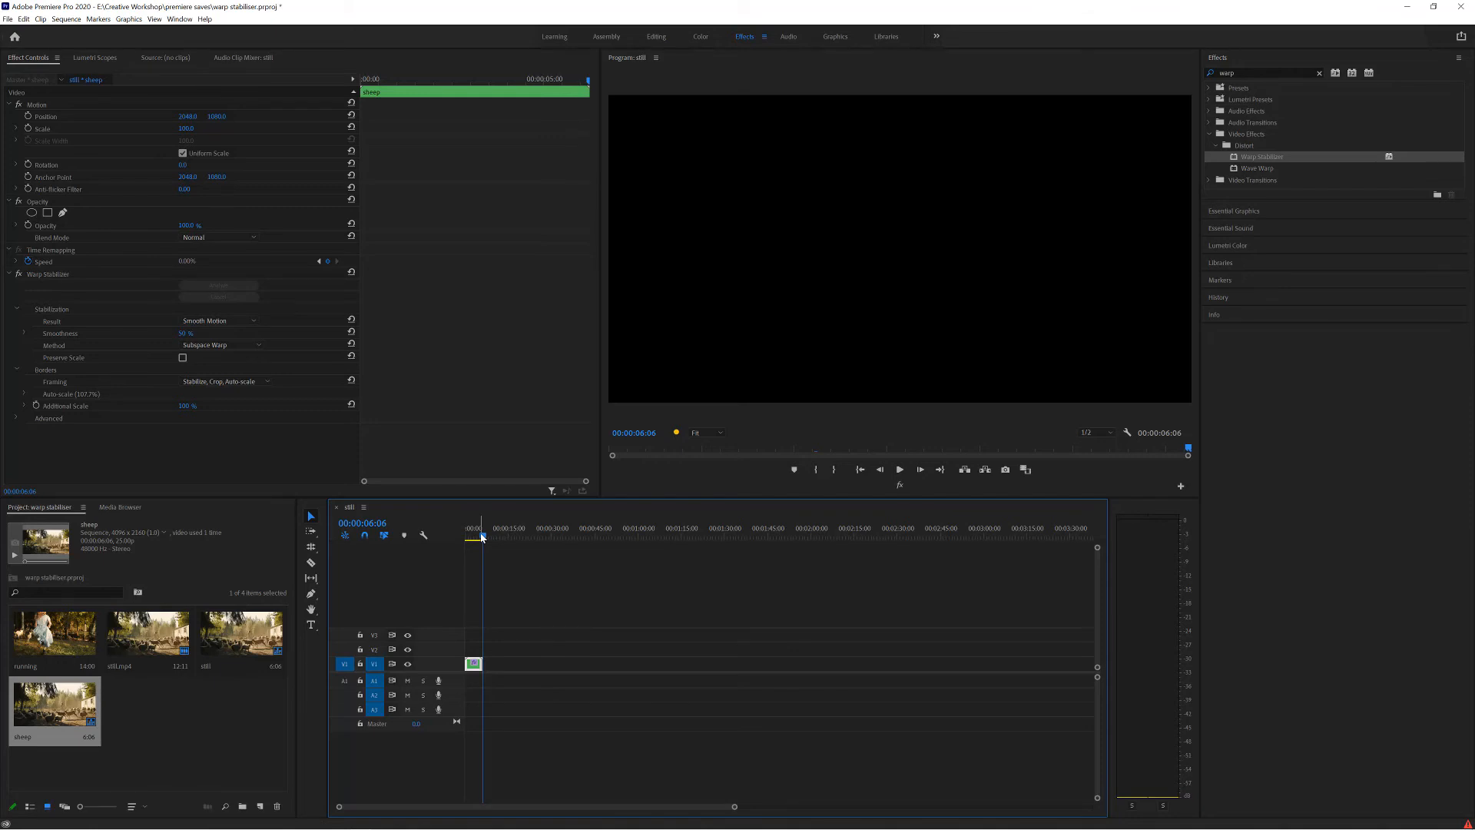
# Place the running clip on V1 after the sheep nest, leaving a gap, and play it unstabilized.
pyautogui.moveTo(65, 646); pyautogui.dragTo(513, 667)
pyautogui.click(507, 538)
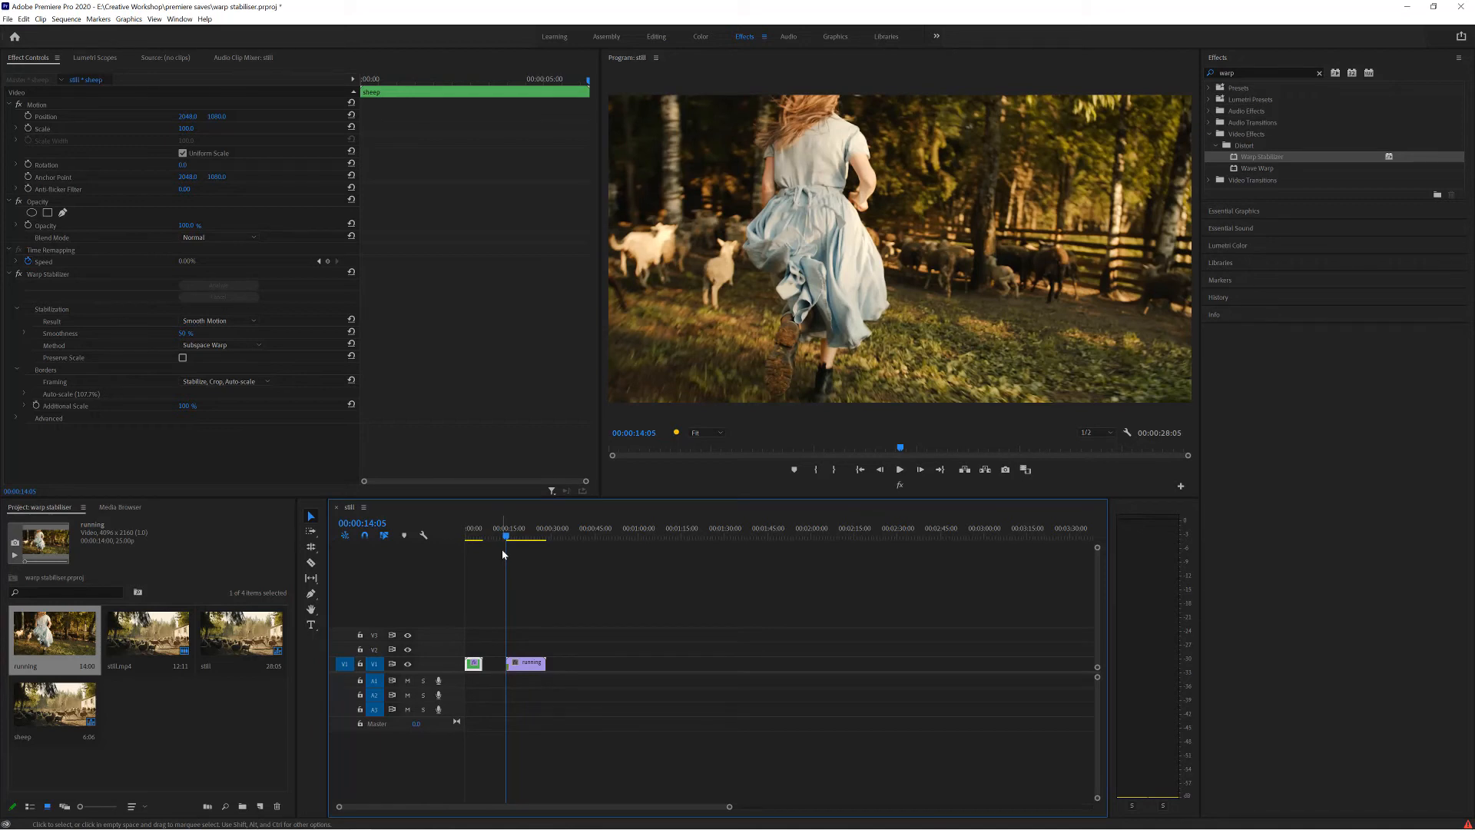
pyautogui.press('space')
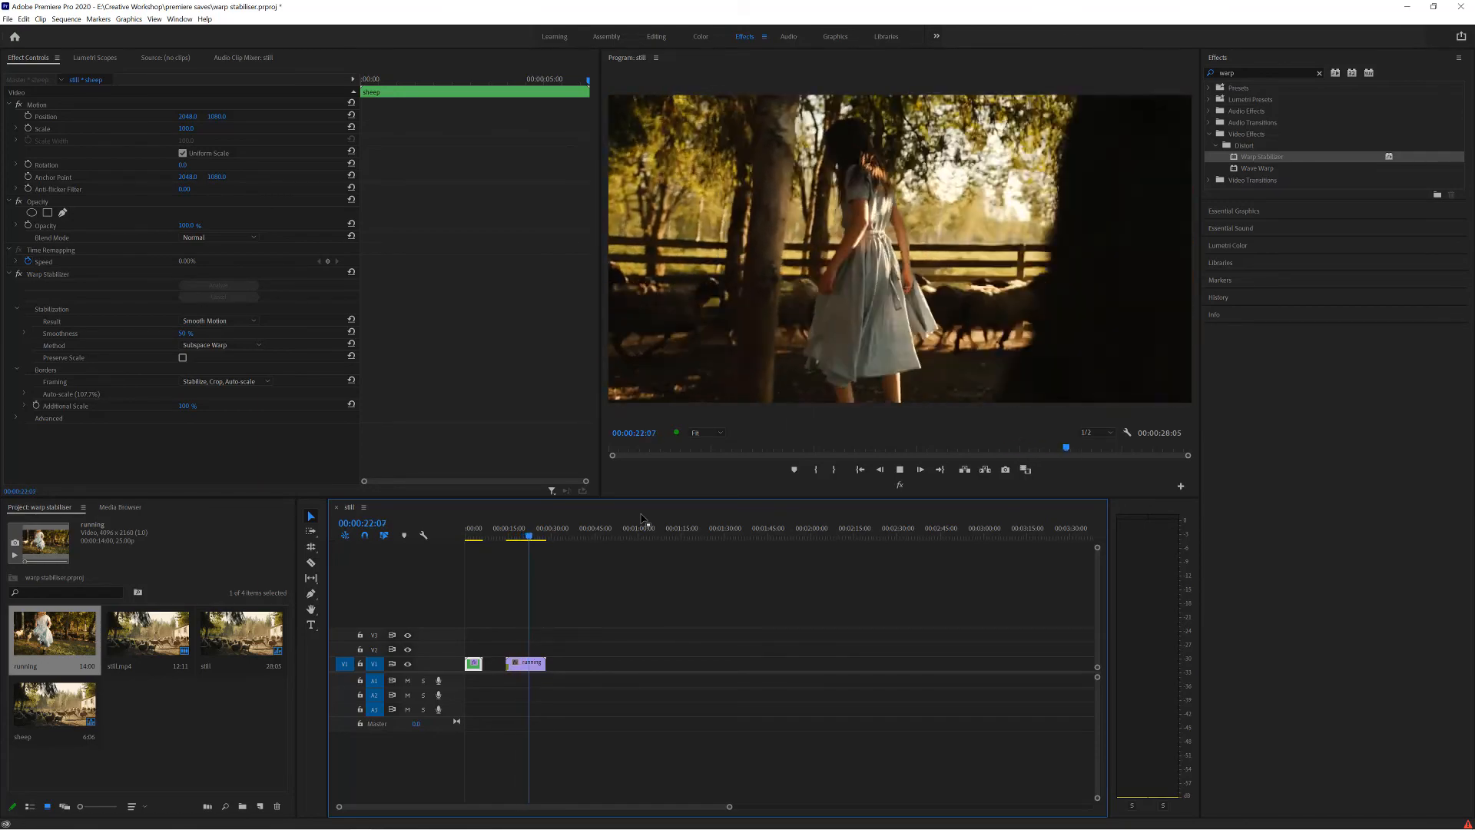
pyautogui.moveTo(583, 528); pyautogui.dragTo(507, 546)
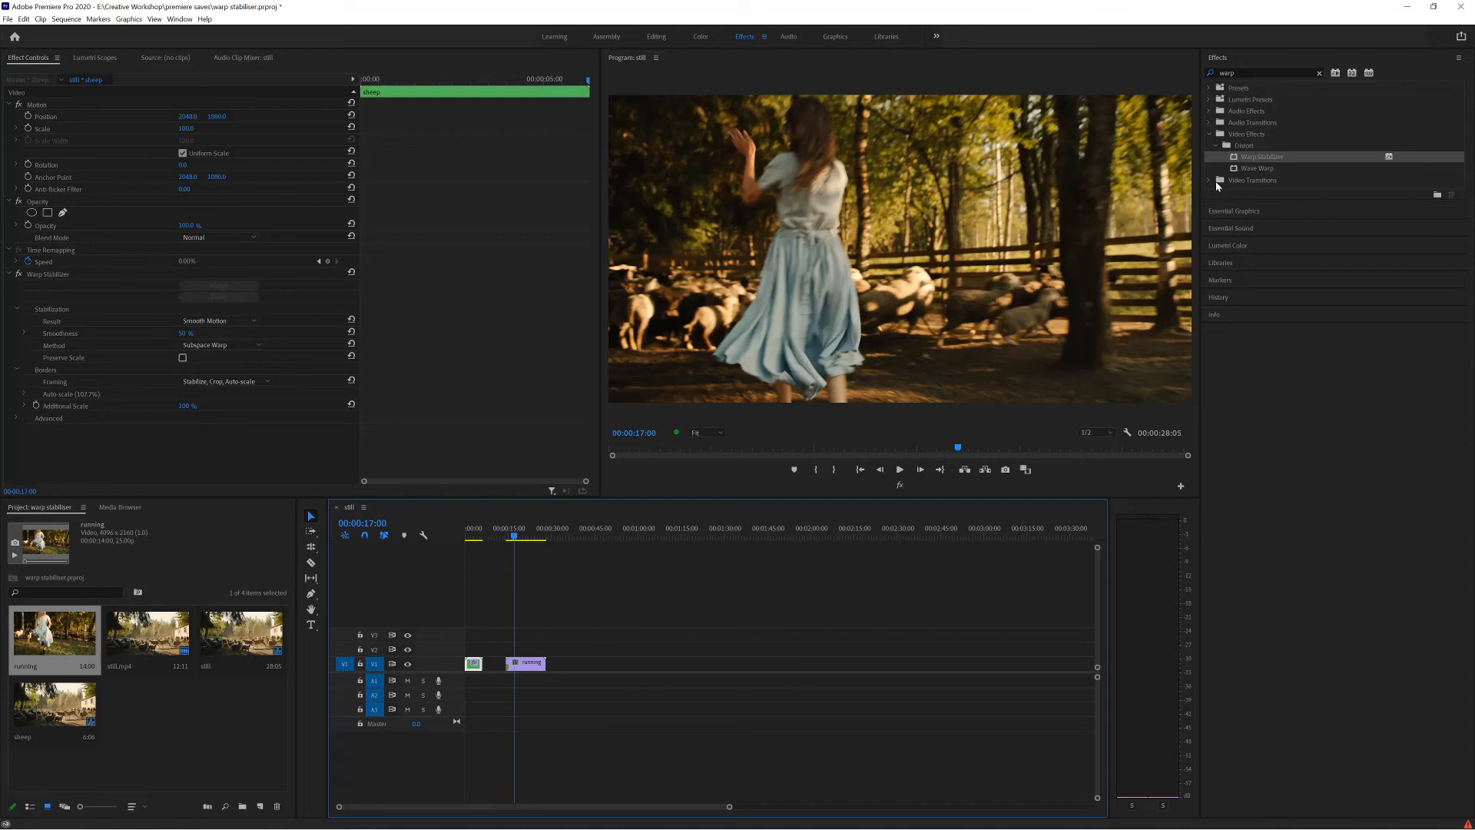
# Apply Warp Stabilizer to the running clip and examine its opening seconds for warping.
pyautogui.moveTo(1253, 163); pyautogui.dragTo(534, 662)
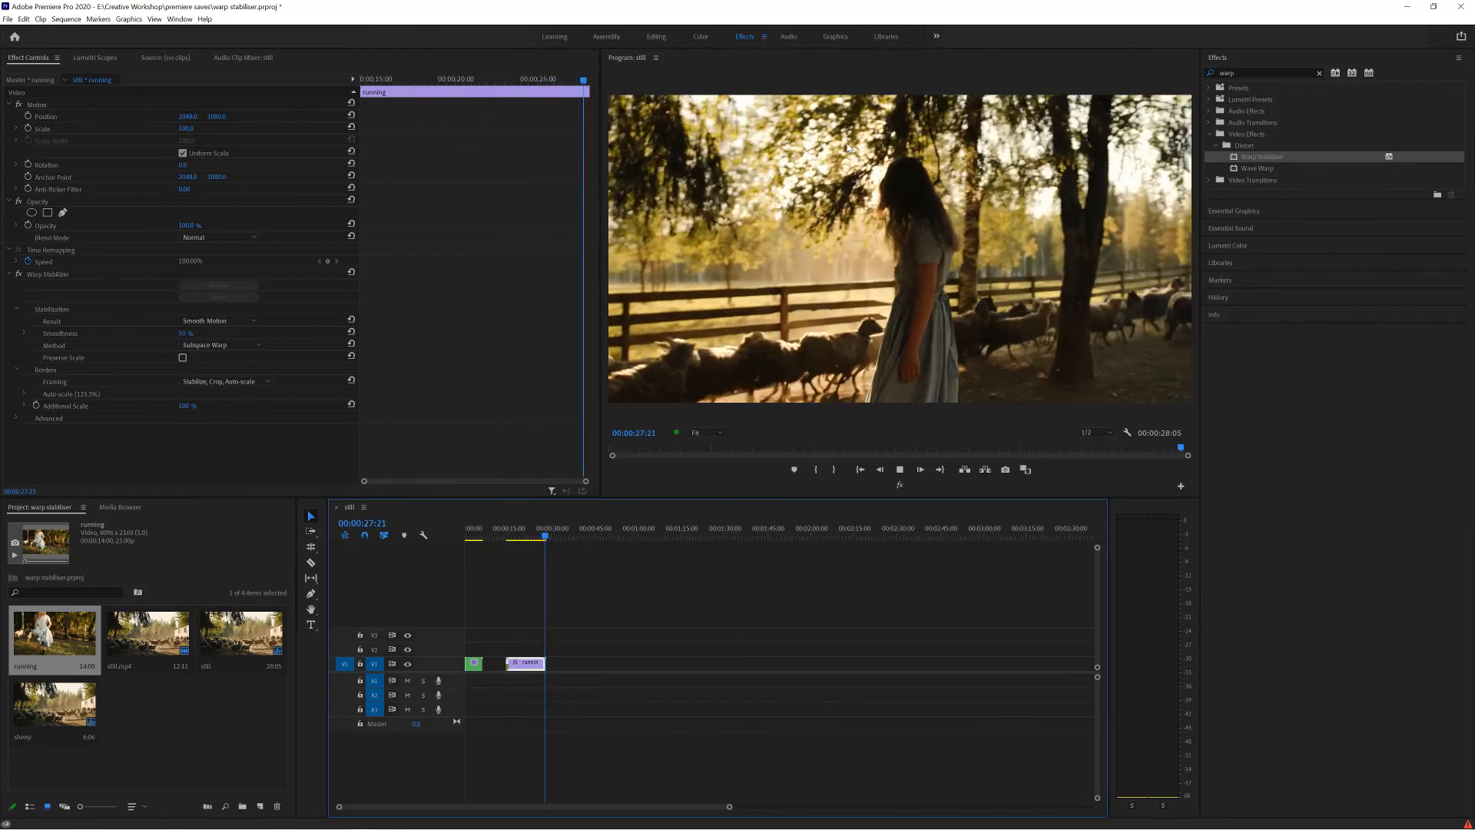
pyautogui.click(510, 537)
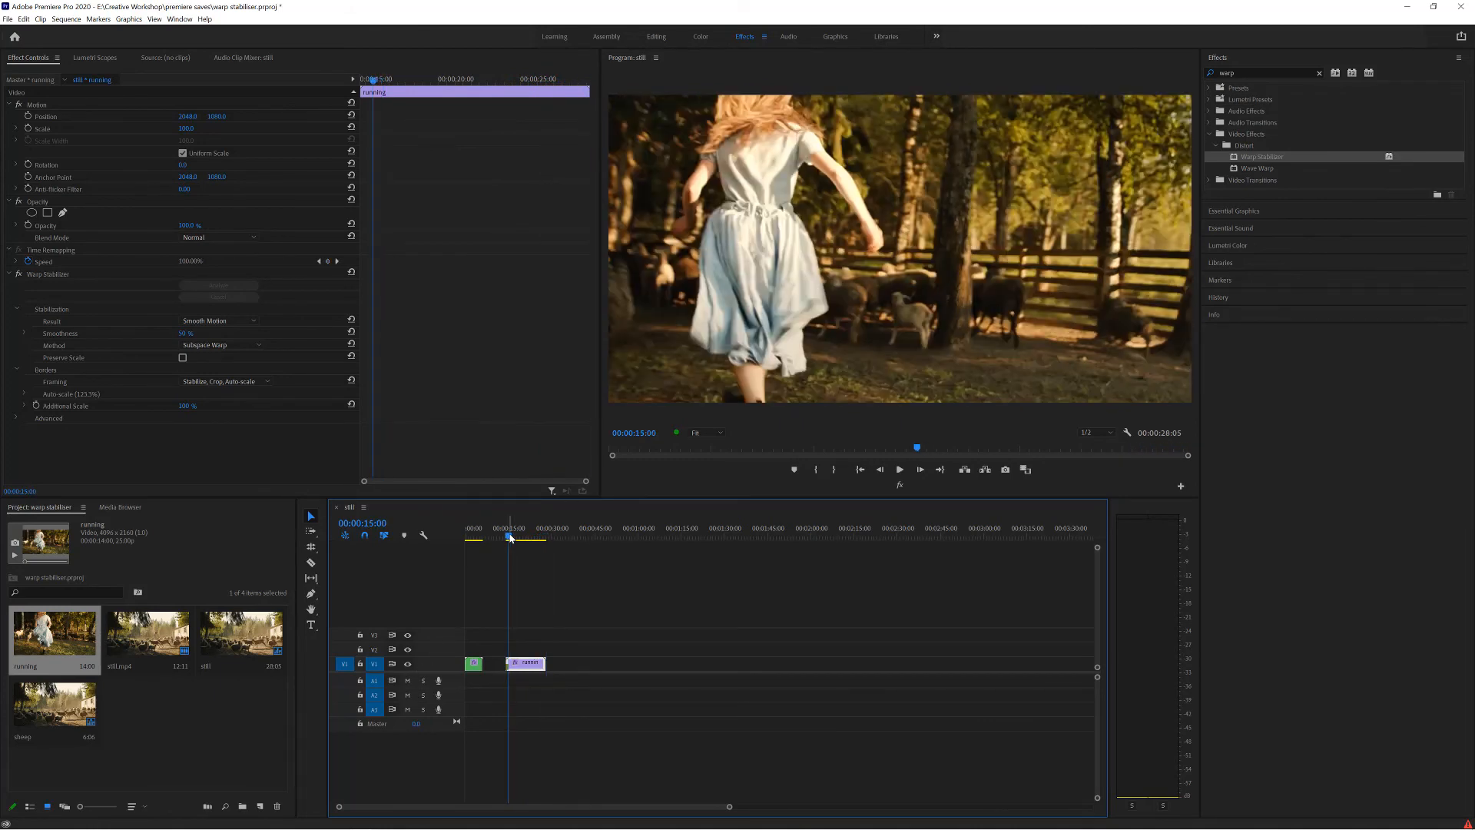
pyautogui.moveTo(510, 537); pyautogui.dragTo(512, 537)
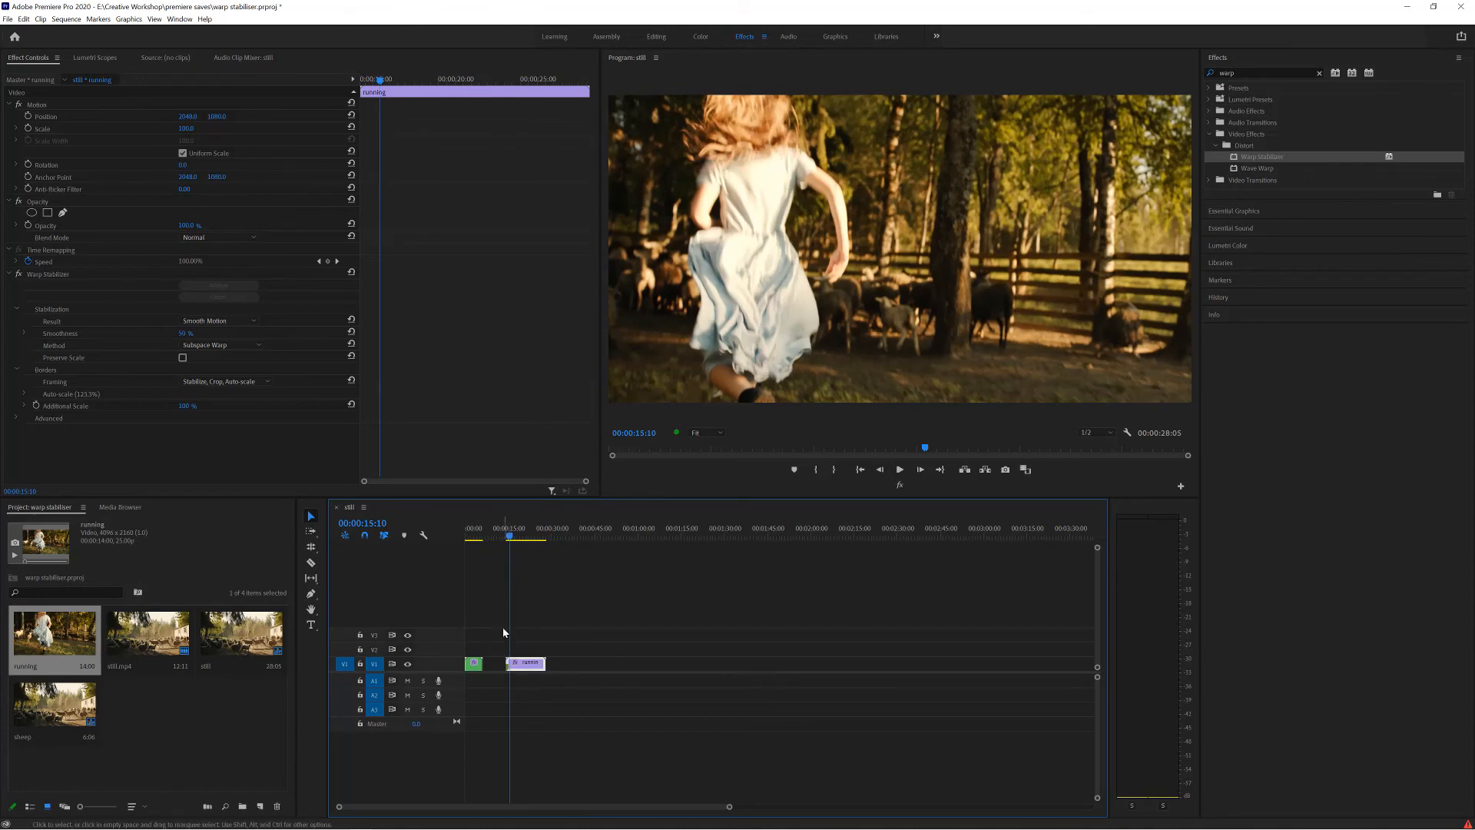
pyautogui.moveTo(507, 538); pyautogui.dragTo(523, 540)
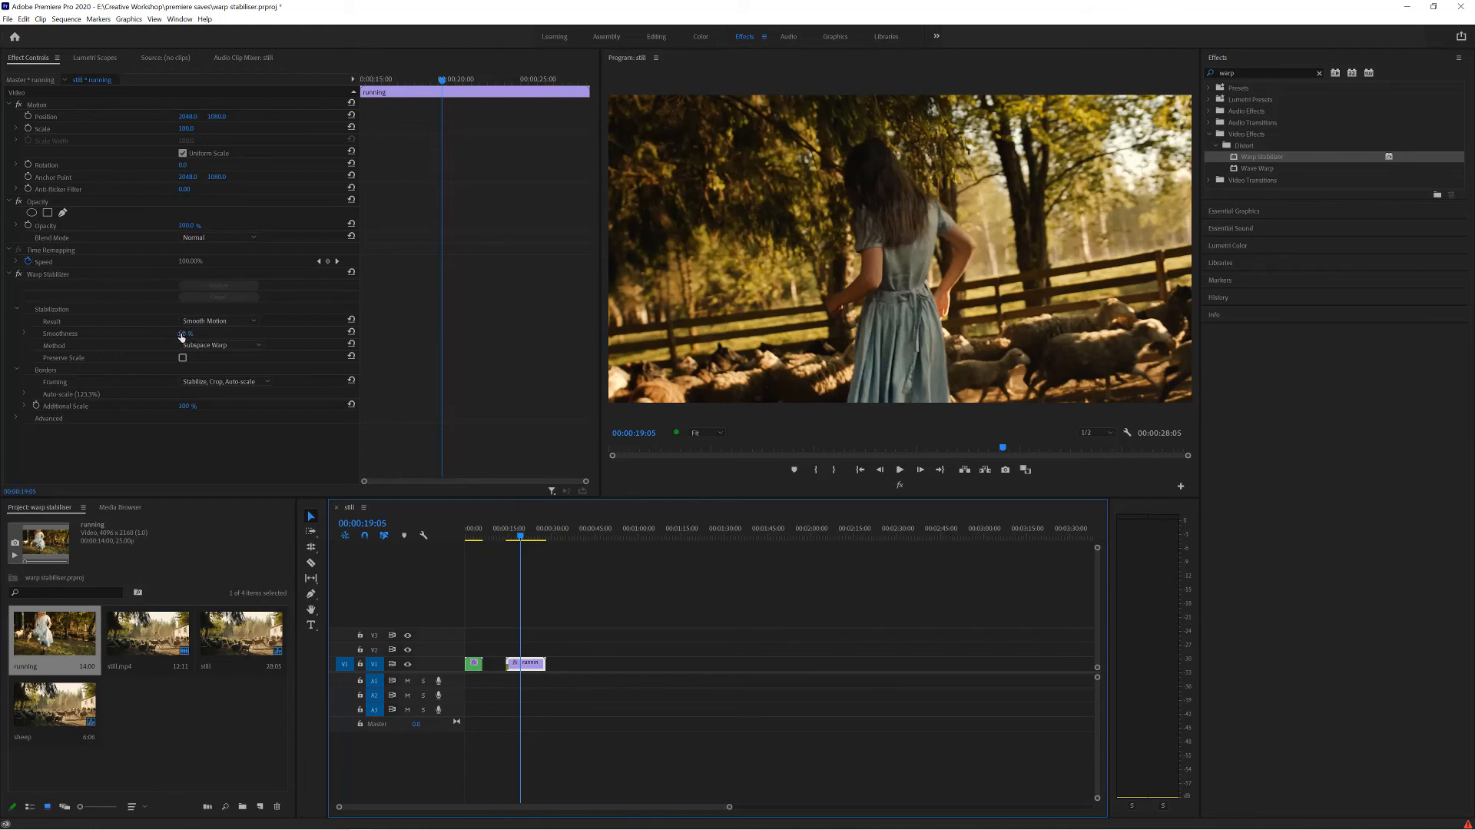
# Expand the running clip's Advanced stabilization settings and lower its Smoothness to 10%.
pyautogui.click(16, 417)
pyautogui.scroll(-1, 176, 442)
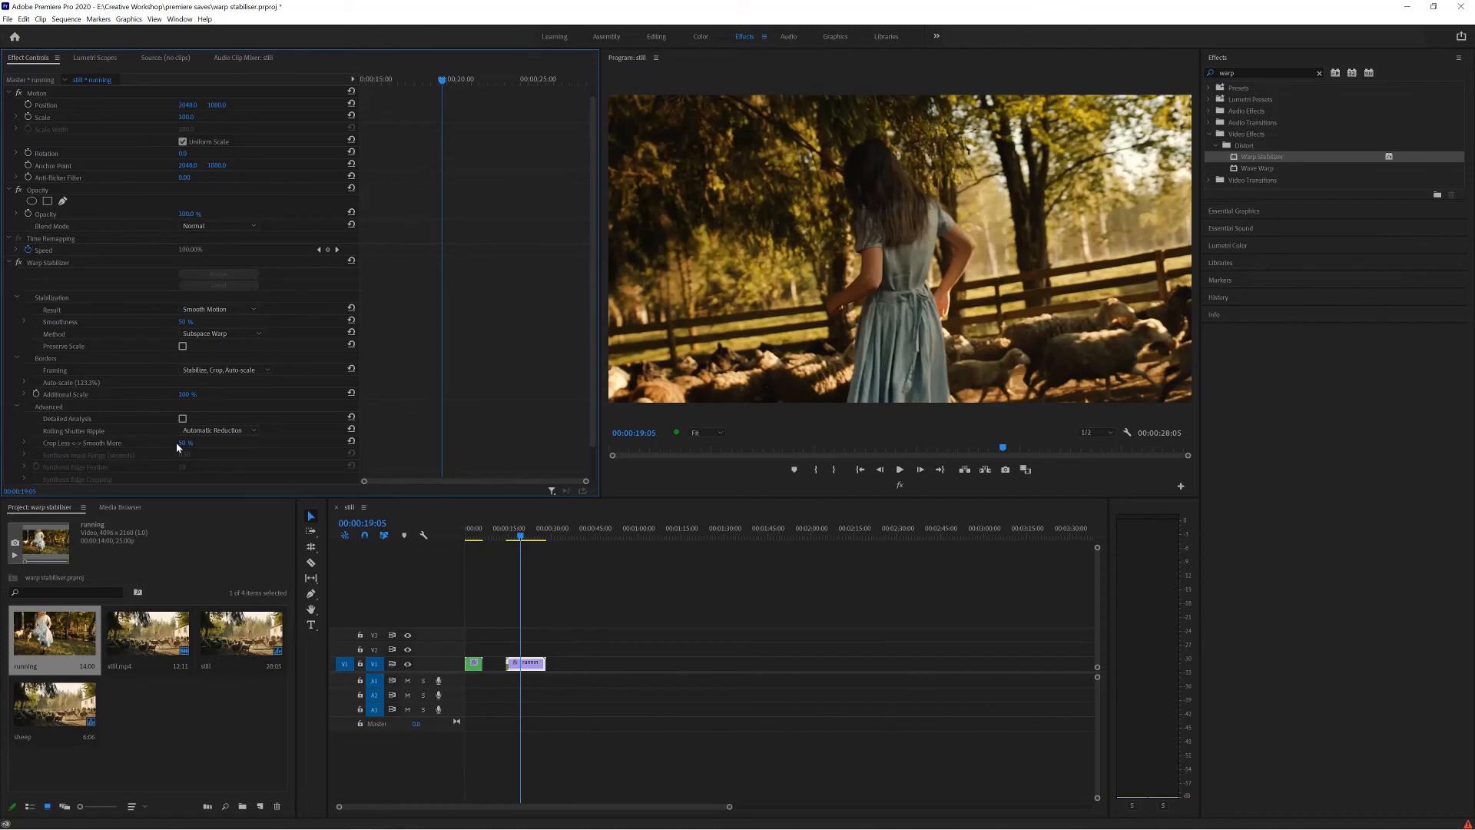
pyautogui.click(184, 321)
pyautogui.write('4')
pyautogui.press('Return')
pyautogui.moveTo(184, 322); pyautogui.dragTo(183, 322)
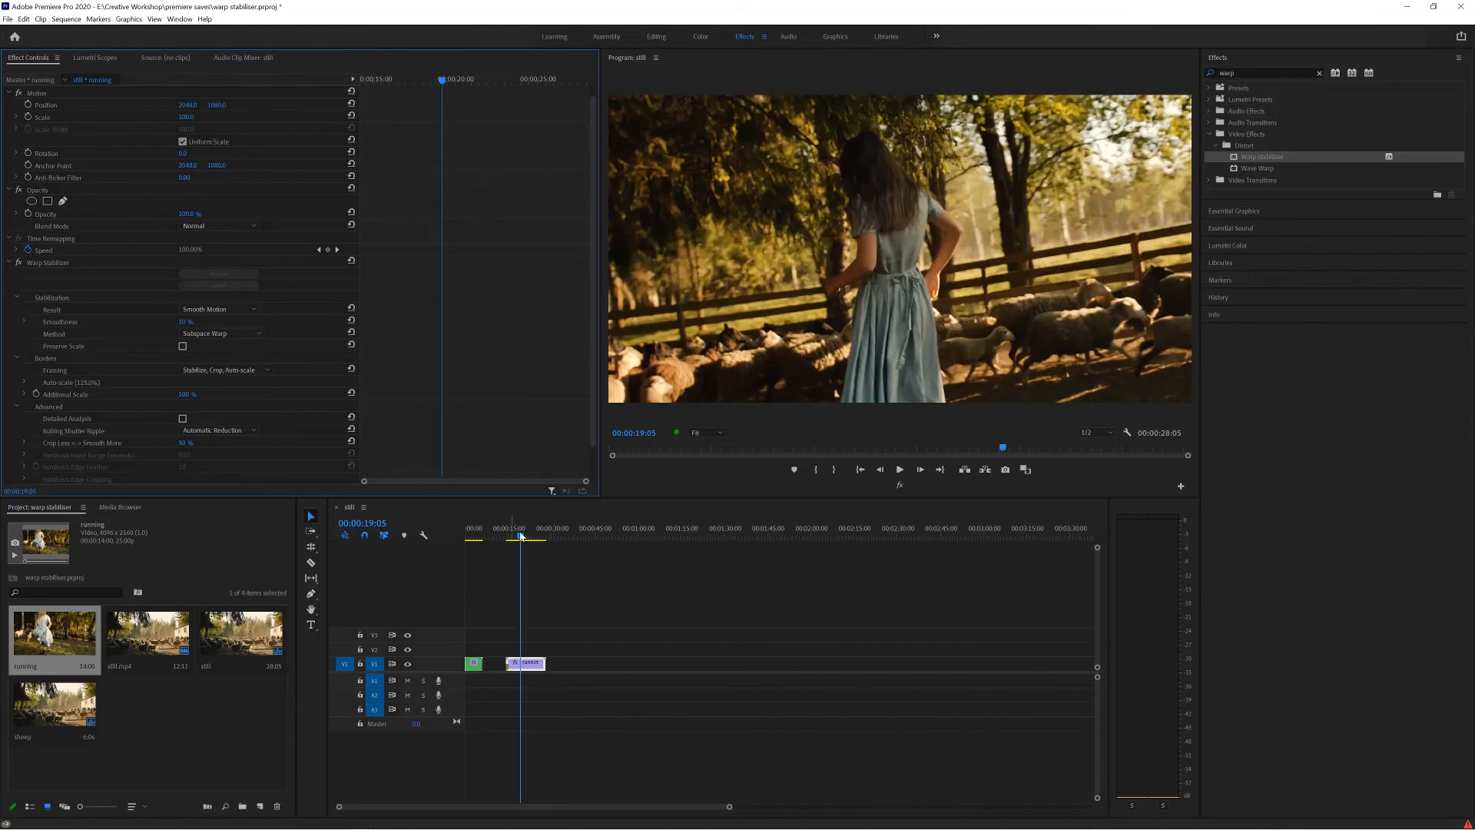
# Play the running clip with the reduced Smoothness, recheck a middle frame, and return to the sequence start.
pyautogui.moveTo(521, 536); pyautogui.dragTo(507, 538)
pyautogui.press('space')
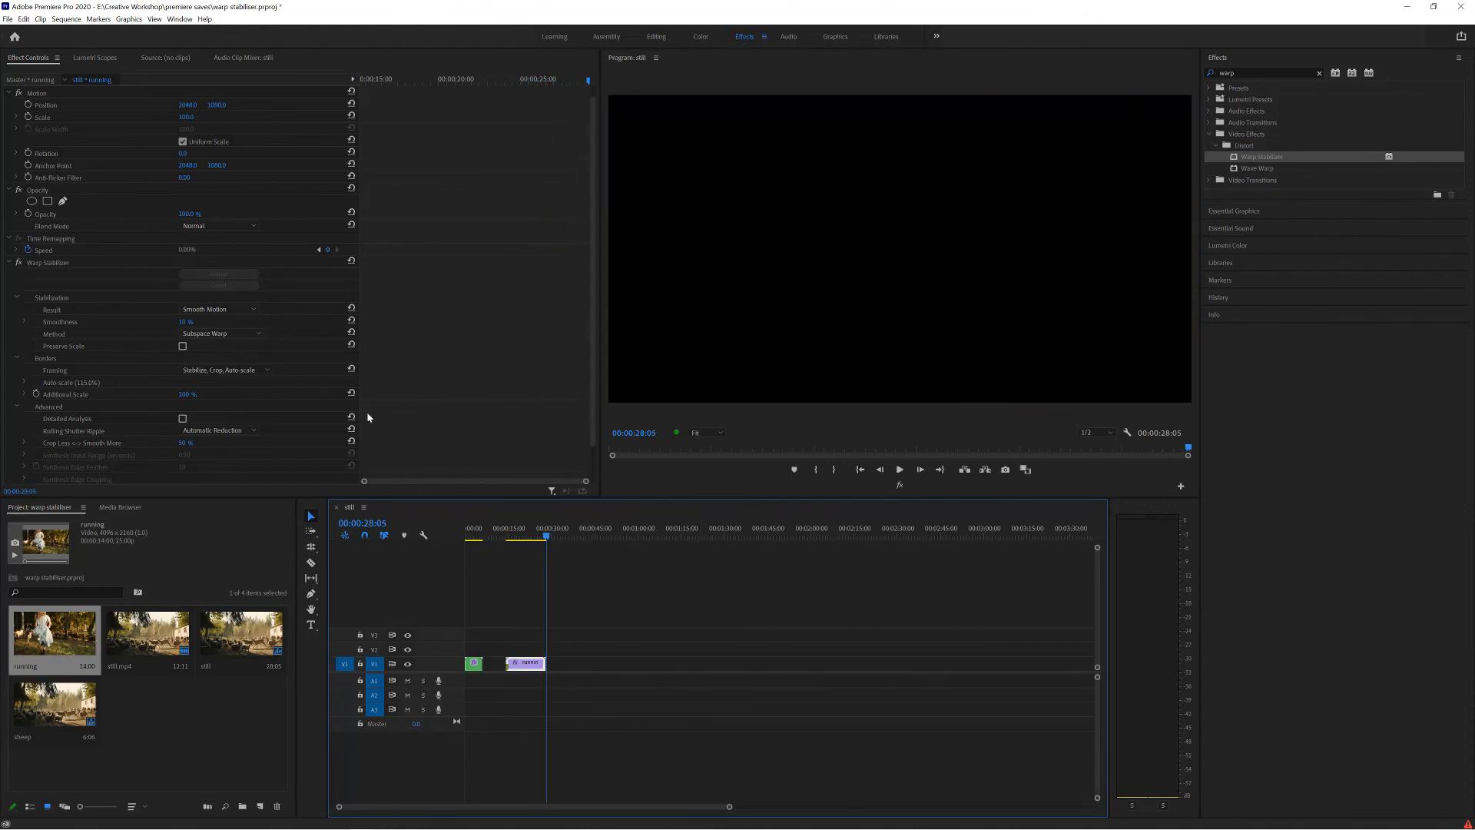
pyautogui.moveTo(542, 538); pyautogui.dragTo(523, 542)
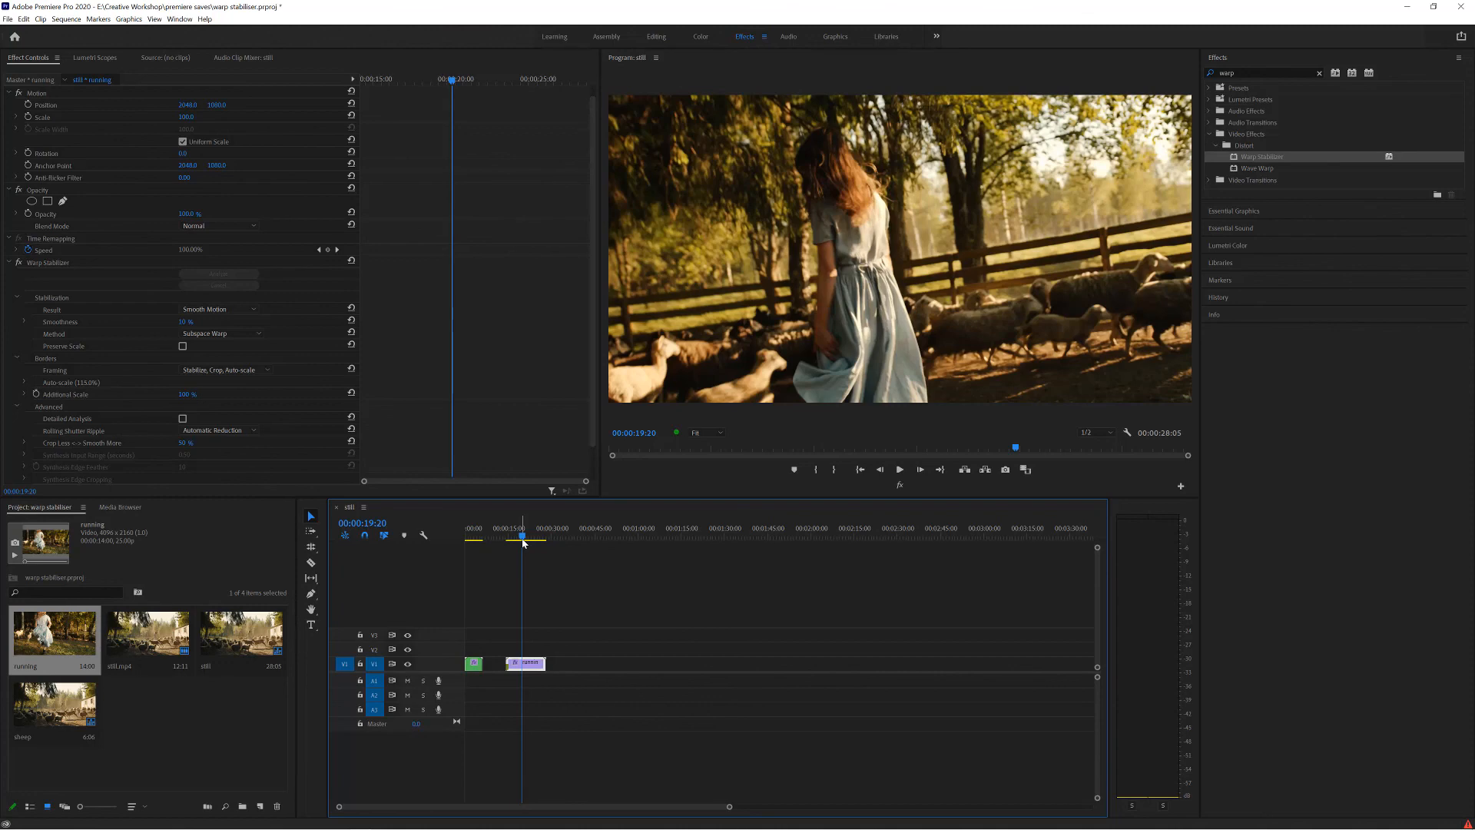
pyautogui.press('Home')
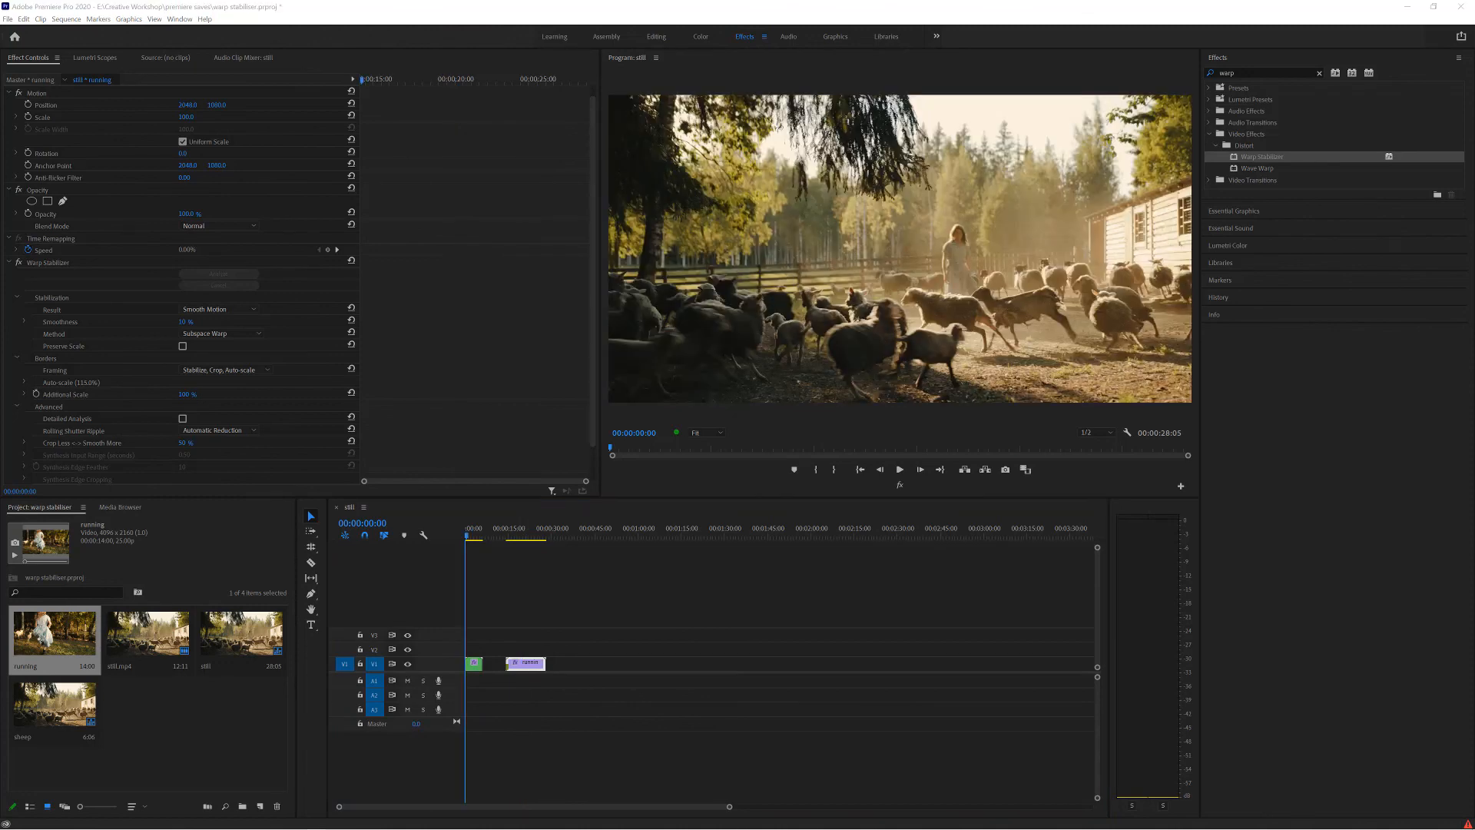